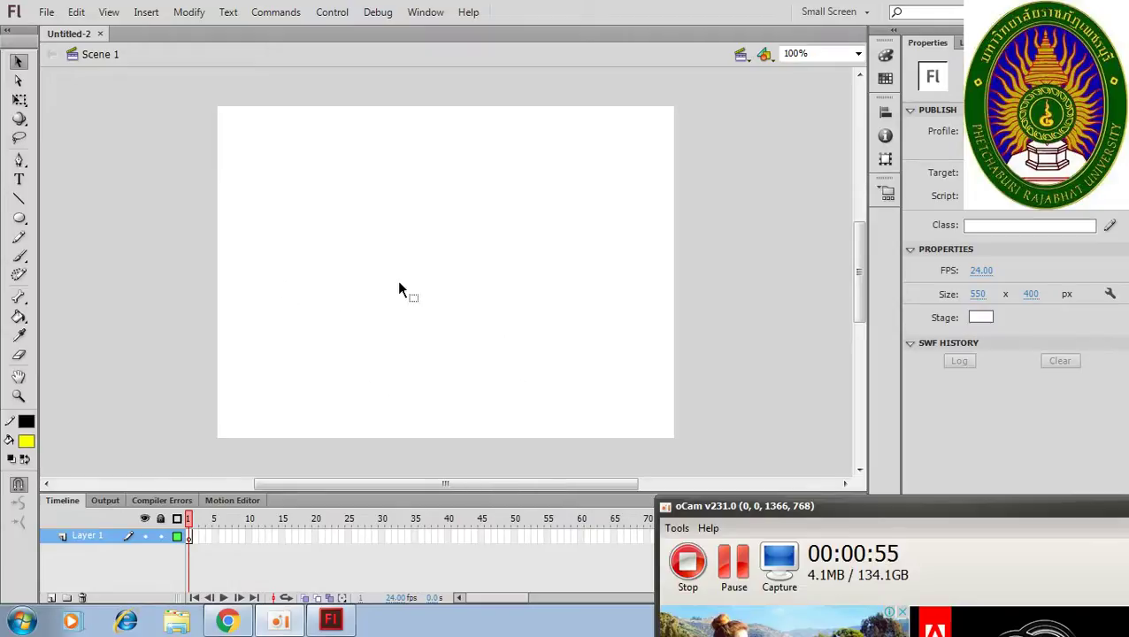
# Step: Draw a yellow circle with a thick black outline in the lower-left part of the stage
pyautogui.moveTo(837, 503); pyautogui.dragTo(859, 591)
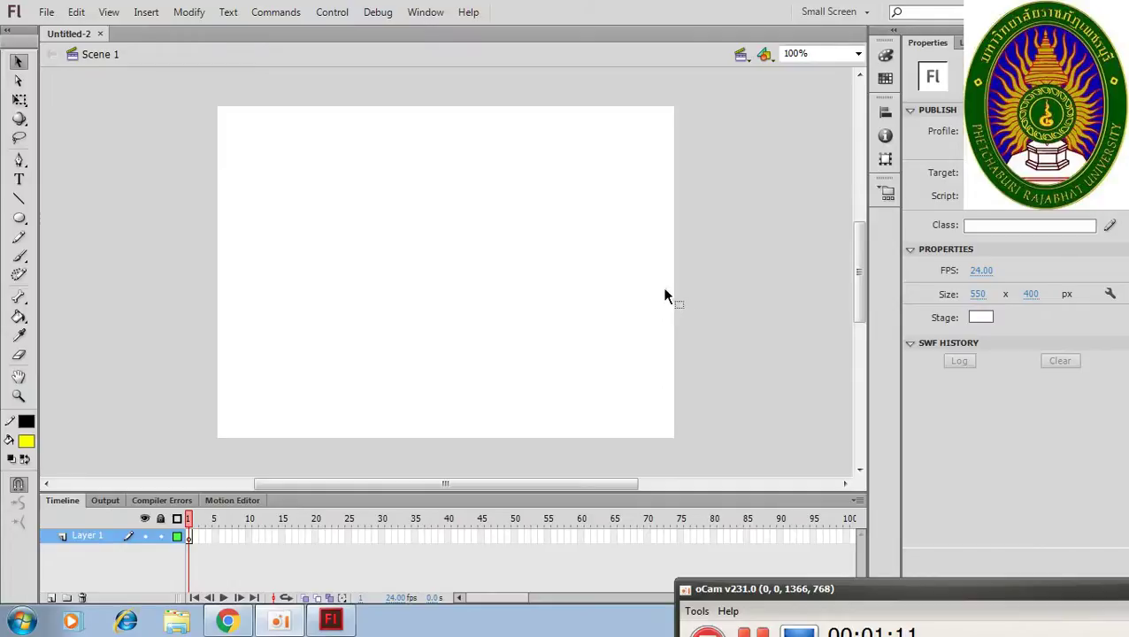
pyautogui.click(19, 218)
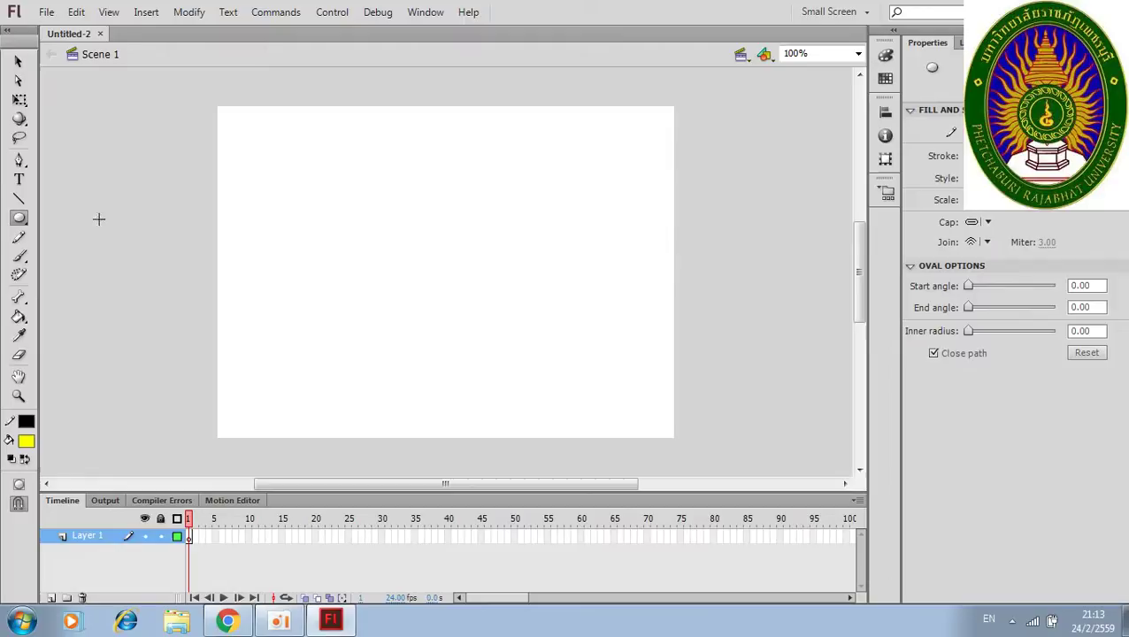
pyautogui.moveTo(269, 289)
pyautogui.mouseDown()
pyautogui.moveTo(354, 307)
pyautogui.moveTo(349, 330)
pyautogui.moveTo(360, 335)
pyautogui.mouseUp()
pyautogui.press('shift')
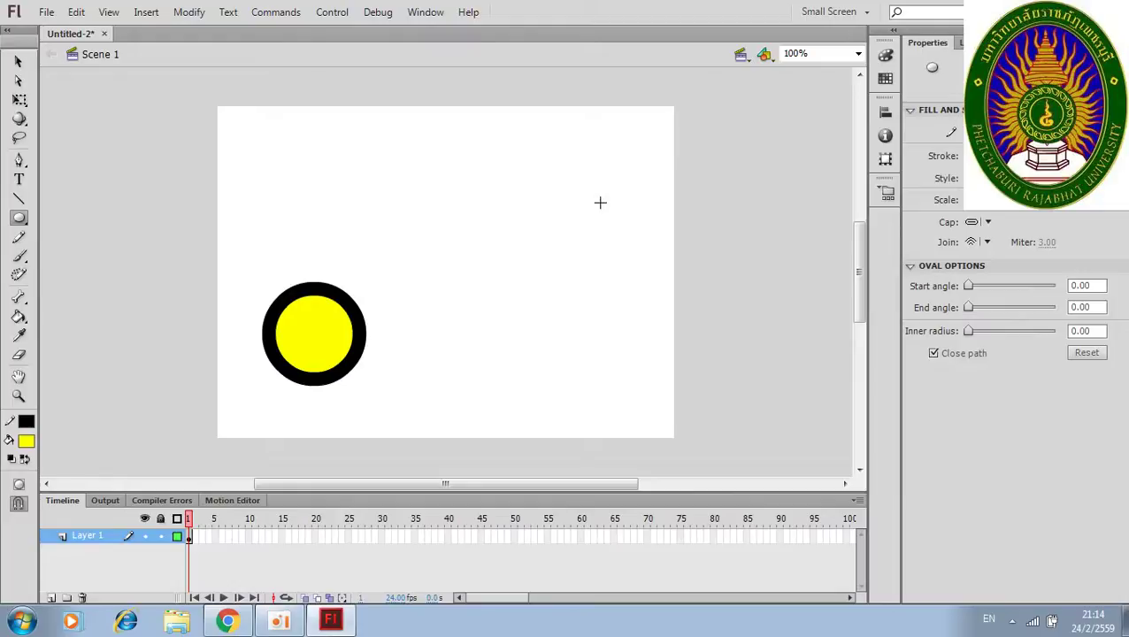
# Step: Thicken the circle's black outline to a stroke of about 26
pyautogui.click(20, 64)
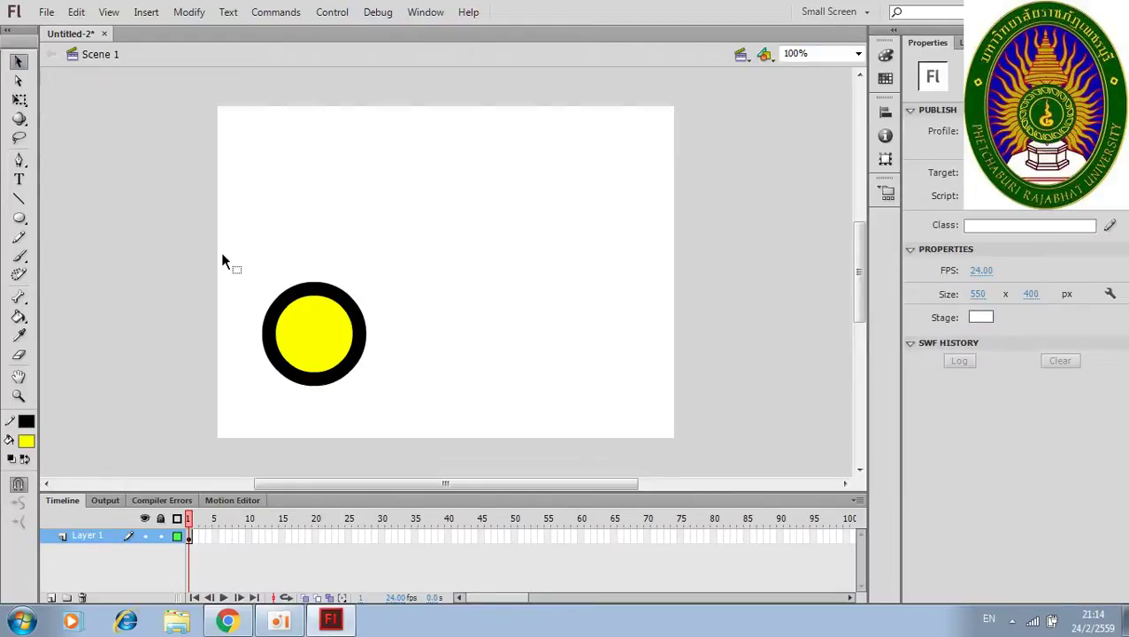
pyautogui.click(286, 301)
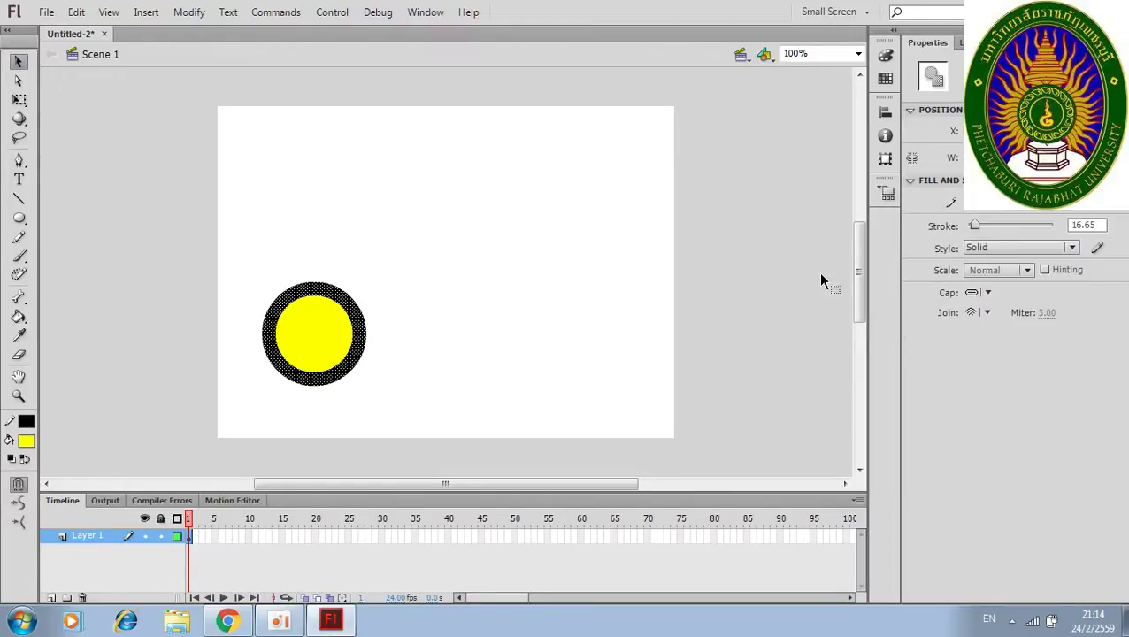
pyautogui.moveTo(974, 226); pyautogui.dragTo(979, 227)
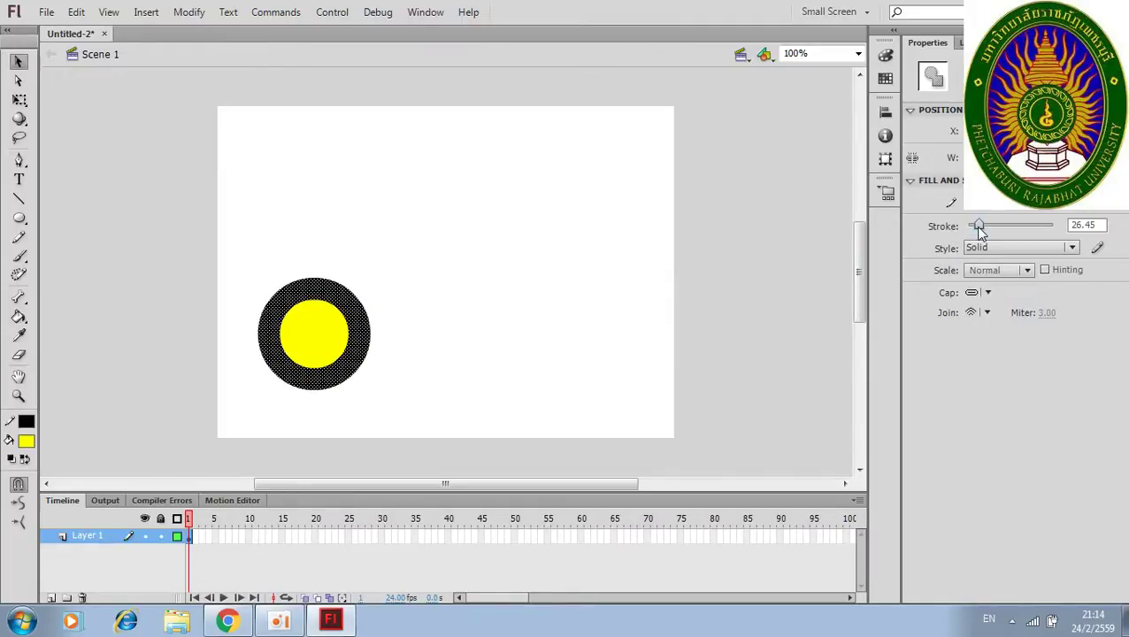
pyautogui.moveTo(979, 227); pyautogui.dragTo(978, 227)
pyautogui.click(166, 260)
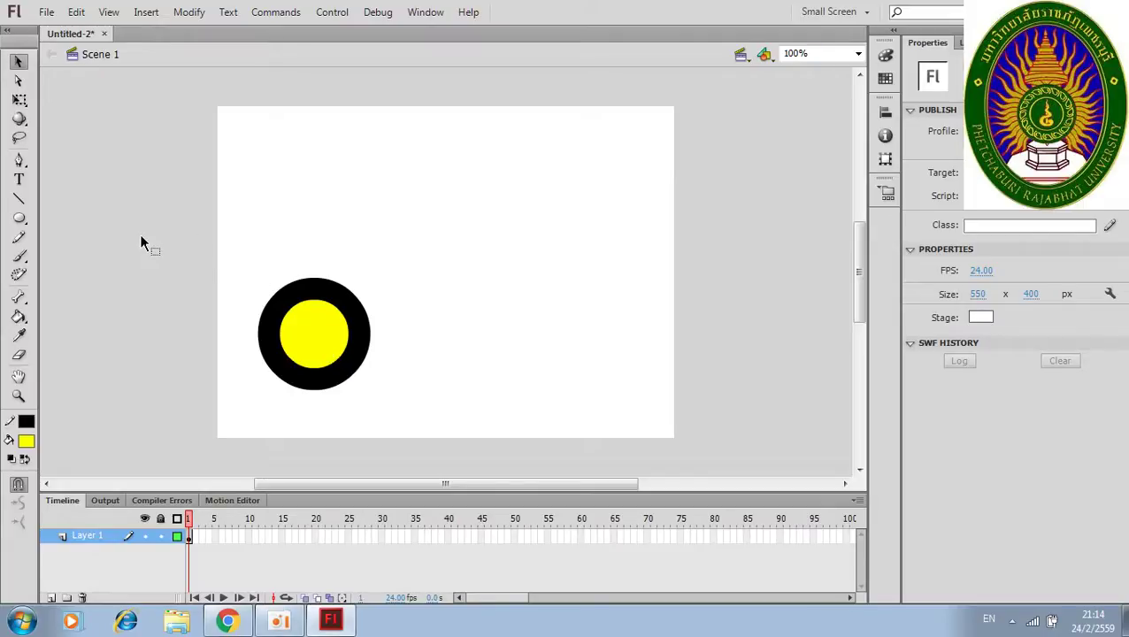
# Step: Draw a horizontal black spoke from the wheel's centre to its right rim and set its stroke to about 14.60
pyautogui.click(20, 199)
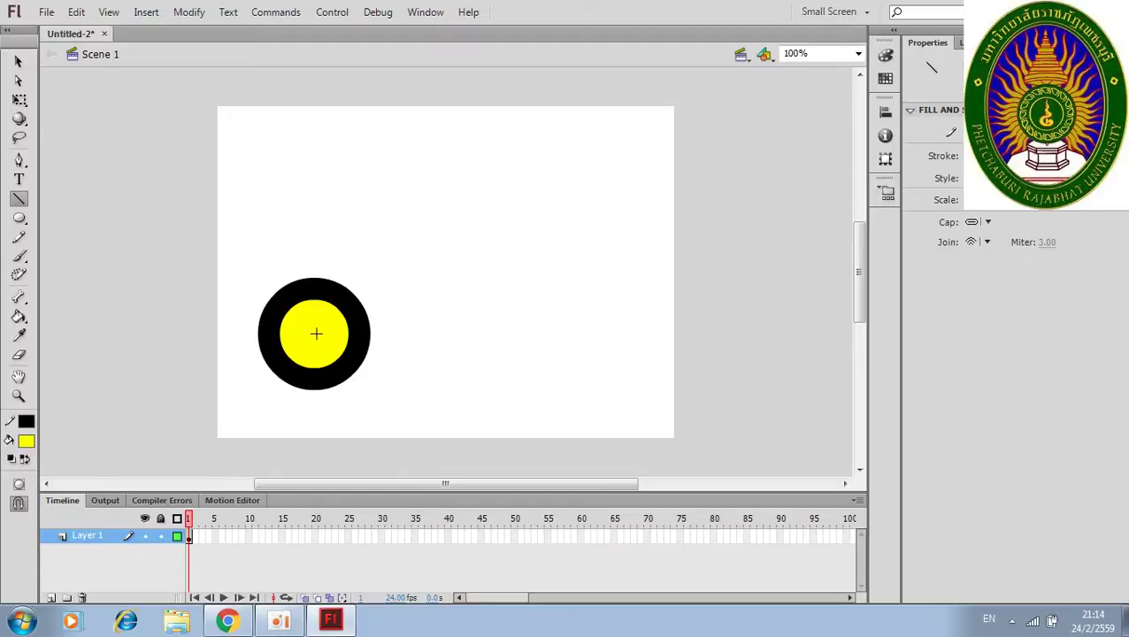
pyautogui.moveTo(315, 334); pyautogui.dragTo(347, 333)
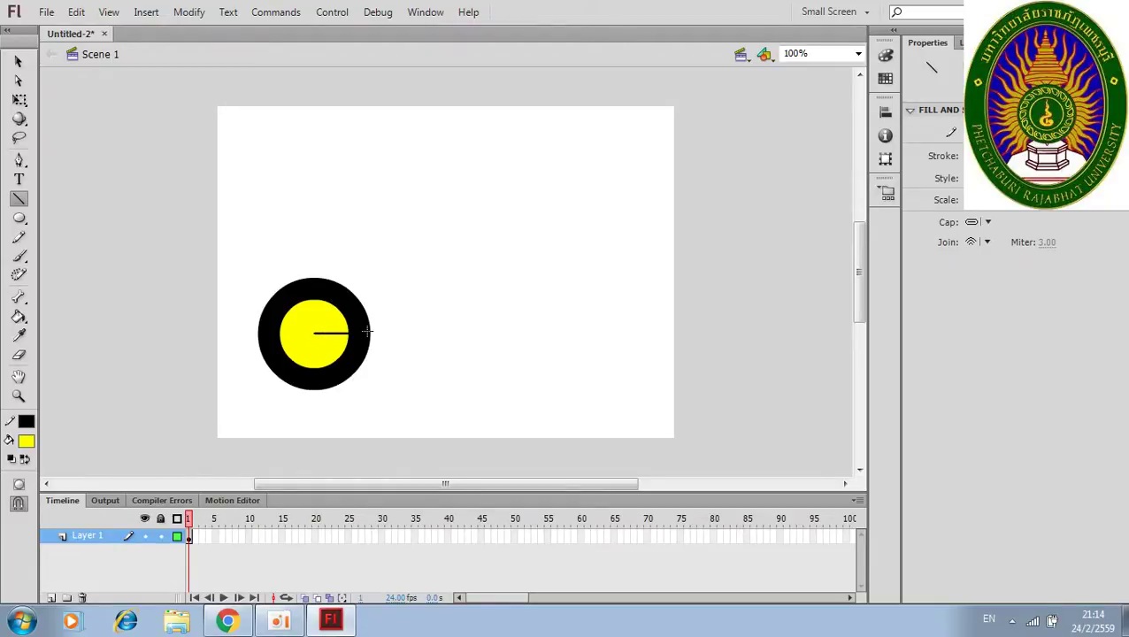
pyautogui.click(18, 62)
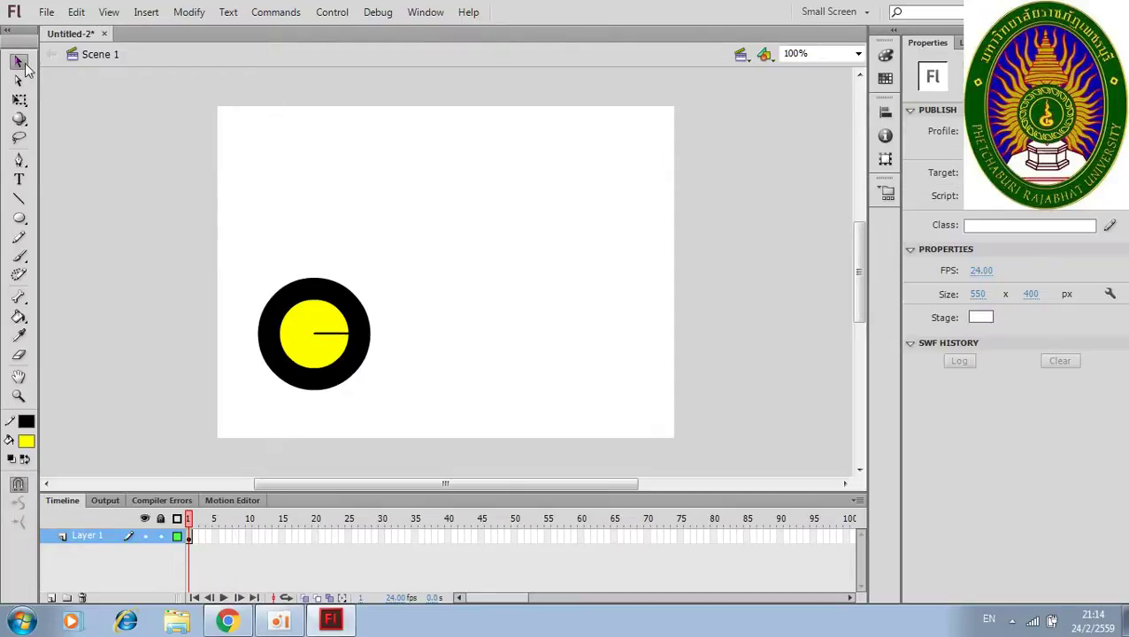
pyautogui.click(330, 334)
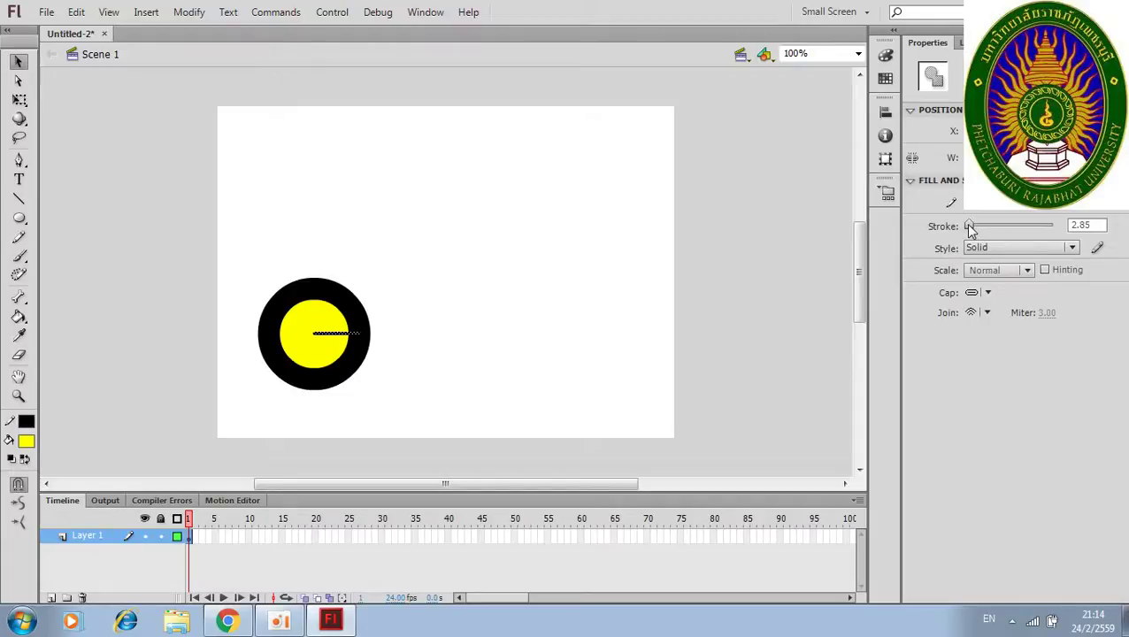
pyautogui.moveTo(968, 223); pyautogui.dragTo(973, 225)
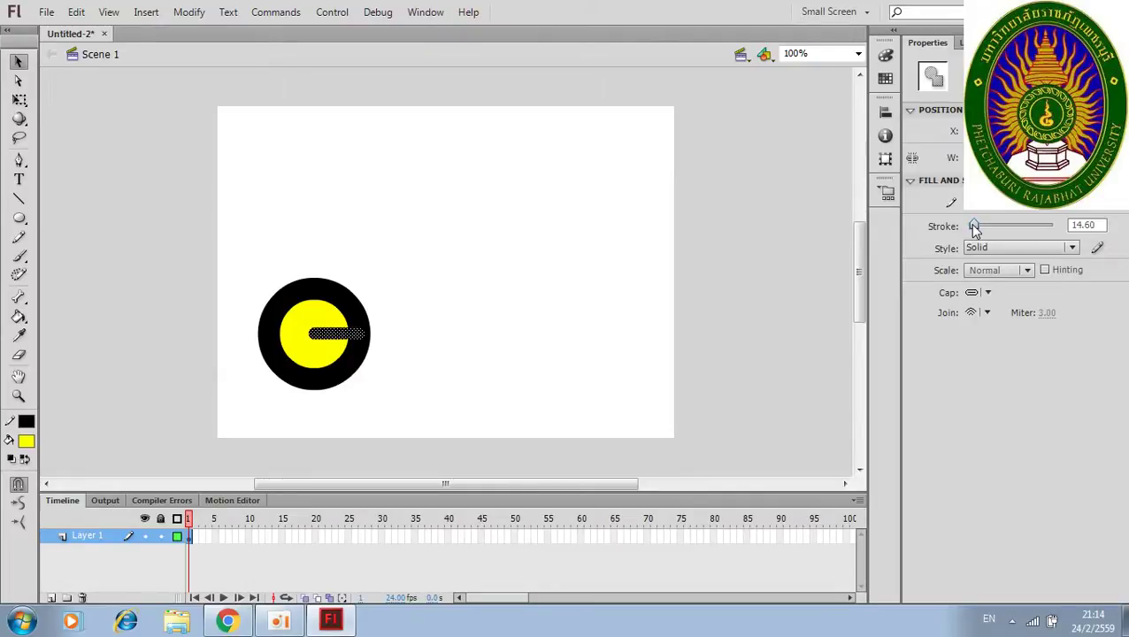
pyautogui.click(20, 62)
pyautogui.click(447, 253)
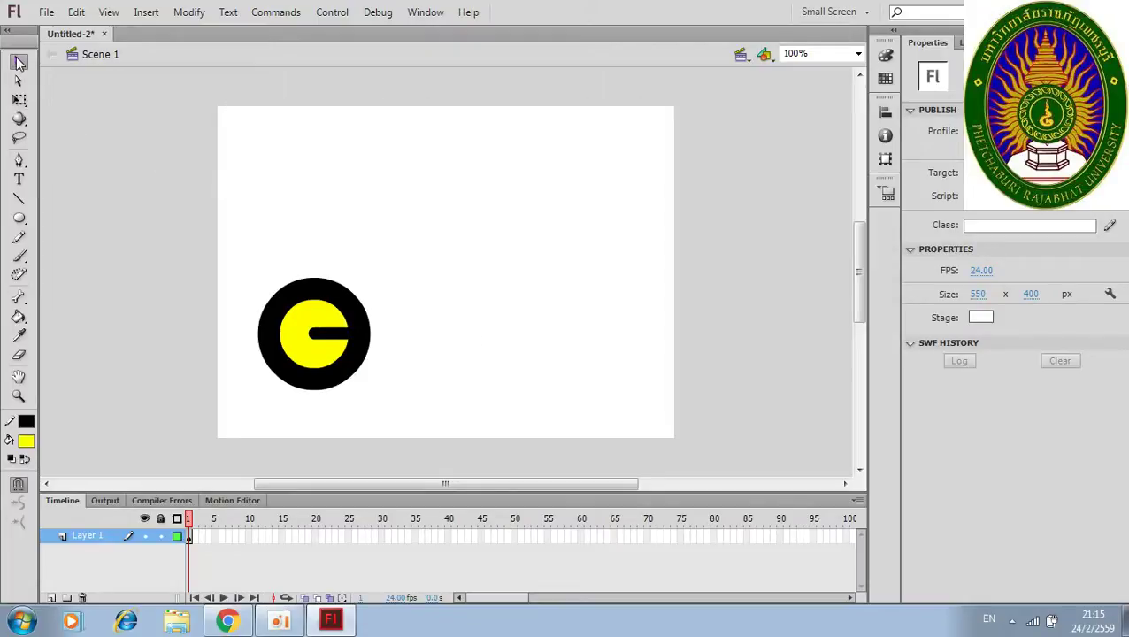
# Step: Convert the whole wheel drawing to a Movie Clip symbol named "lo"
pyautogui.moveTo(225, 248); pyautogui.dragTo(432, 432)
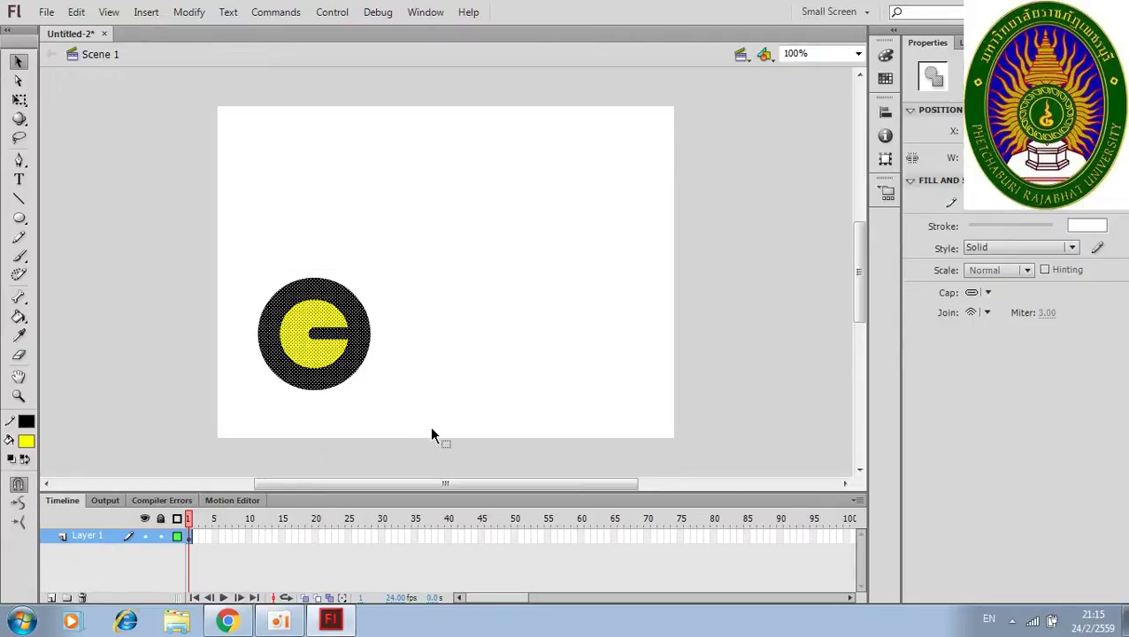
pyautogui.rightClick(335, 370)
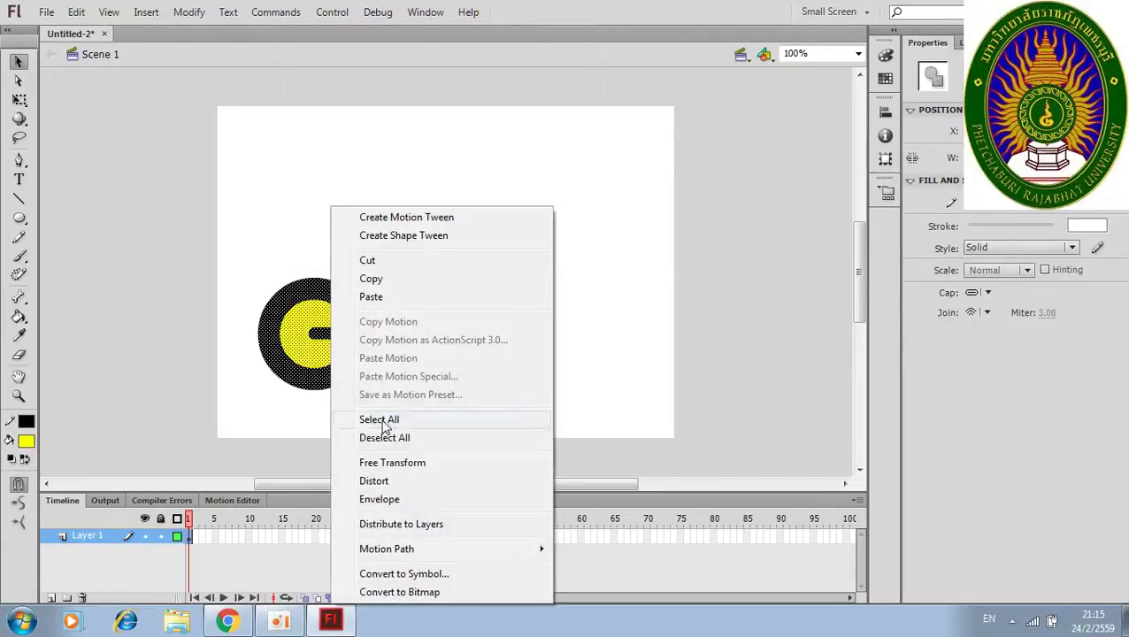
pyautogui.click(410, 574)
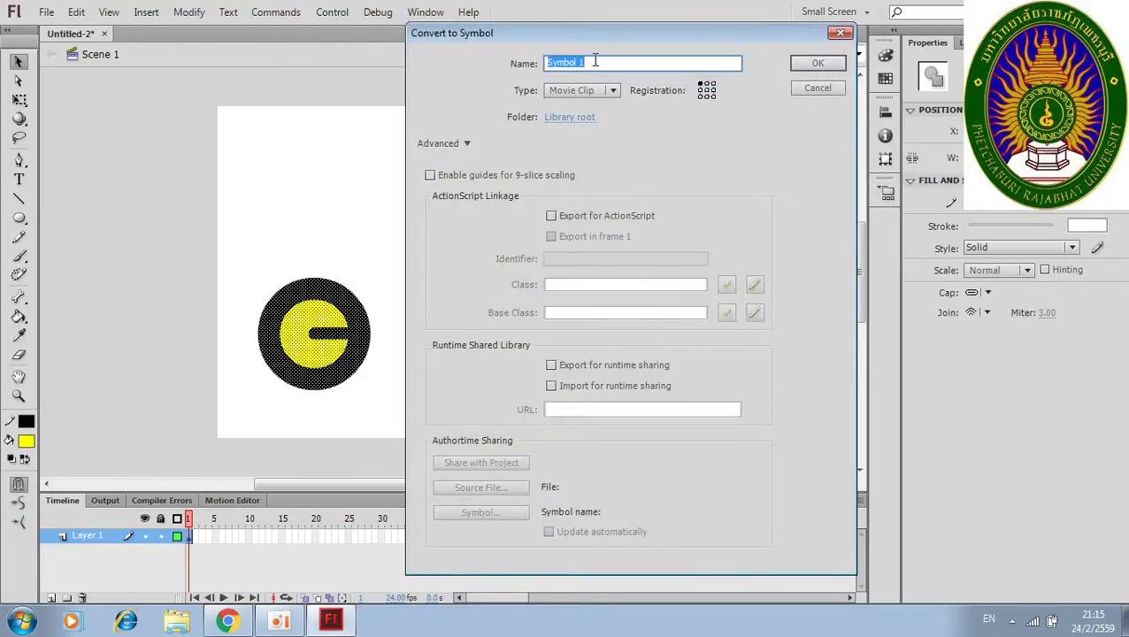
pyautogui.press('BackSpace')
pyautogui.write('lo')
pyautogui.click(612, 90)
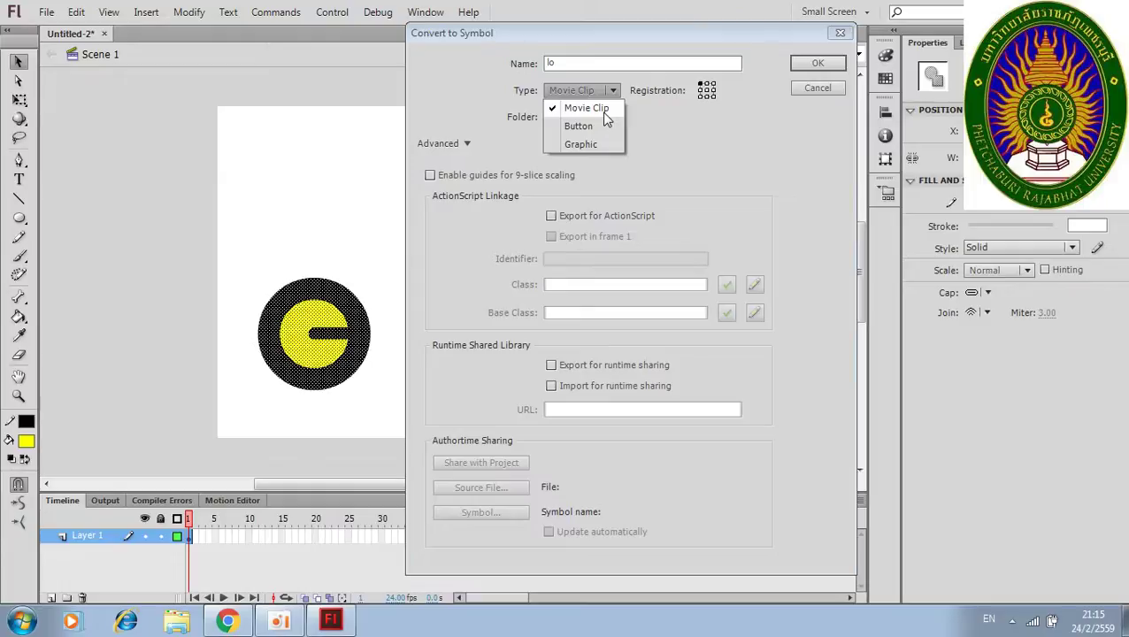
pyautogui.click(605, 113)
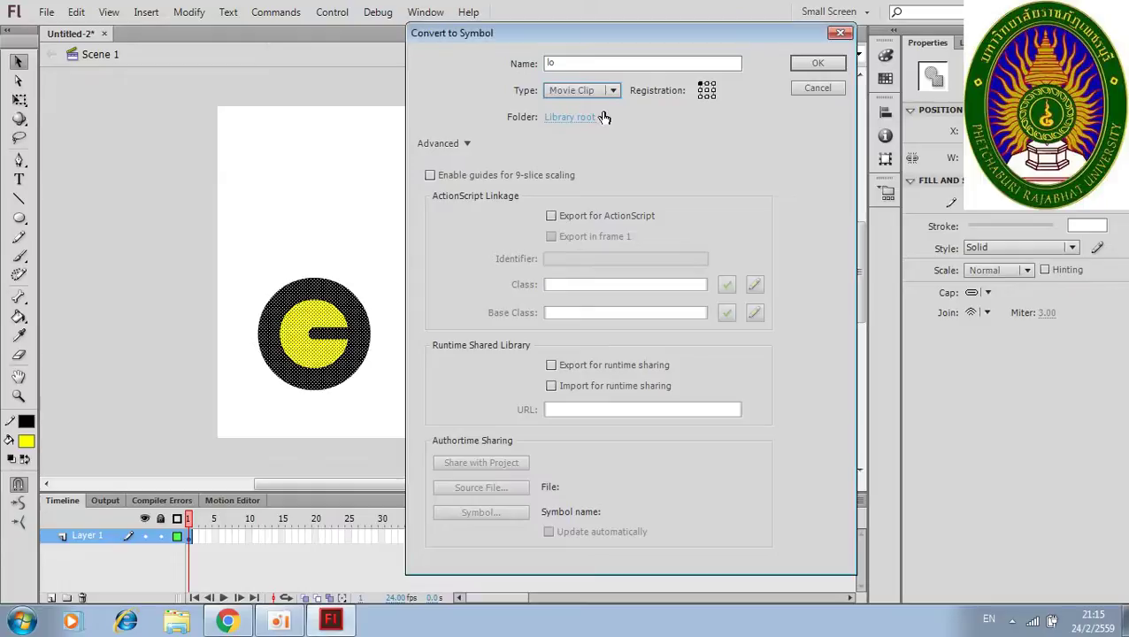
pyautogui.click(808, 64)
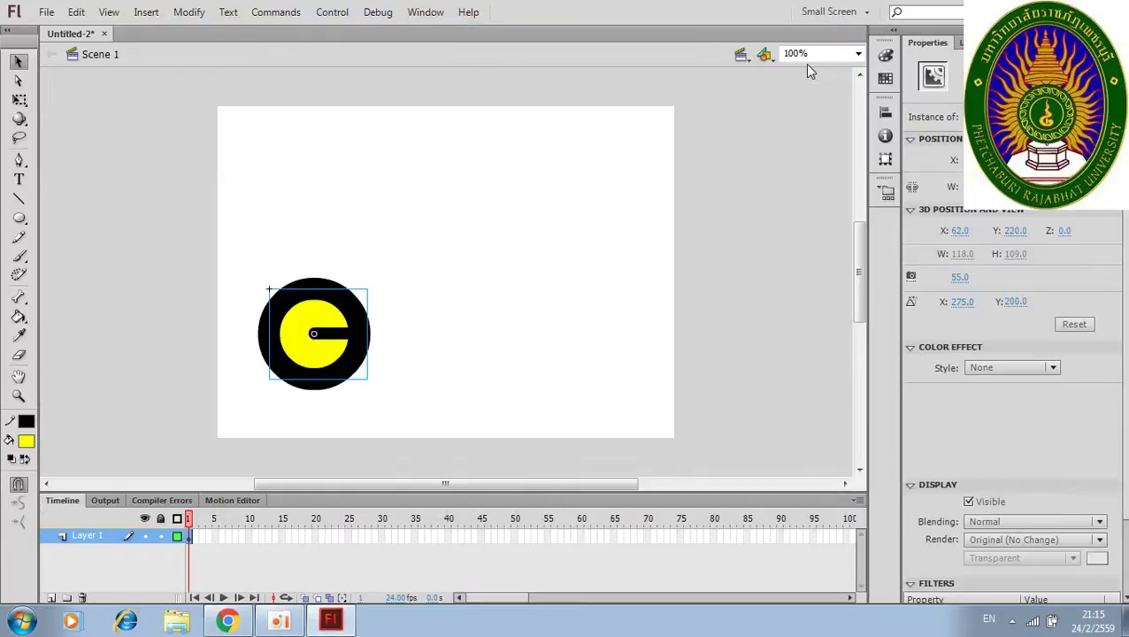
# Step: Enter the wheel symbol for editing and insert a keyframe at frame 40 of its Layer 1
pyautogui.doubleClick(316, 339)
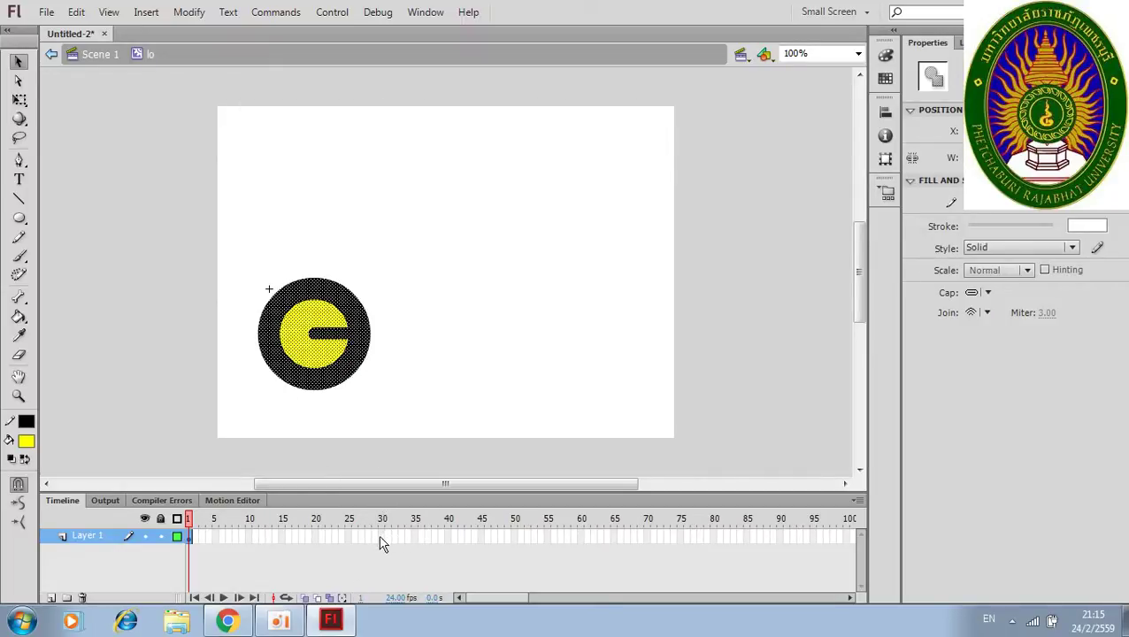
pyautogui.click(449, 541)
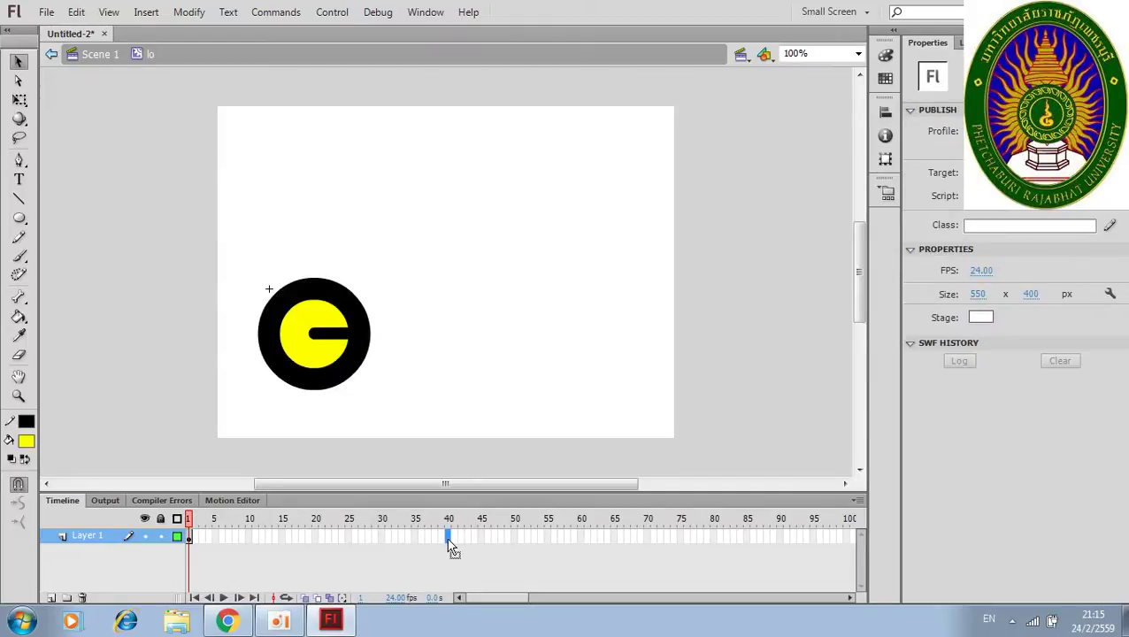
pyautogui.rightClick(449, 542)
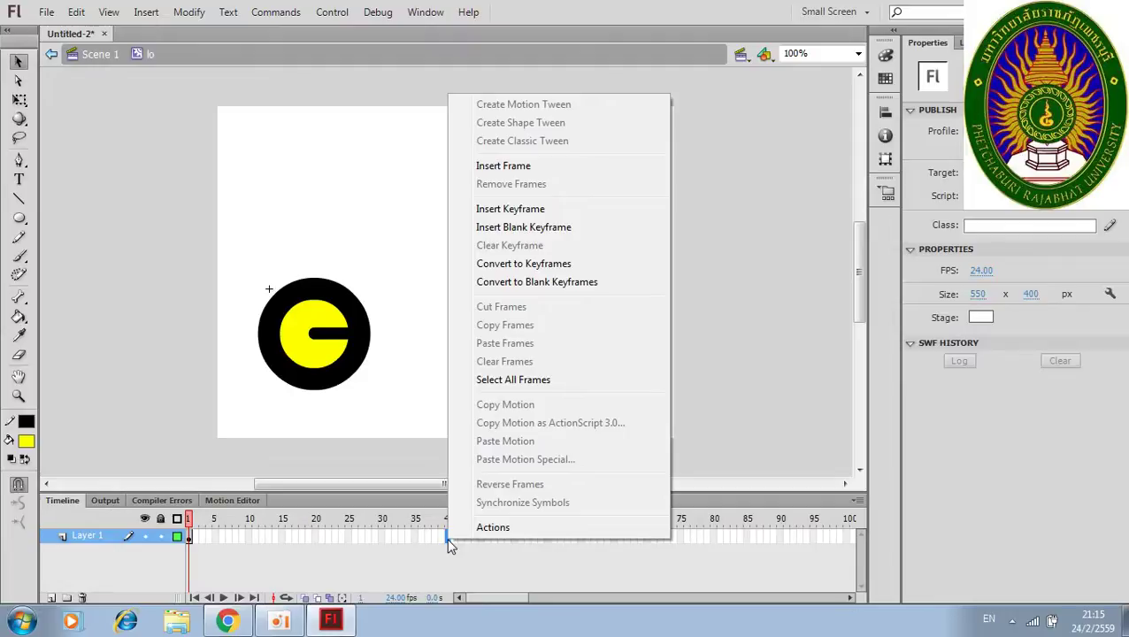
pyautogui.click(523, 213)
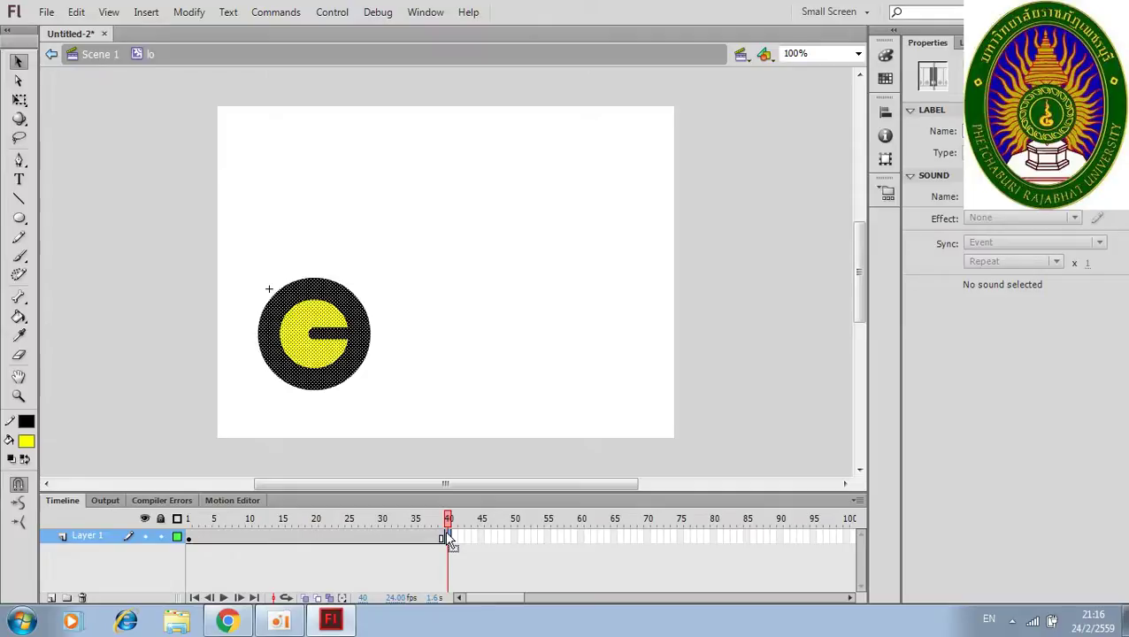
# Step: Create a classic tween between frames 1 and 40 with CW rotation, and test the movie
pyautogui.click(315, 539)
pyautogui.rightClick(316, 545)
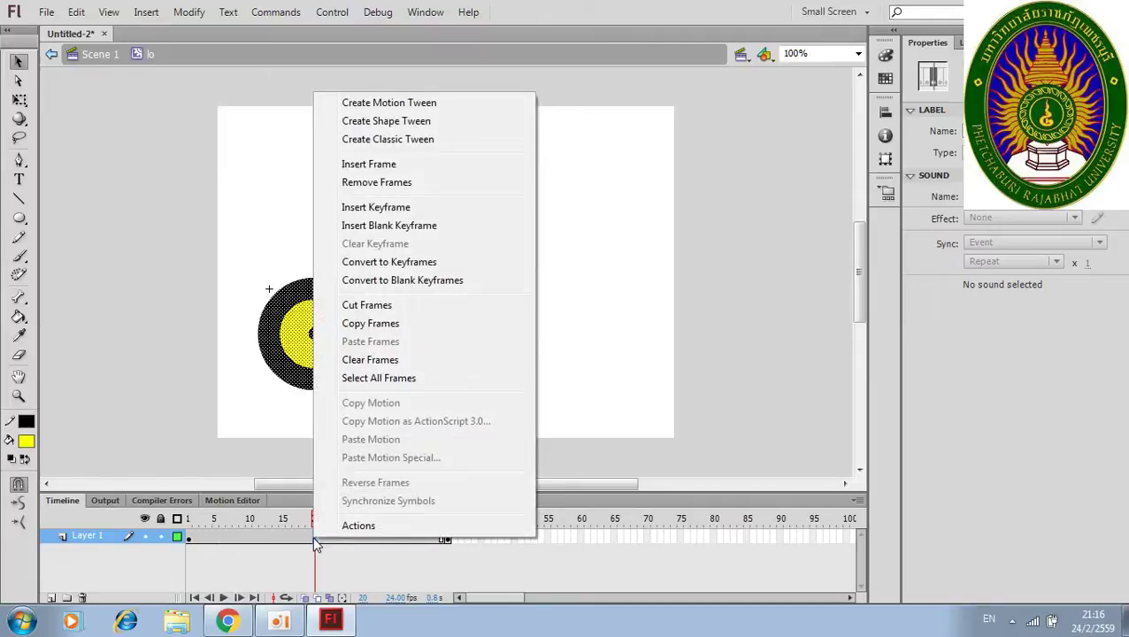
pyautogui.click(394, 146)
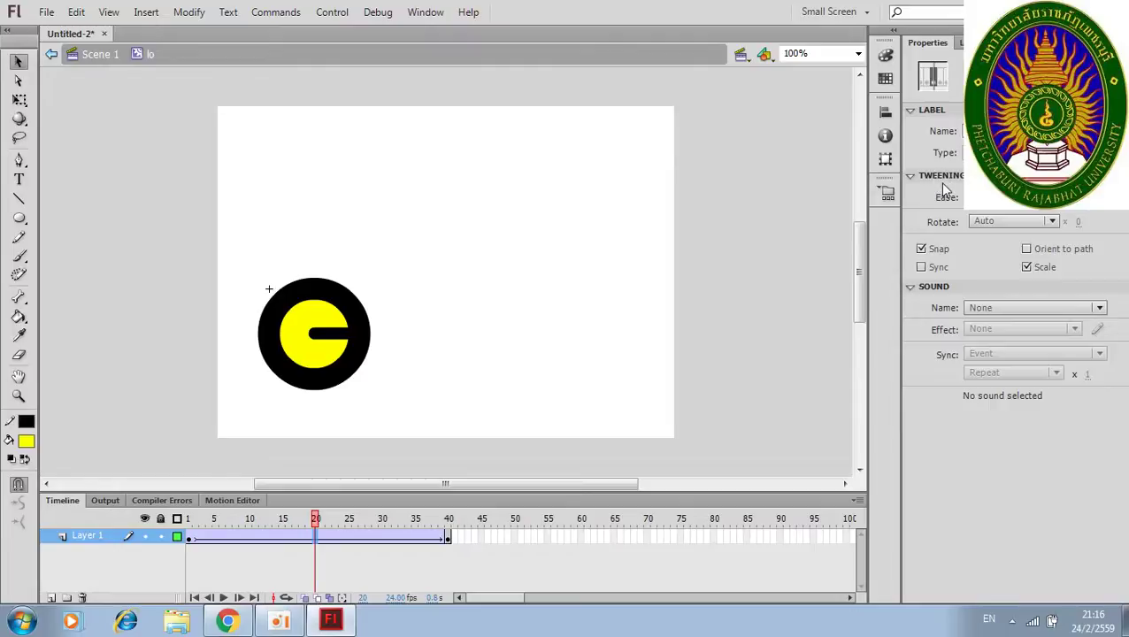
pyautogui.click(1054, 222)
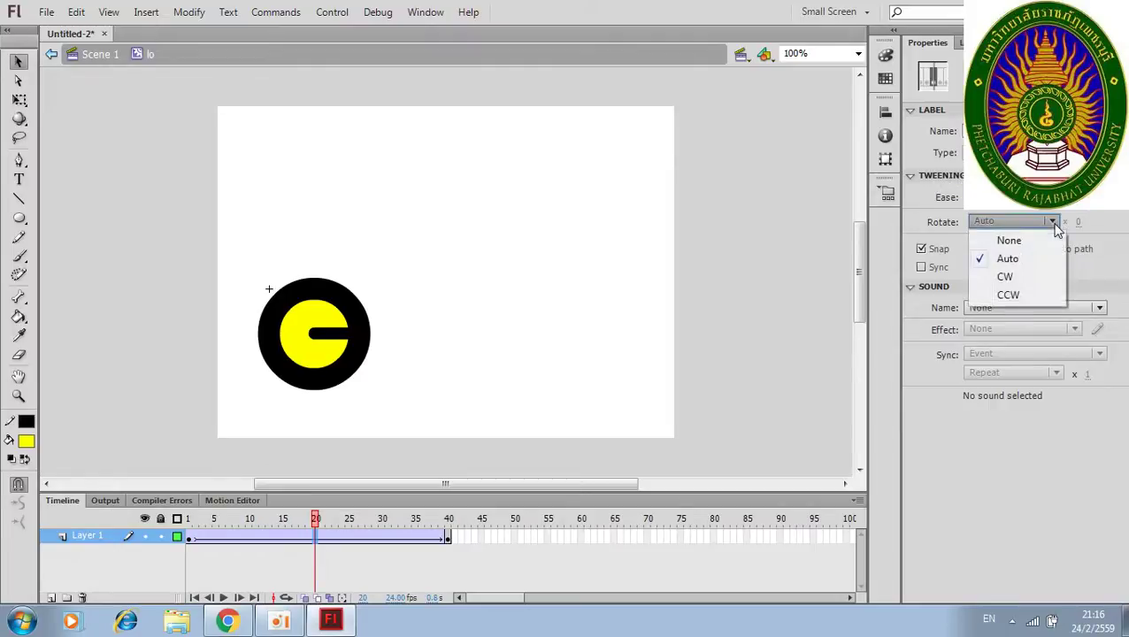
pyautogui.click(1006, 277)
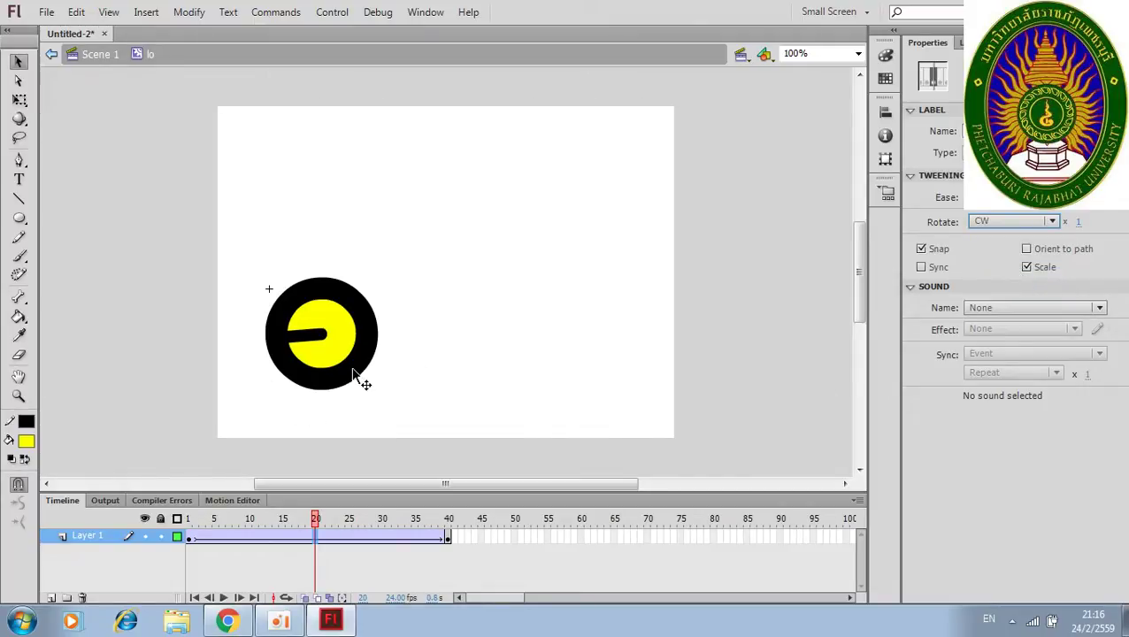
pyautogui.hotkey('ctrl', 'Return')
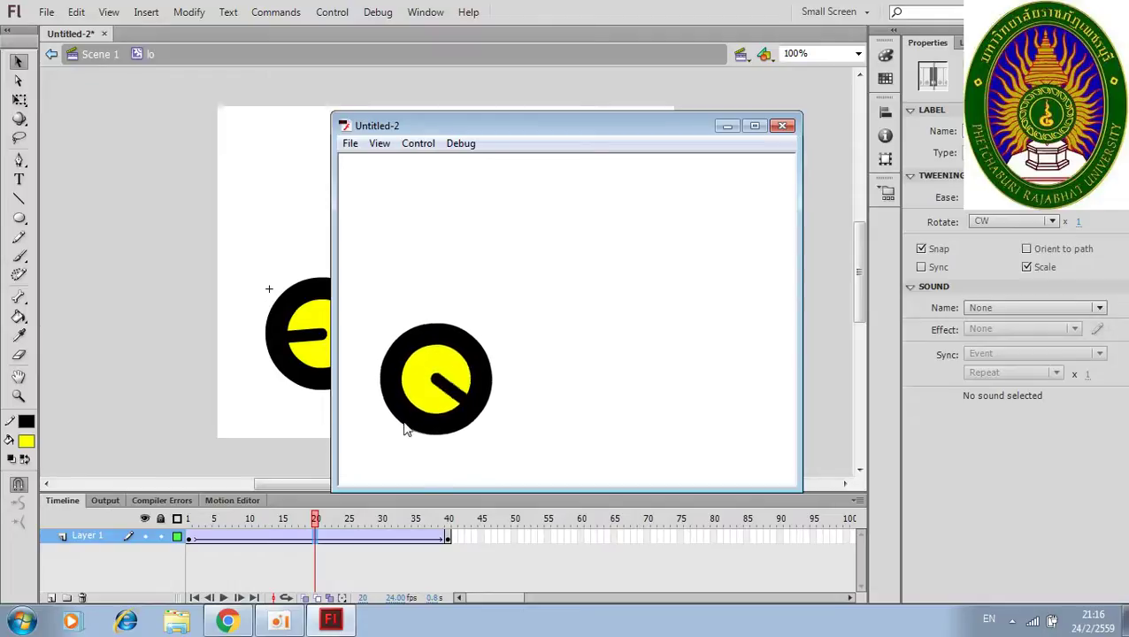
pyautogui.click(783, 126)
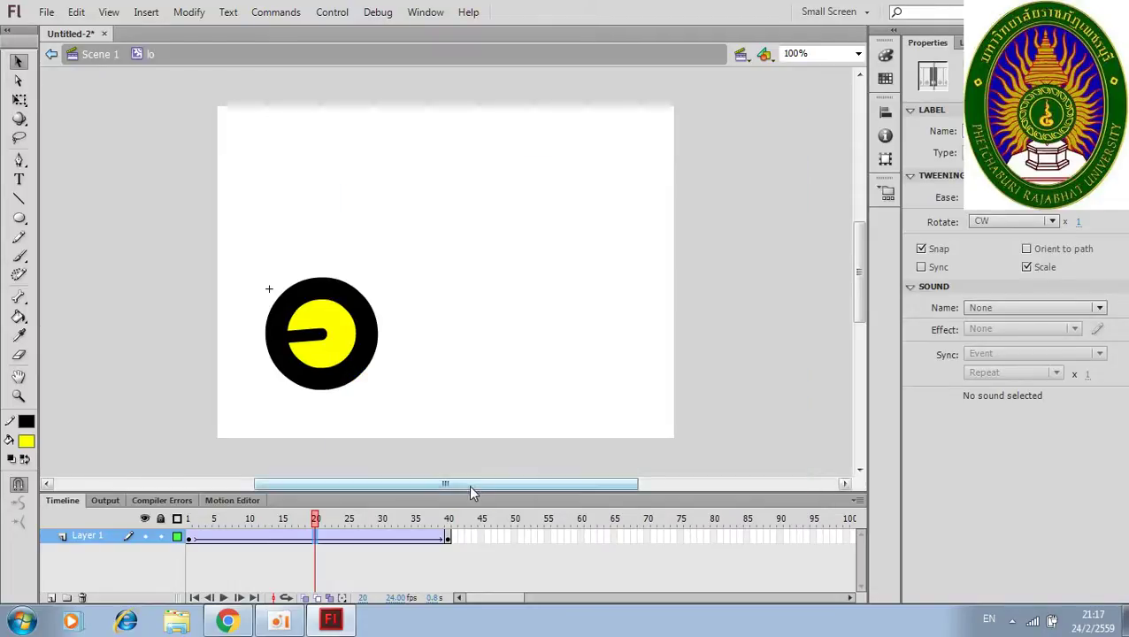
# Step: Set the frame rate to 15 fps and test the movie again
pyautogui.click(395, 600)
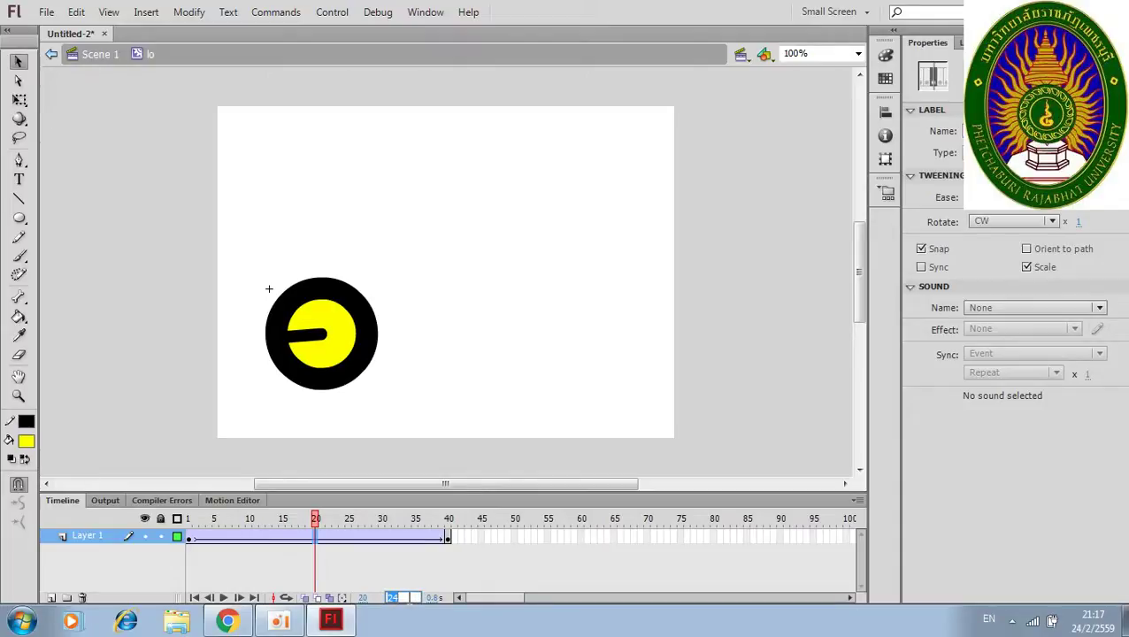
pyautogui.write('2')
pyautogui.press('Return')
pyautogui.hotkey('ctrl', 'Return')
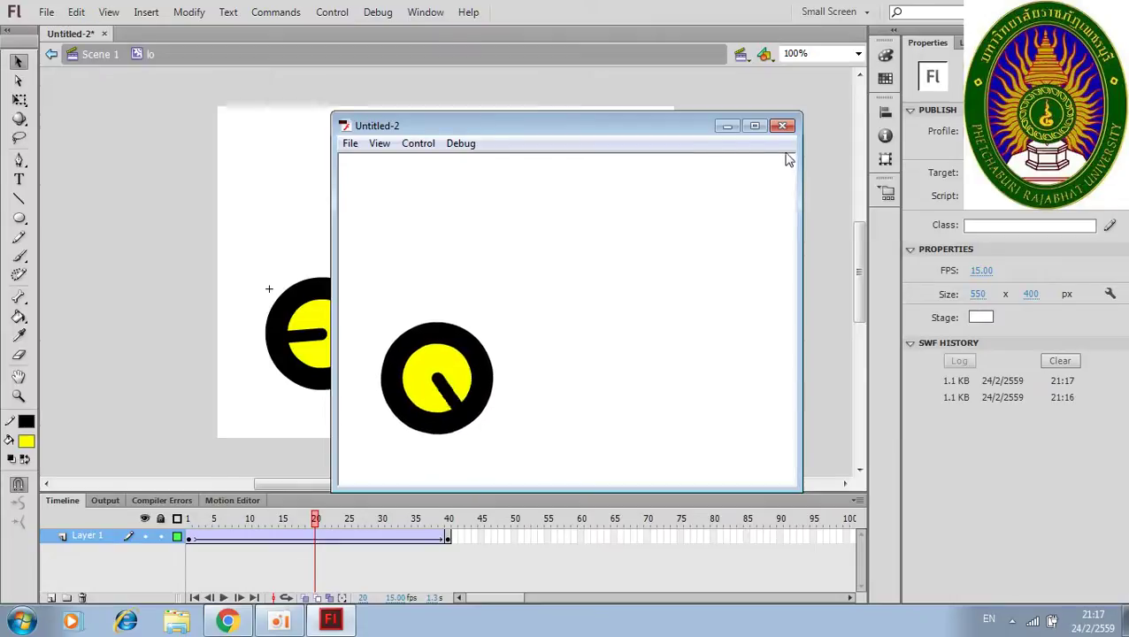
pyautogui.click(782, 126)
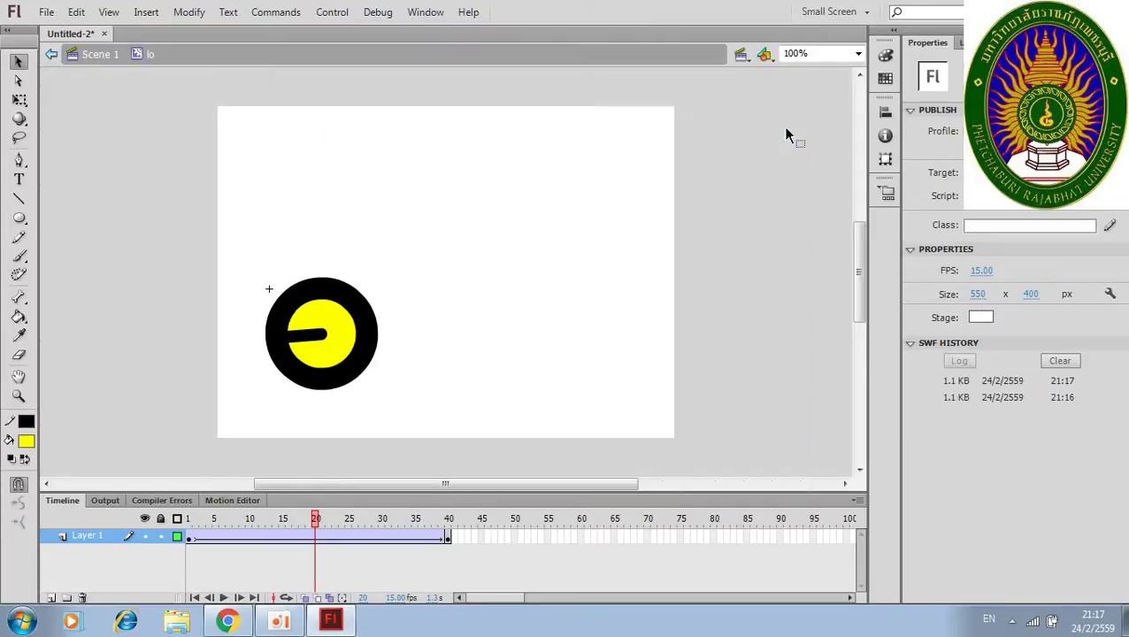
# Step: Return from the wheel symbol to Scene 1 and deselect the wheel
pyautogui.click(97, 58)
pyautogui.hotkey('ctrl', 'z')
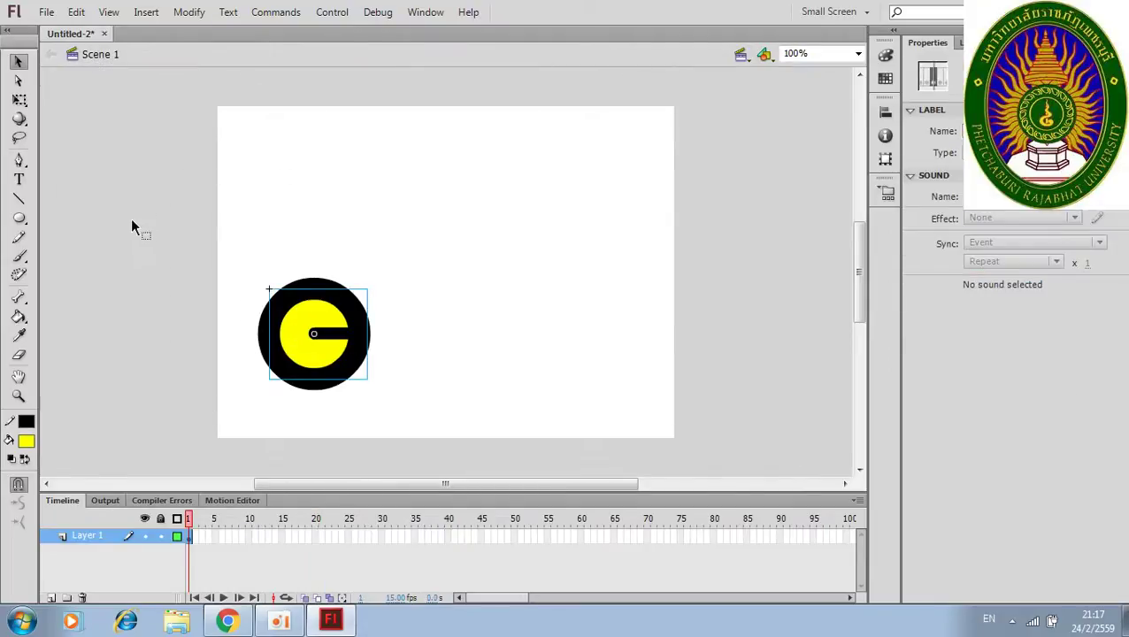
pyautogui.click(468, 331)
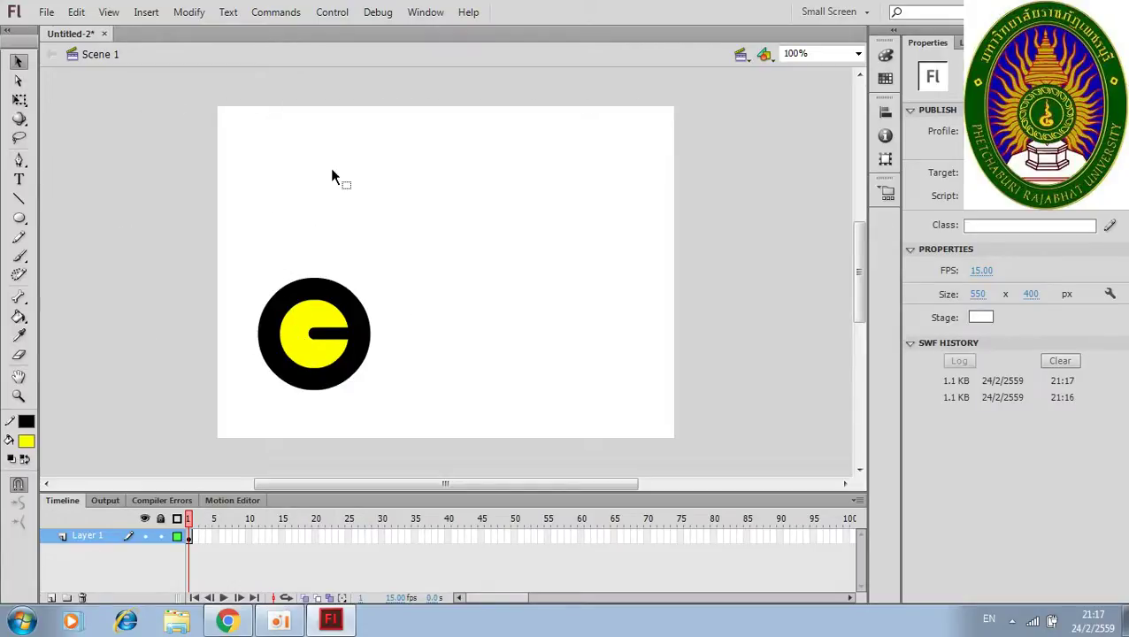
# Step: Draw a wide yellow rectangle with a thick black outline above the wheel, reaching the right edge of the stage
pyautogui.click(24, 221)
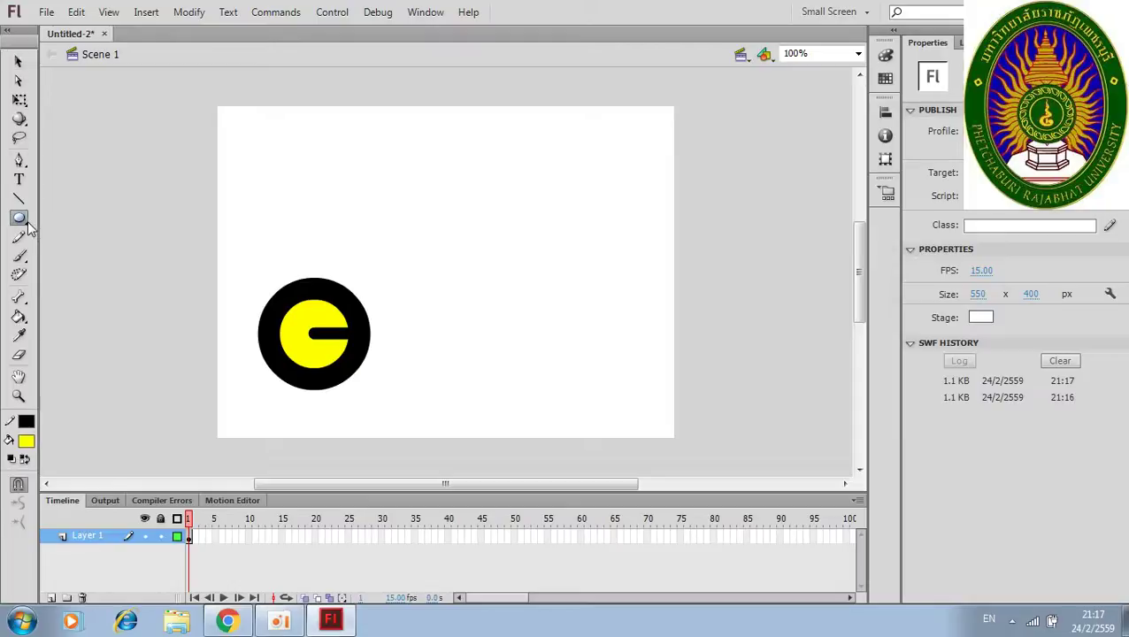
pyautogui.click(24, 220)
pyautogui.click(72, 220)
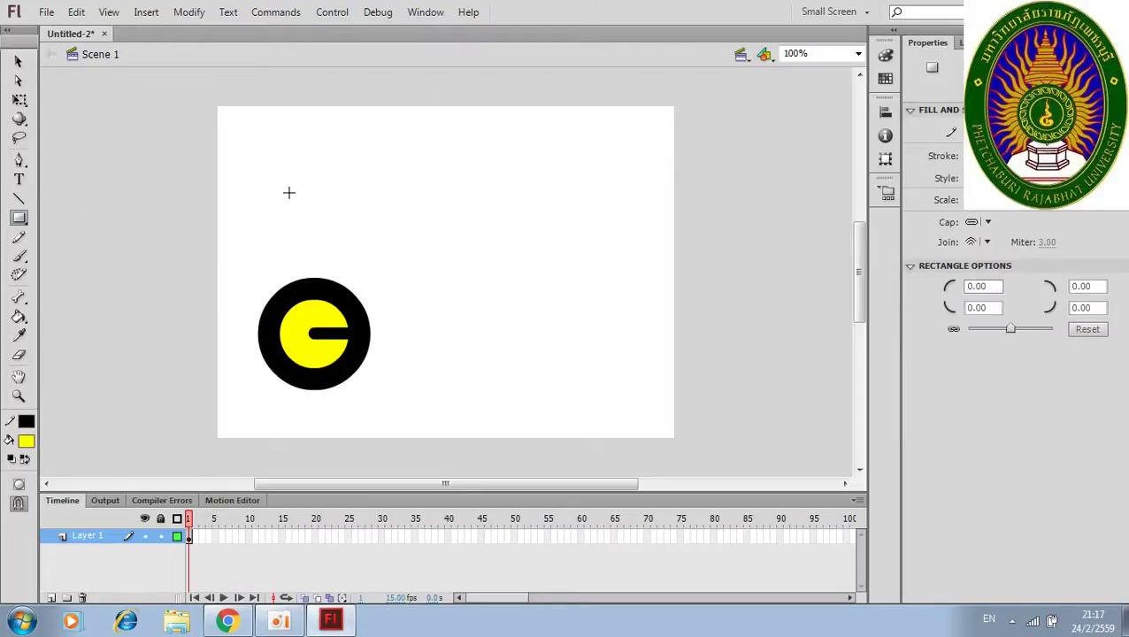
pyautogui.moveTo(404, 174)
pyautogui.mouseDown()
pyautogui.moveTo(550, 190)
pyautogui.moveTo(550, 224)
pyautogui.moveTo(570, 257)
pyautogui.moveTo(672, 248)
pyautogui.mouseUp()
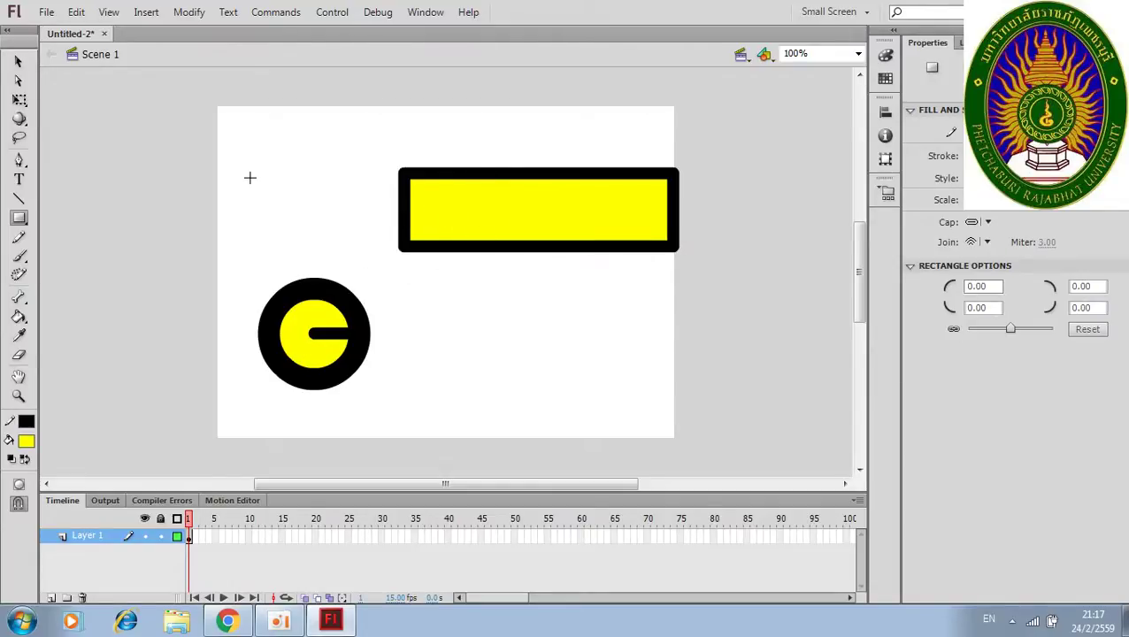
# Step: Select all four outline segments of the rectangle and change their stroke color to red
pyautogui.click(18, 60)
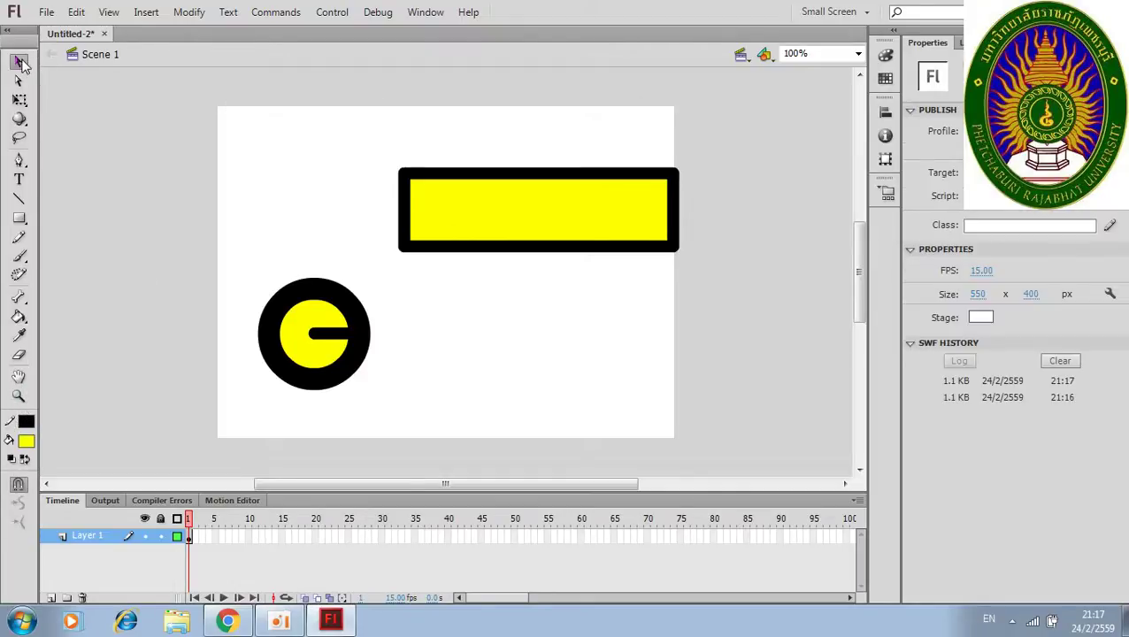
pyautogui.click(403, 245)
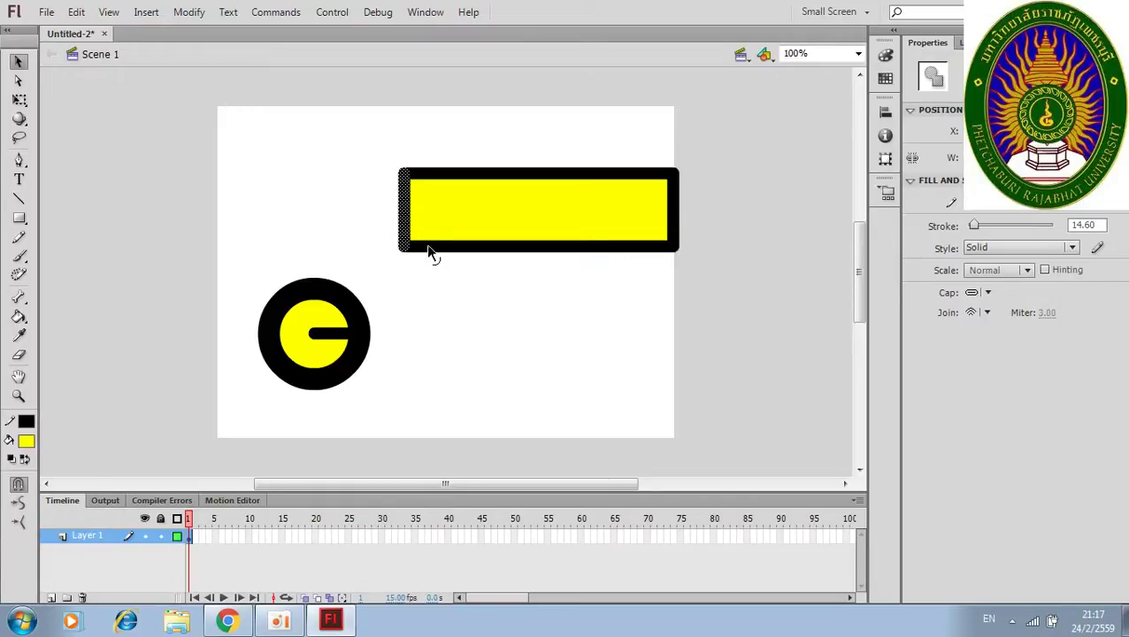
pyautogui.keyDown('shift'); pyautogui.click(561, 239); pyautogui.keyUp('shift')
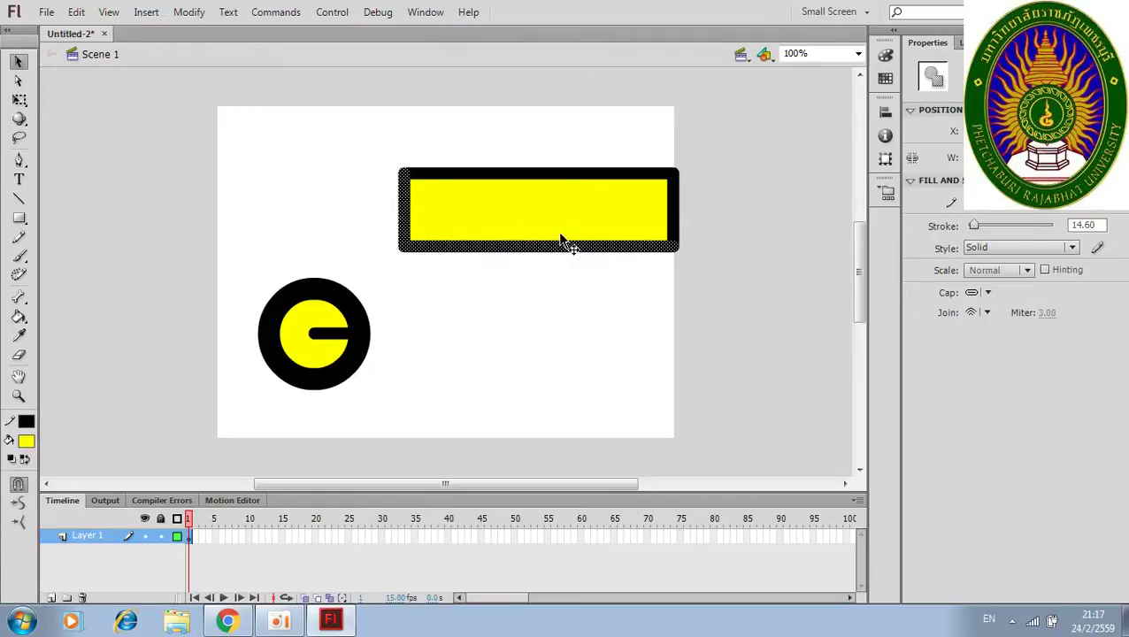
pyautogui.keyDown('shift'); pyautogui.click(674, 218); pyautogui.keyUp('shift')
pyautogui.keyDown('shift'); pyautogui.click(641, 177); pyautogui.keyUp('shift')
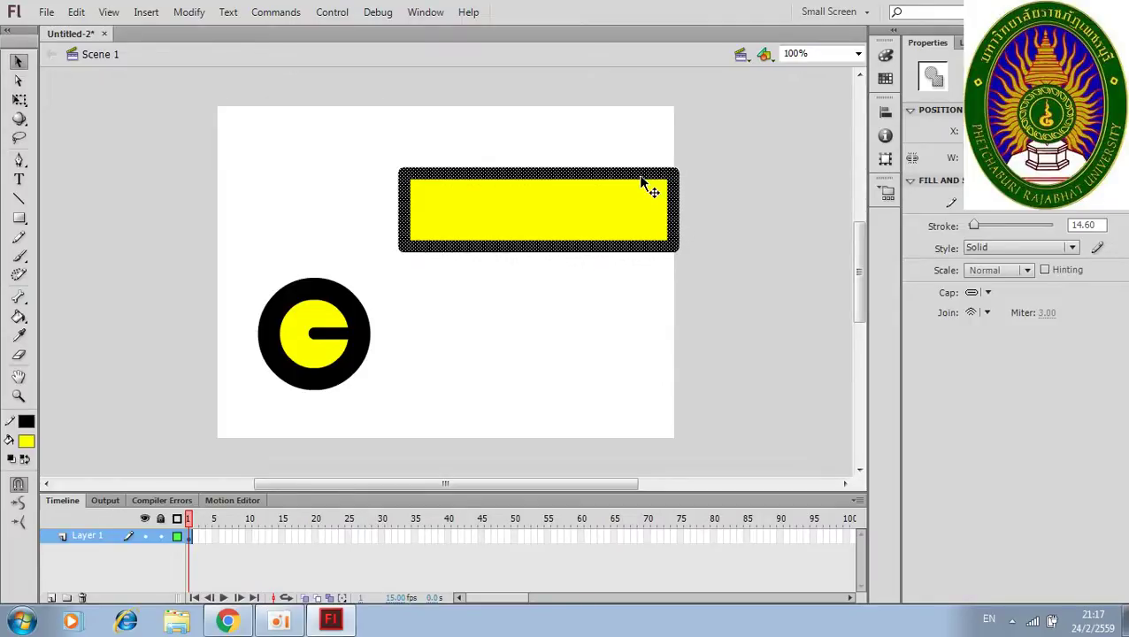
pyautogui.click(978, 207)
pyautogui.click(886, 308)
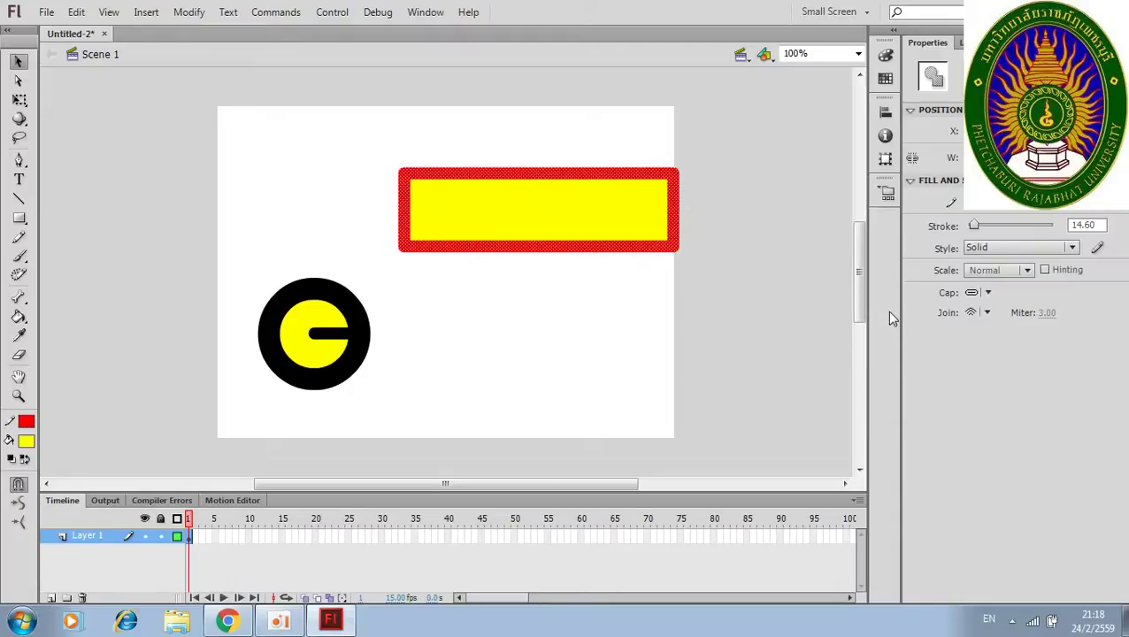
# Step: Fill the inside of the rectangle with red using the Paint Bucket tool
pyautogui.click(32, 441)
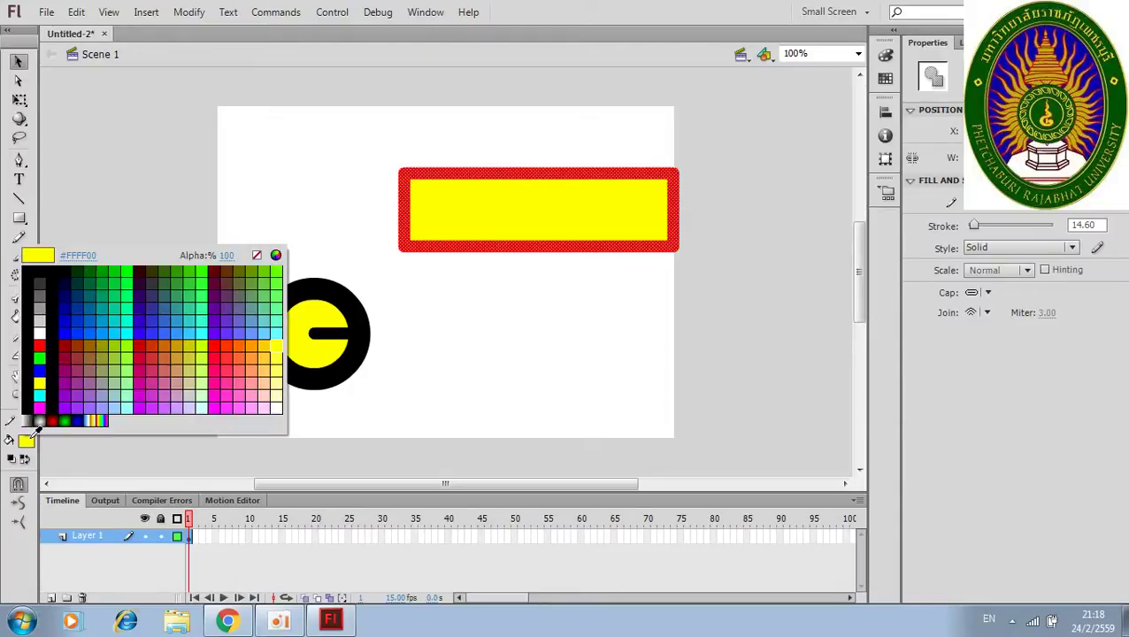
pyautogui.click(40, 357)
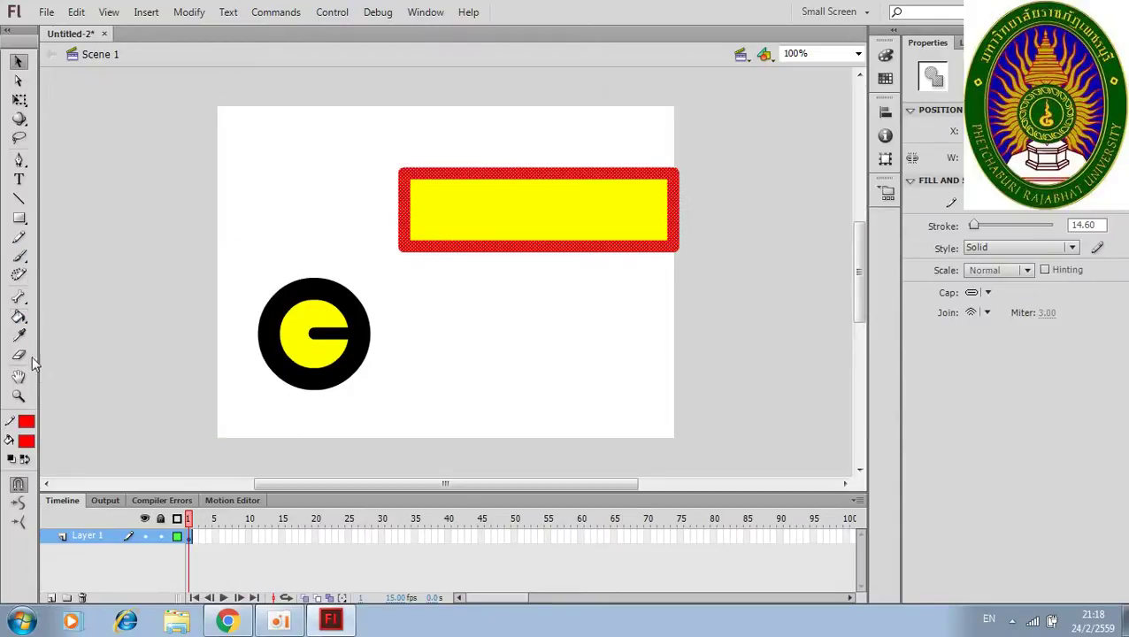
pyautogui.click(22, 319)
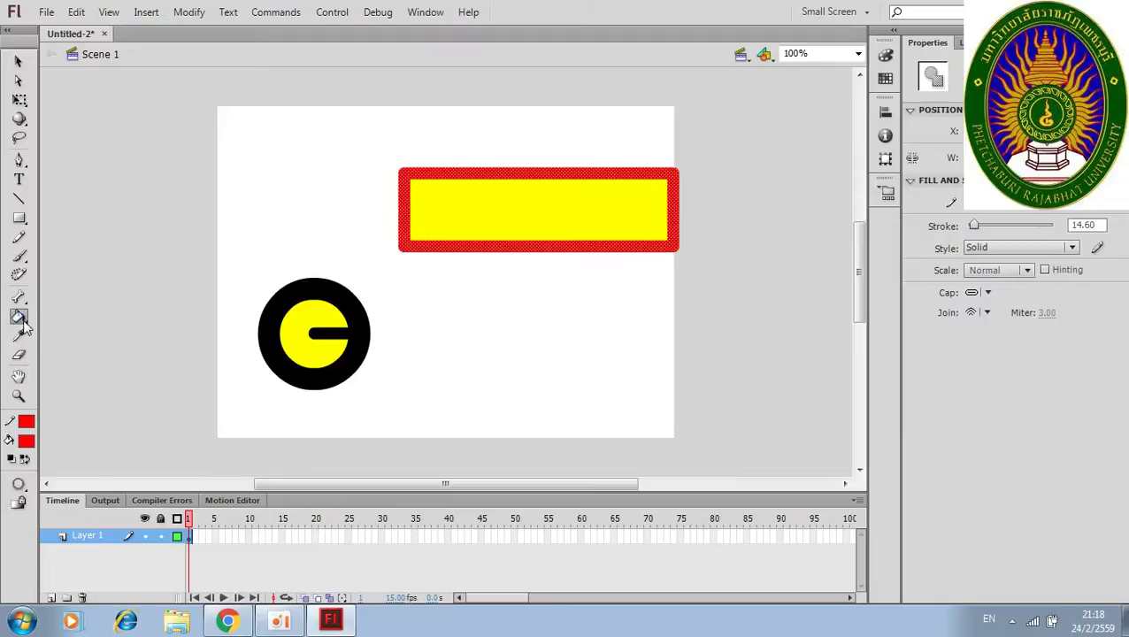
pyautogui.click(424, 207)
pyautogui.click(19, 61)
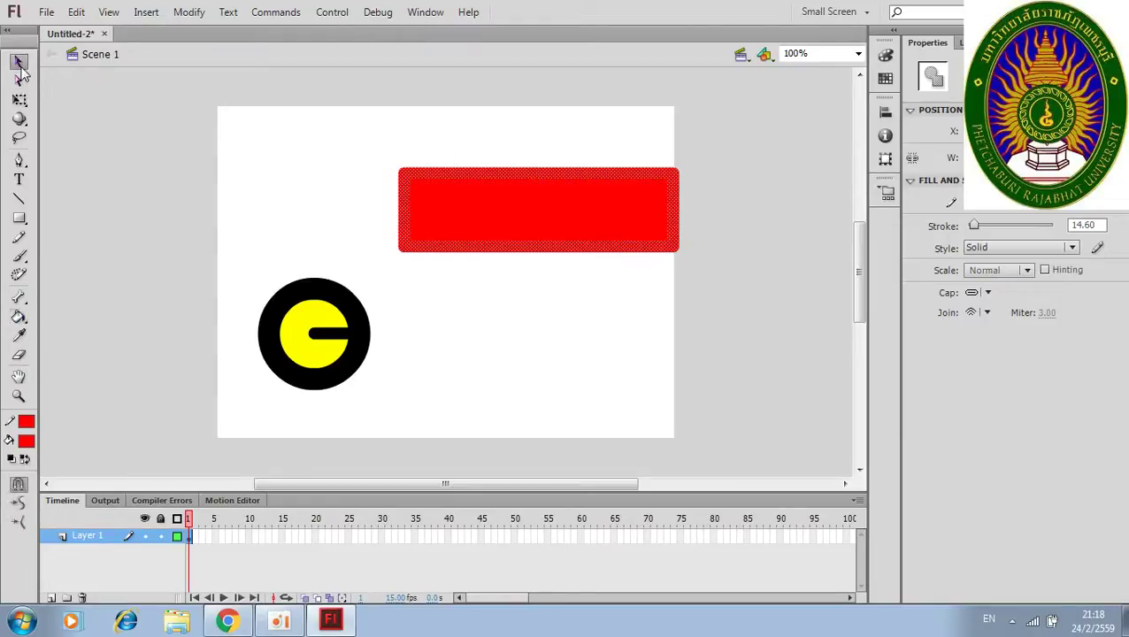
# Step: Draw a taller red rectangle over the right end of the long one to form the vehicle's cab
pyautogui.click(21, 221)
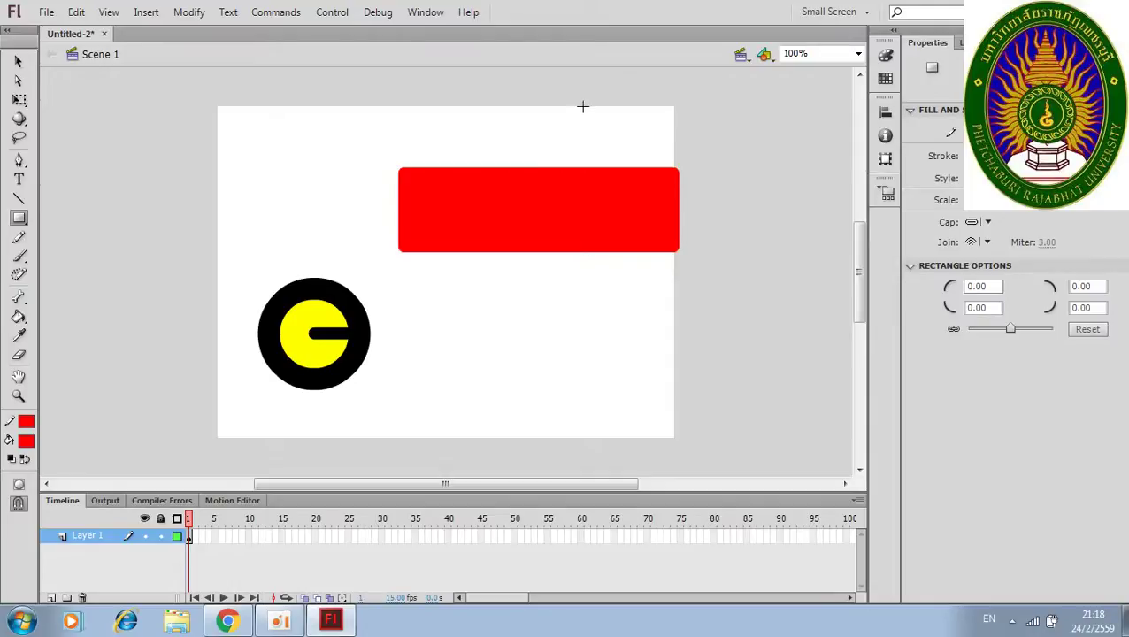
pyautogui.moveTo(593, 108); pyautogui.dragTo(679, 253)
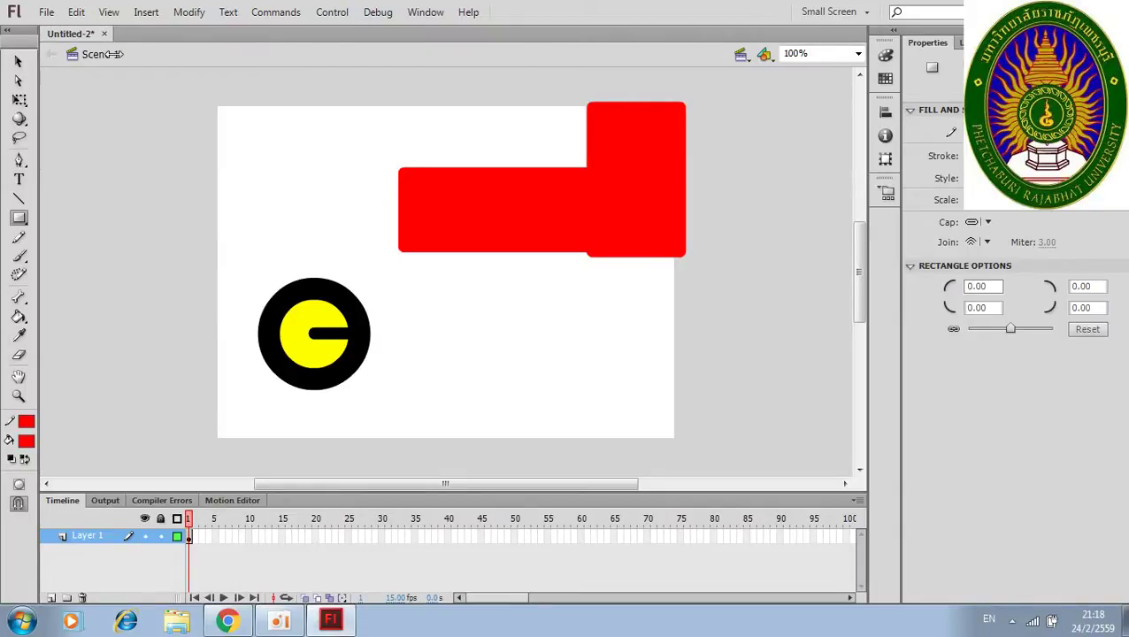
pyautogui.hotkey('ctrl', 'z')
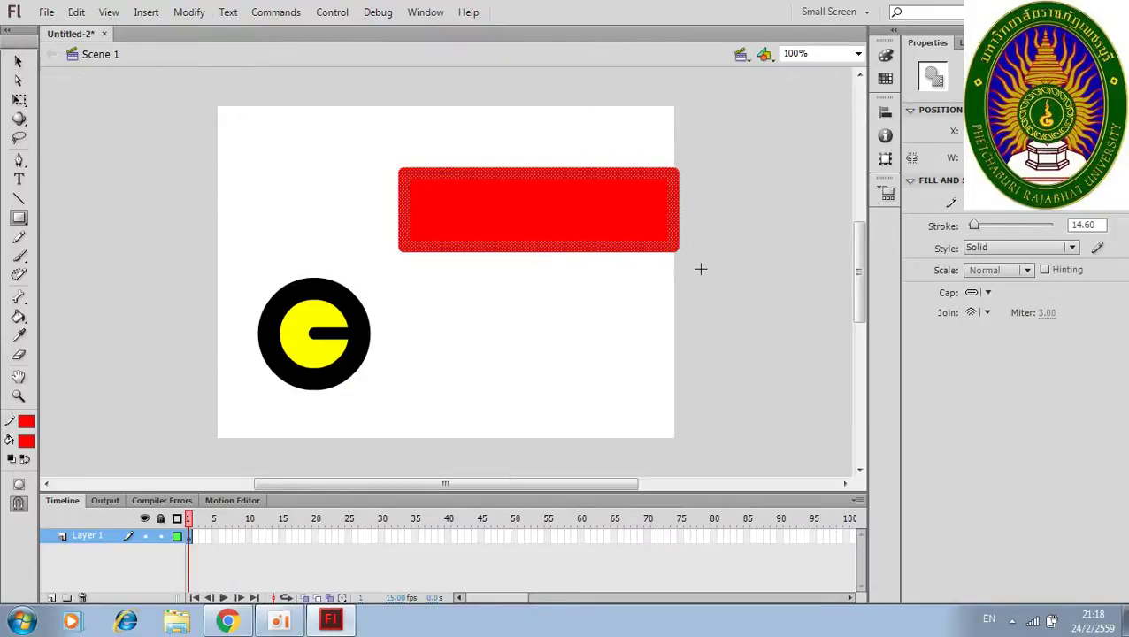
pyautogui.moveTo(648, 252); pyautogui.dragTo(561, 116)
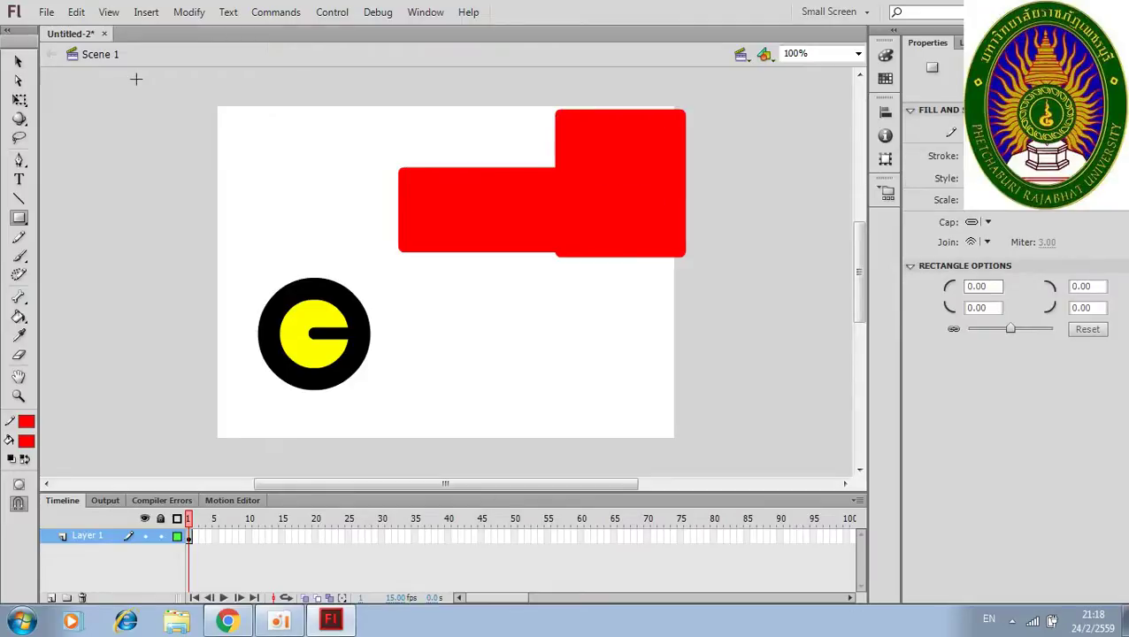
# Step: Select the fill and outlines of the vehicle's long body section and move them slightly down, level with the cab's bottom edge
pyautogui.click(18, 61)
pyautogui.click(453, 215)
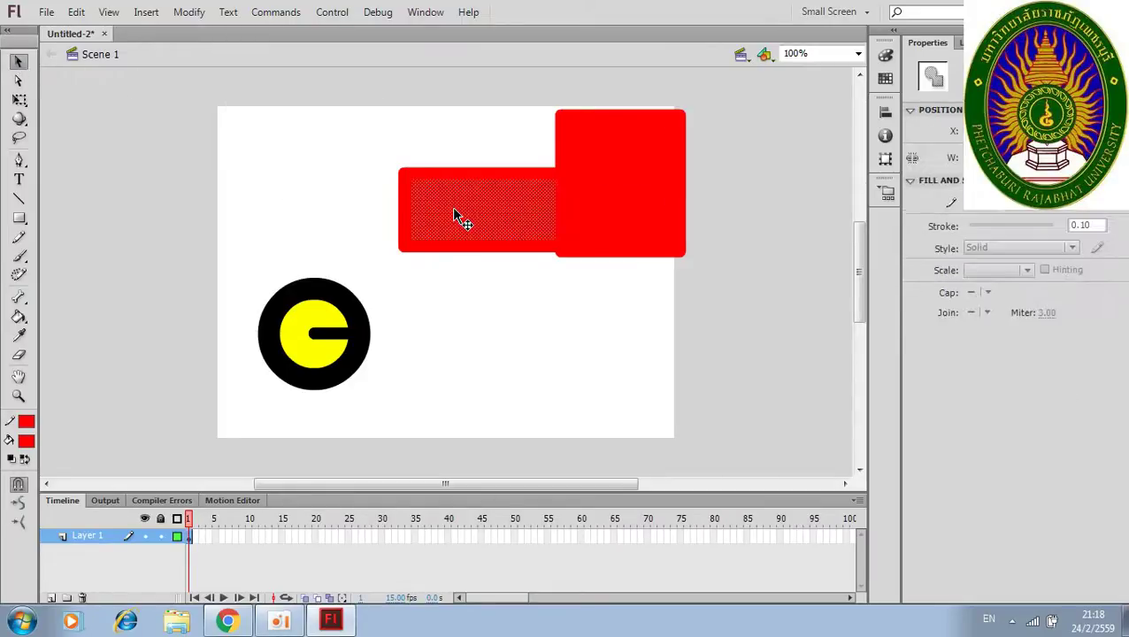
pyautogui.keyDown('shift'); pyautogui.click(458, 248); pyautogui.keyUp('shift')
pyautogui.keyDown('shift'); pyautogui.click(403, 230); pyautogui.keyUp('shift')
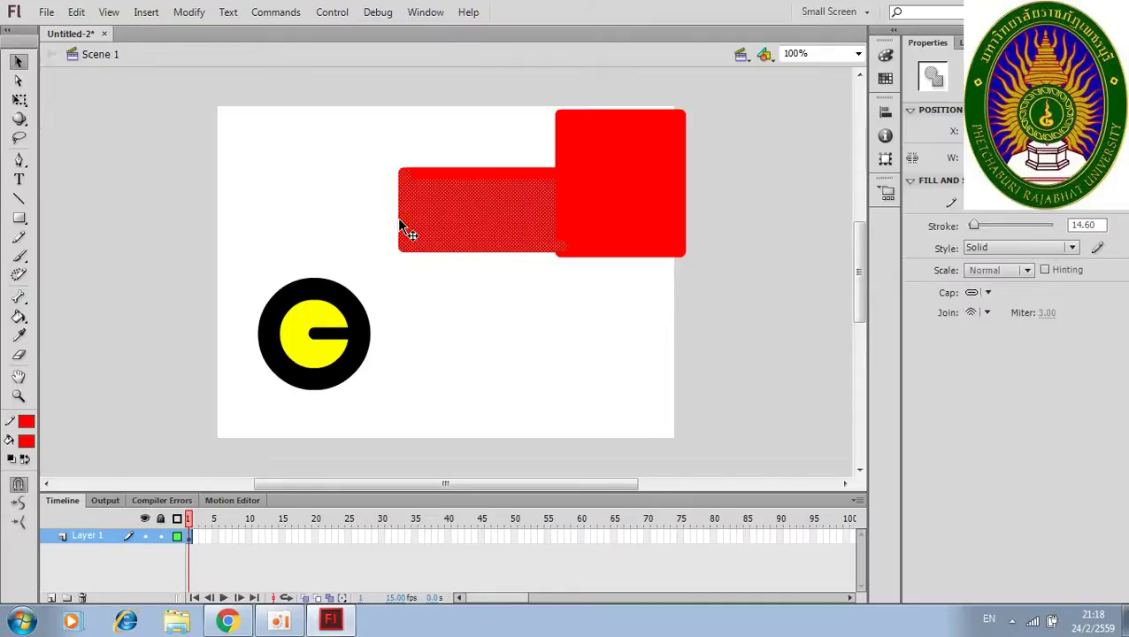
pyautogui.keyDown('shift'); pyautogui.click(439, 176); pyautogui.keyUp('shift')
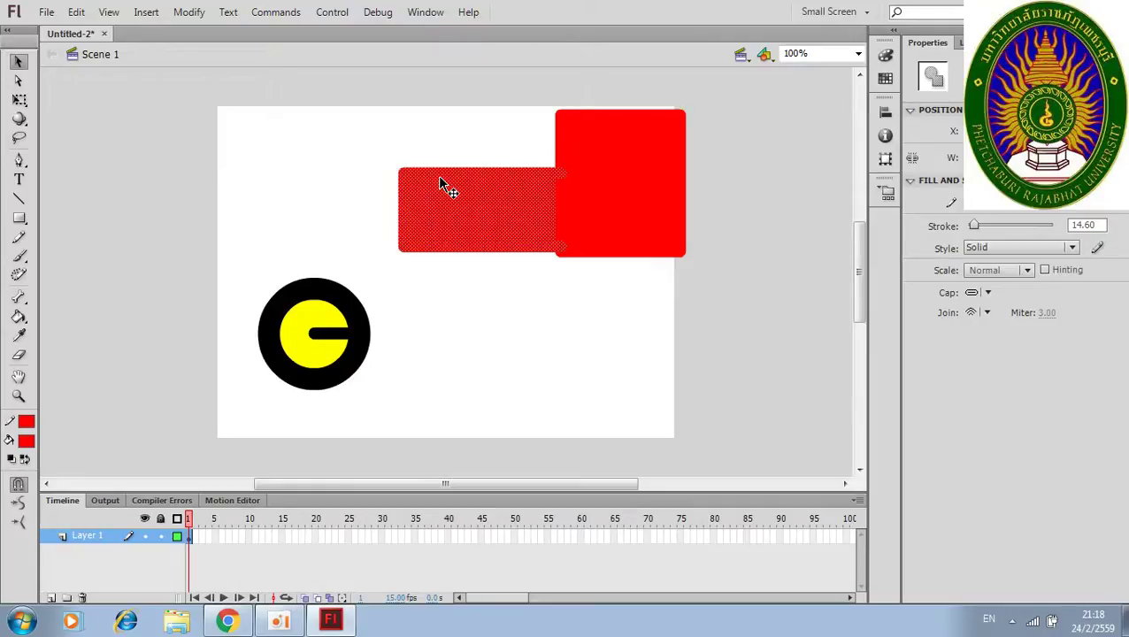
pyautogui.moveTo(443, 187); pyautogui.dragTo(443, 192)
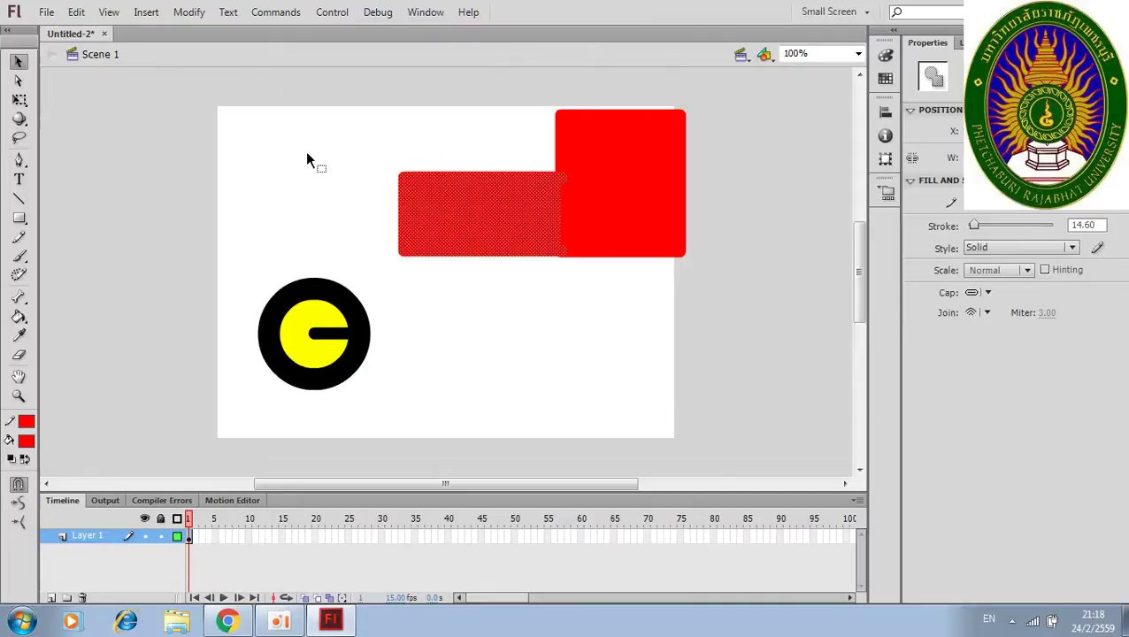
pyautogui.click(299, 78)
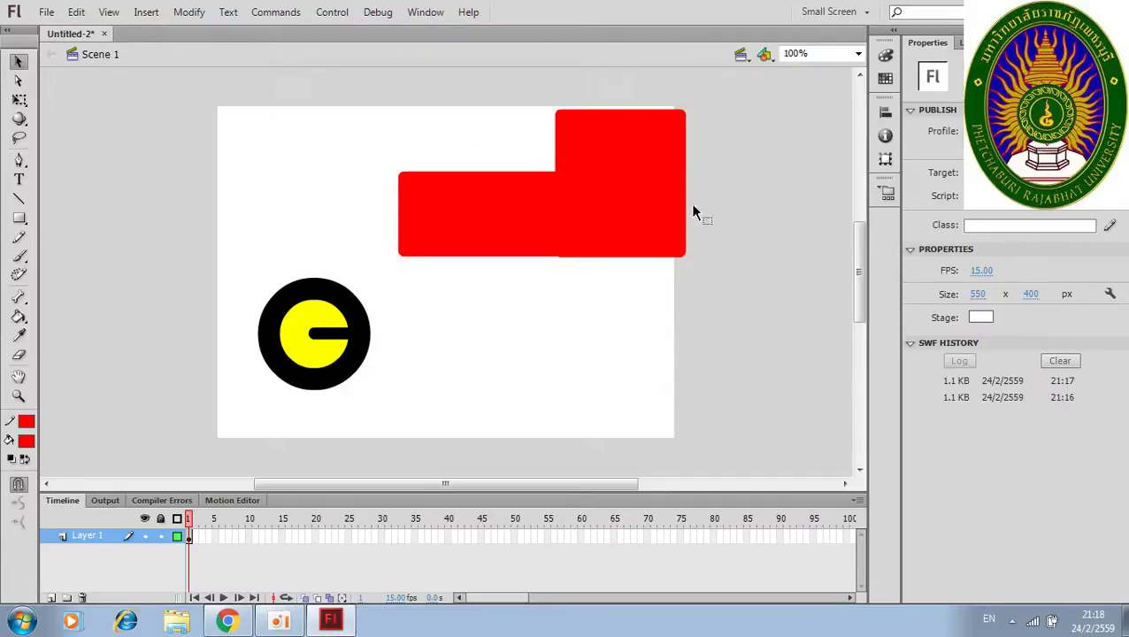
# Step: Draw a white vertical line and a white horizontal line across the cab to mark off a window in its upper right corner
pyautogui.click(20, 199)
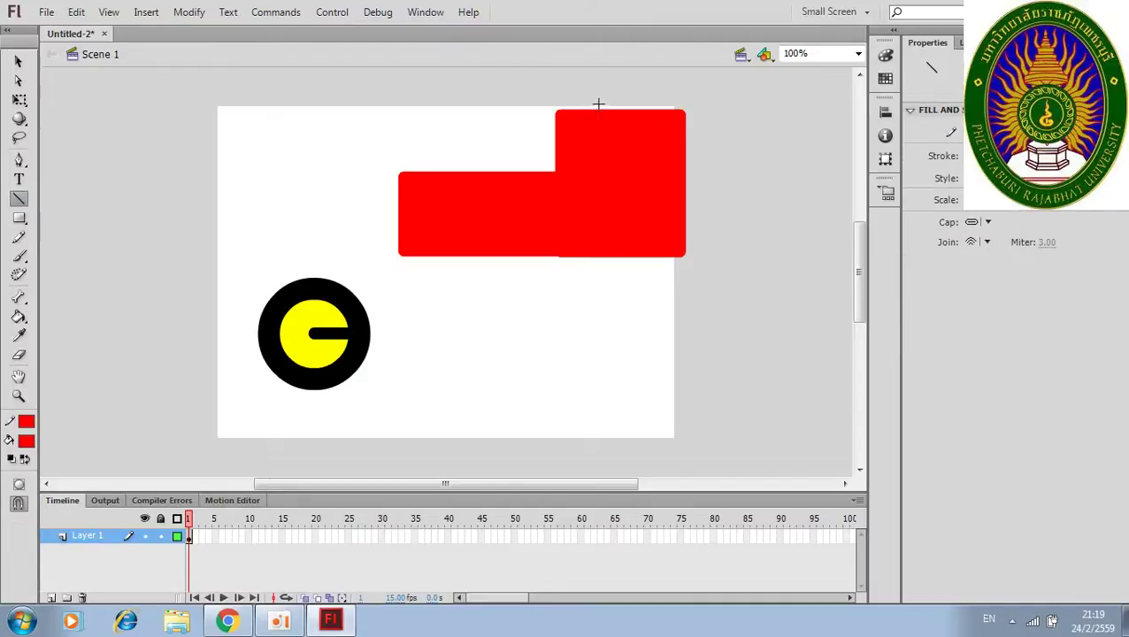
pyautogui.moveTo(598, 130); pyautogui.dragTo(598, 164)
pyautogui.moveTo(597, 185)
pyautogui.mouseDown()
pyautogui.moveTo(611, 188)
pyautogui.moveTo(597, 187)
pyautogui.mouseUp()
pyautogui.click(27, 426)
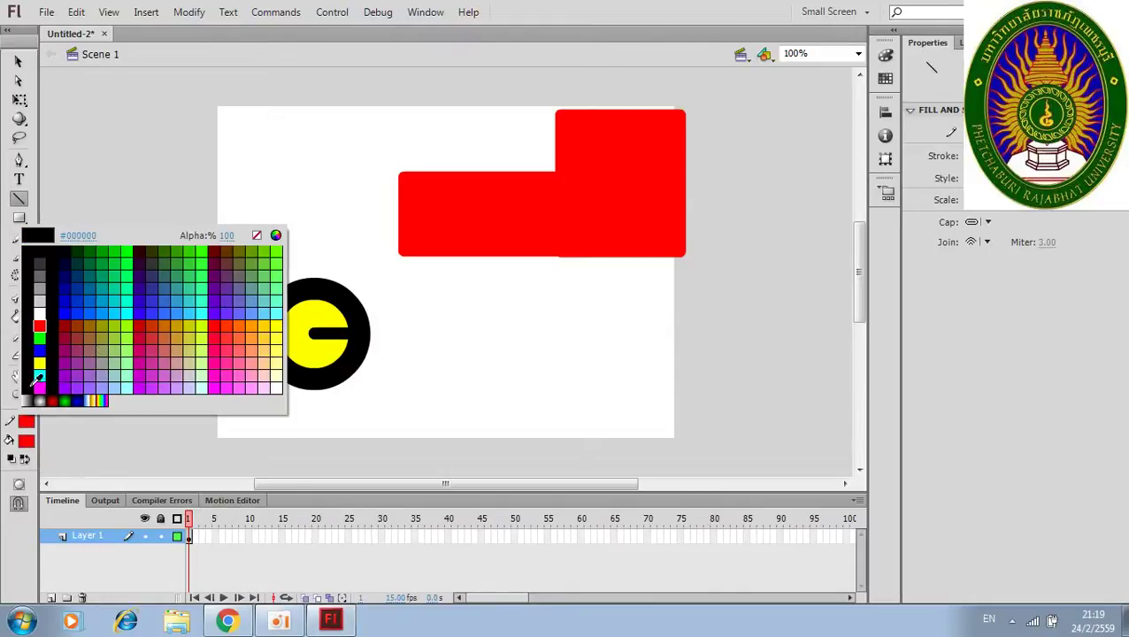
pyautogui.click(40, 314)
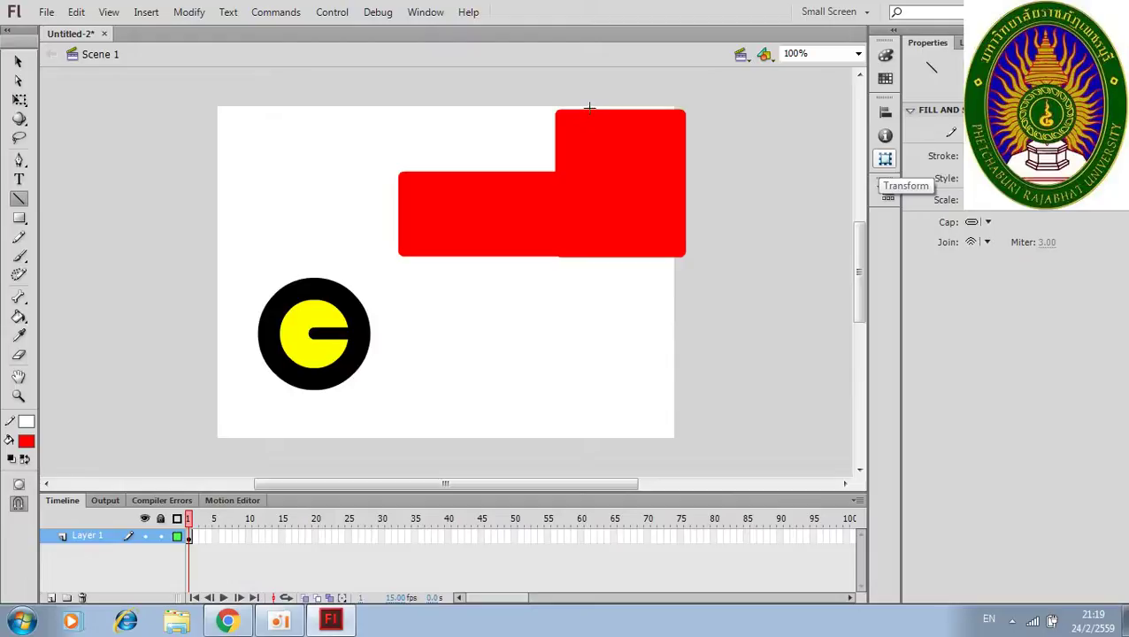
pyautogui.moveTo(590, 108)
pyautogui.mouseDown()
pyautogui.moveTo(589, 197)
pyautogui.moveTo(688, 194)
pyautogui.mouseUp()
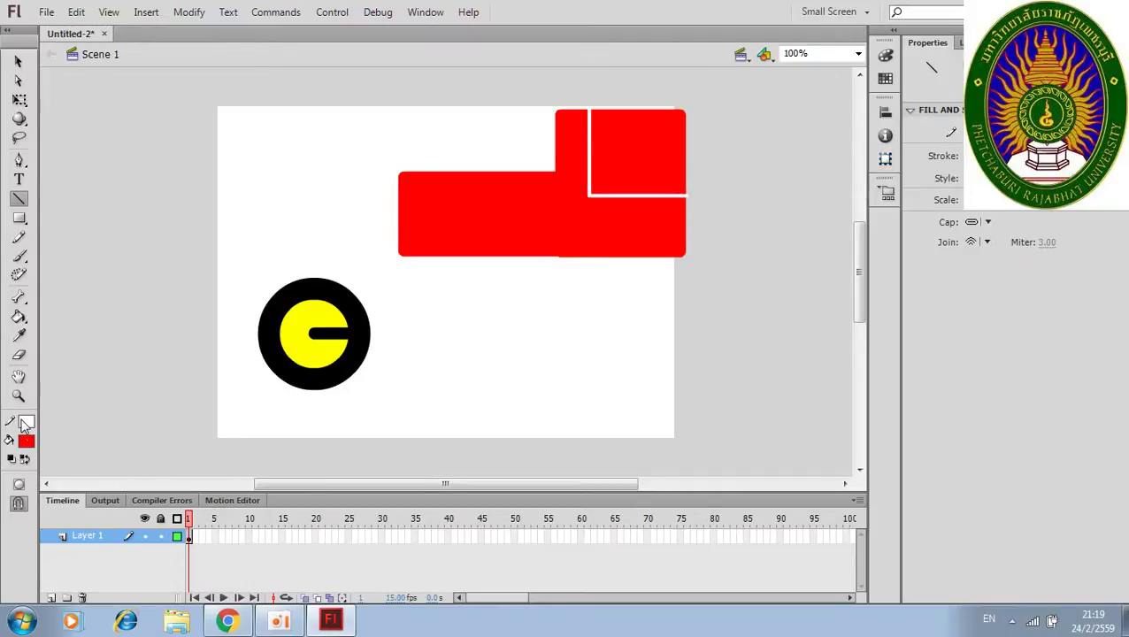
# Step: Fill the cab window area enclosed by the white lines with white using the Paint Bucket tool
pyautogui.click(28, 445)
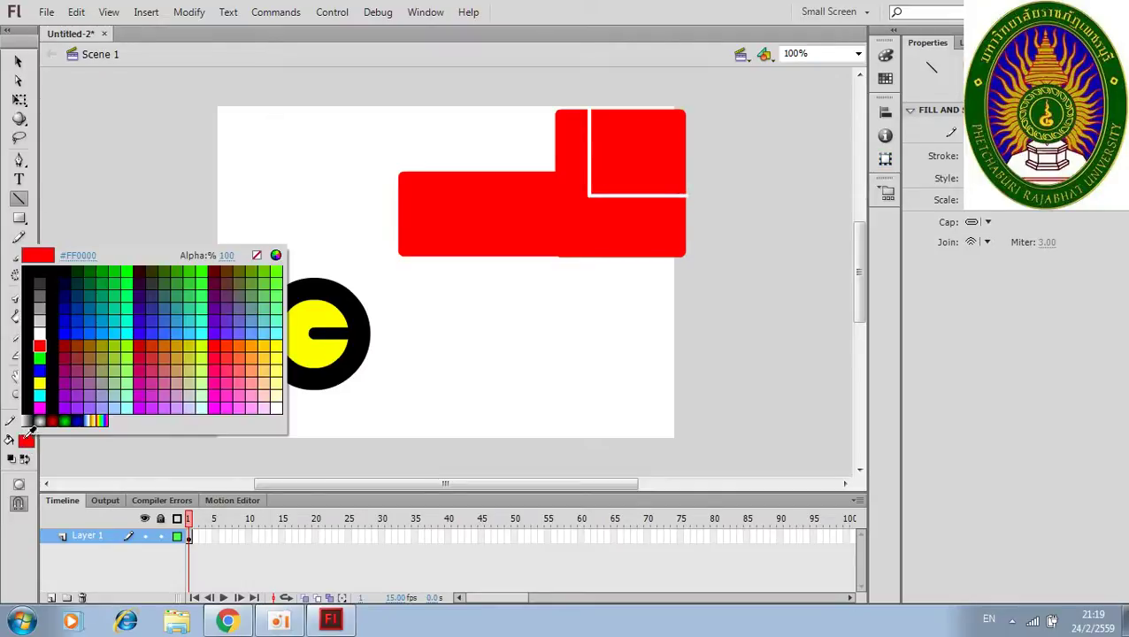
pyautogui.click(43, 322)
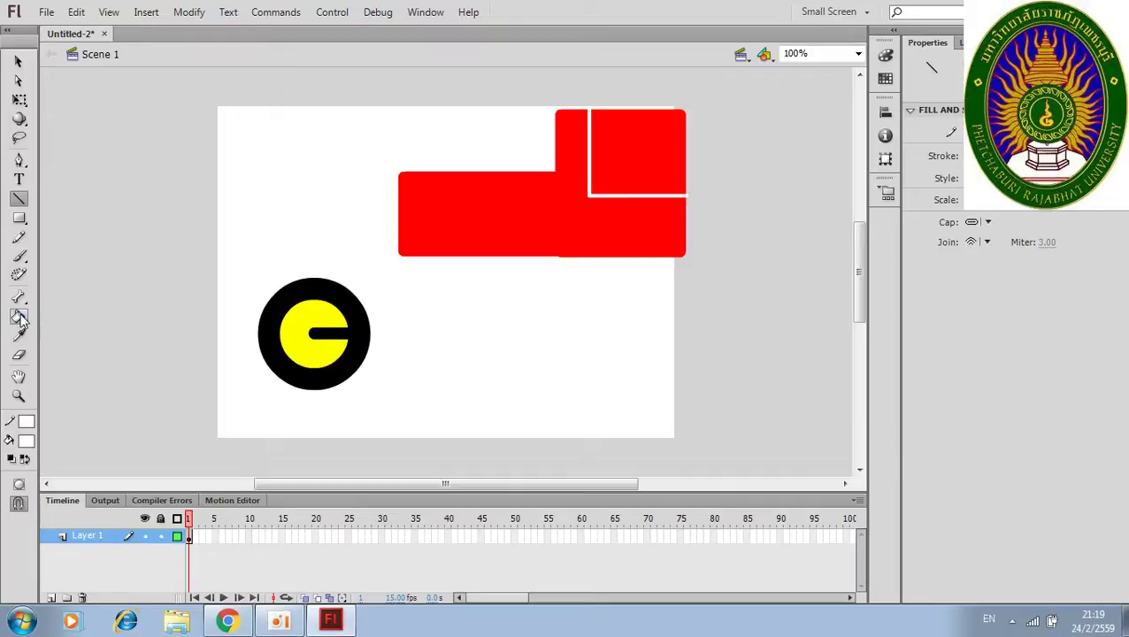
pyautogui.click(19, 316)
pyautogui.click(644, 145)
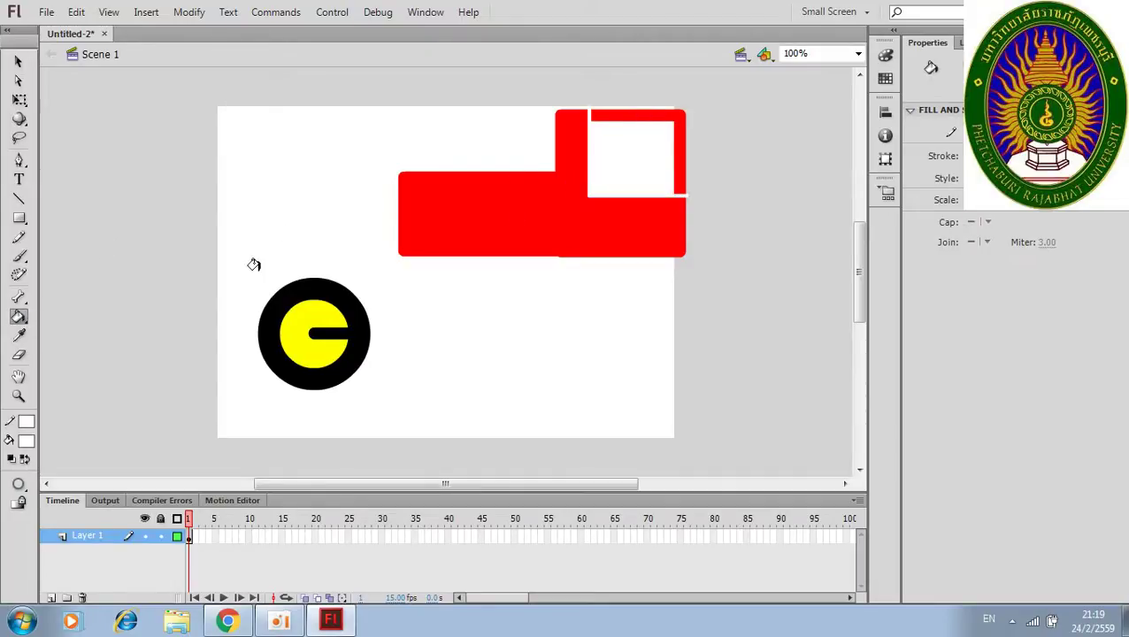
pyautogui.click(27, 440)
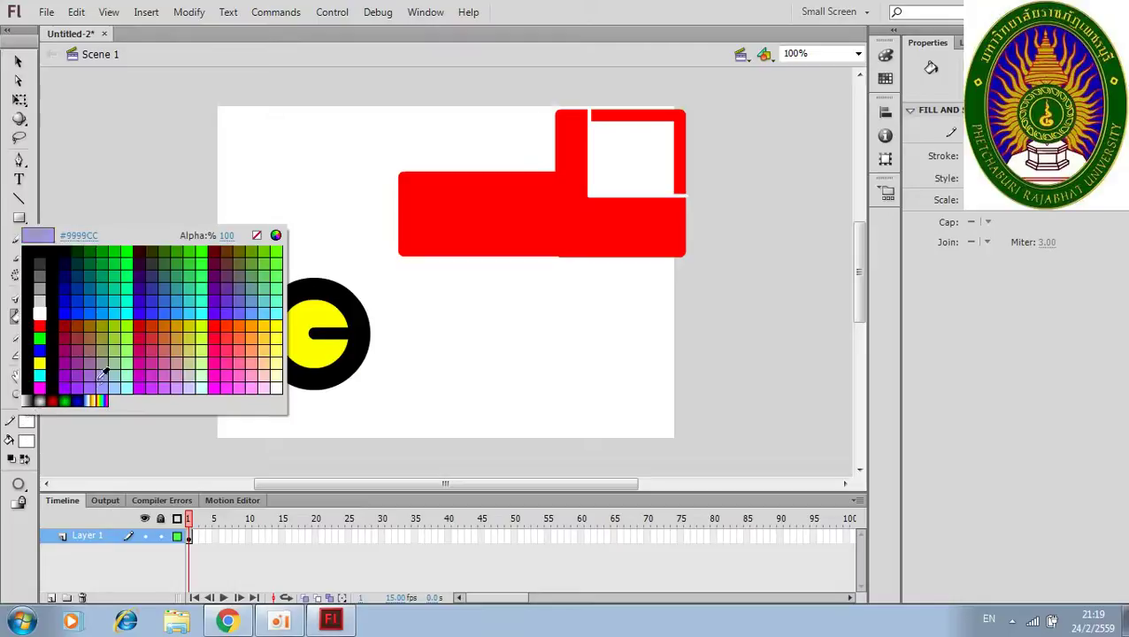
pyautogui.click(39, 310)
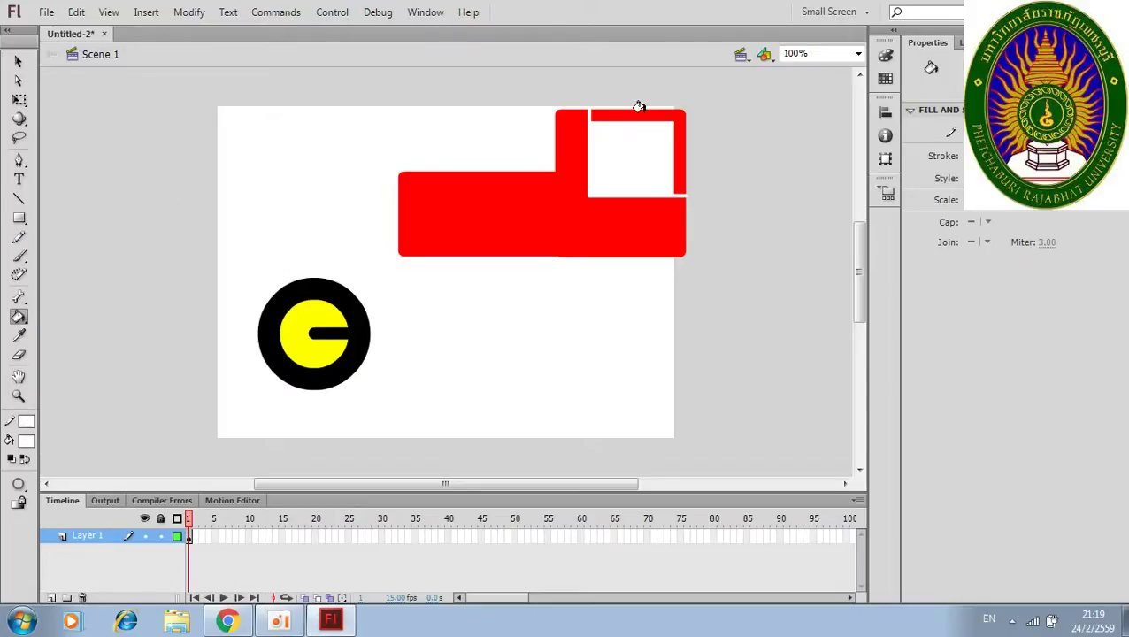
# Step: Try recoloring the cab's top and right outline segments beside the window white, and undo the color changes
pyautogui.click(18, 60)
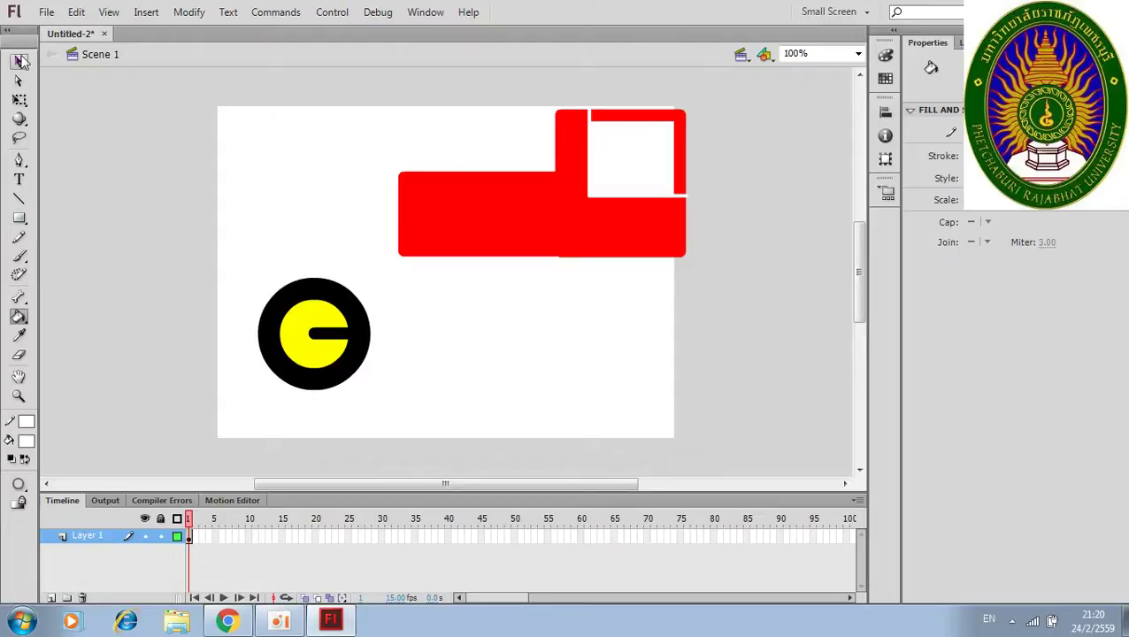
pyautogui.click(643, 113)
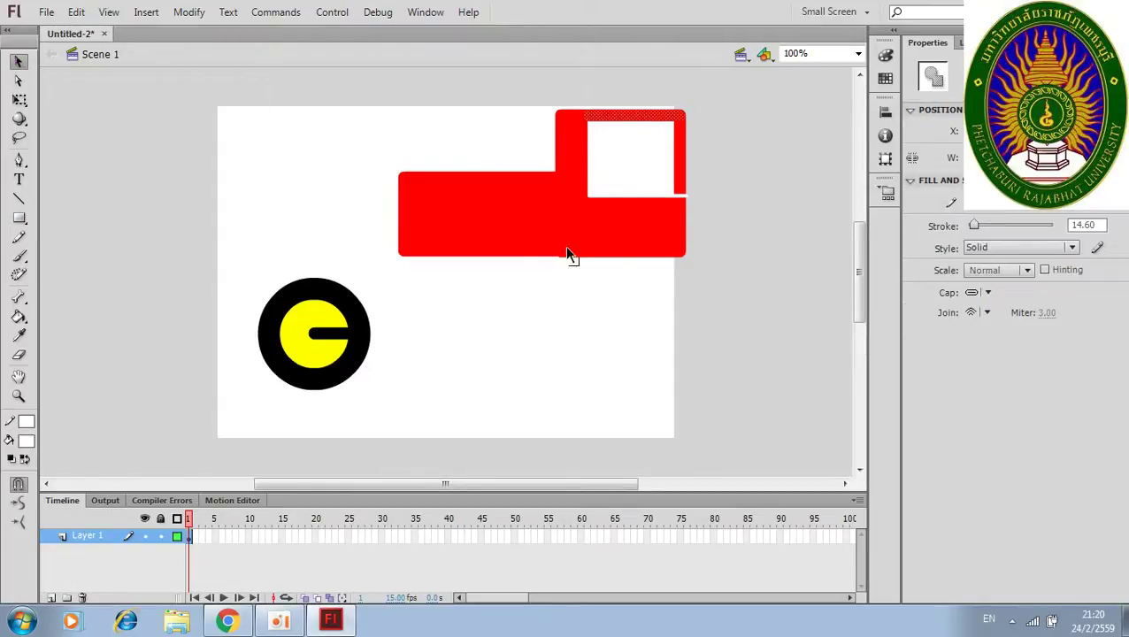
pyautogui.click(27, 421)
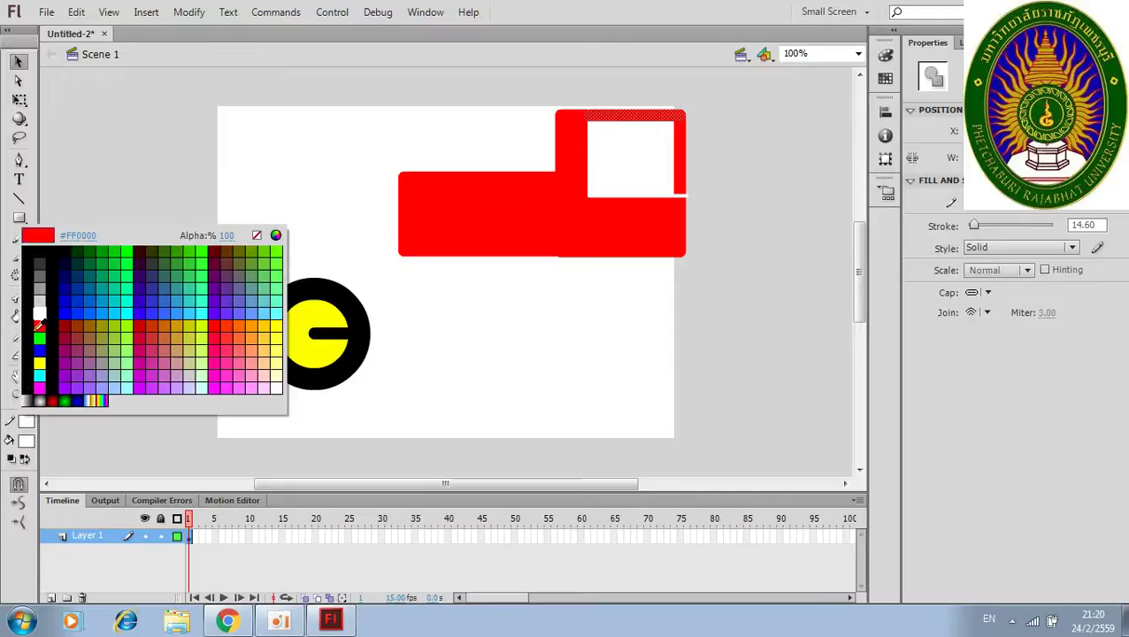
pyautogui.click(40, 311)
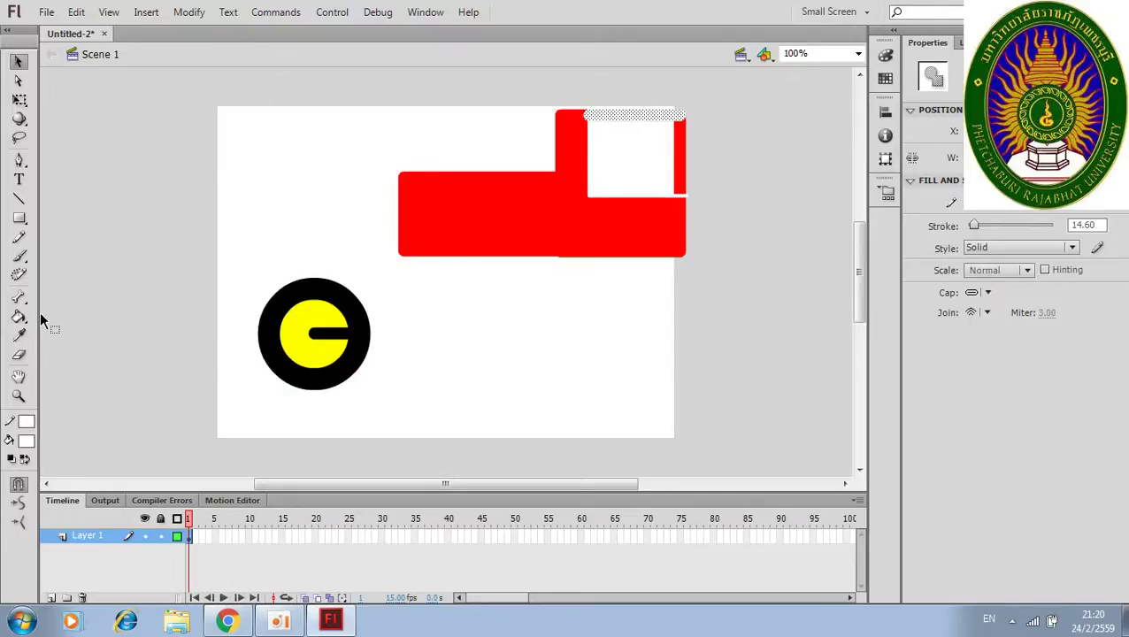
pyautogui.click(681, 167)
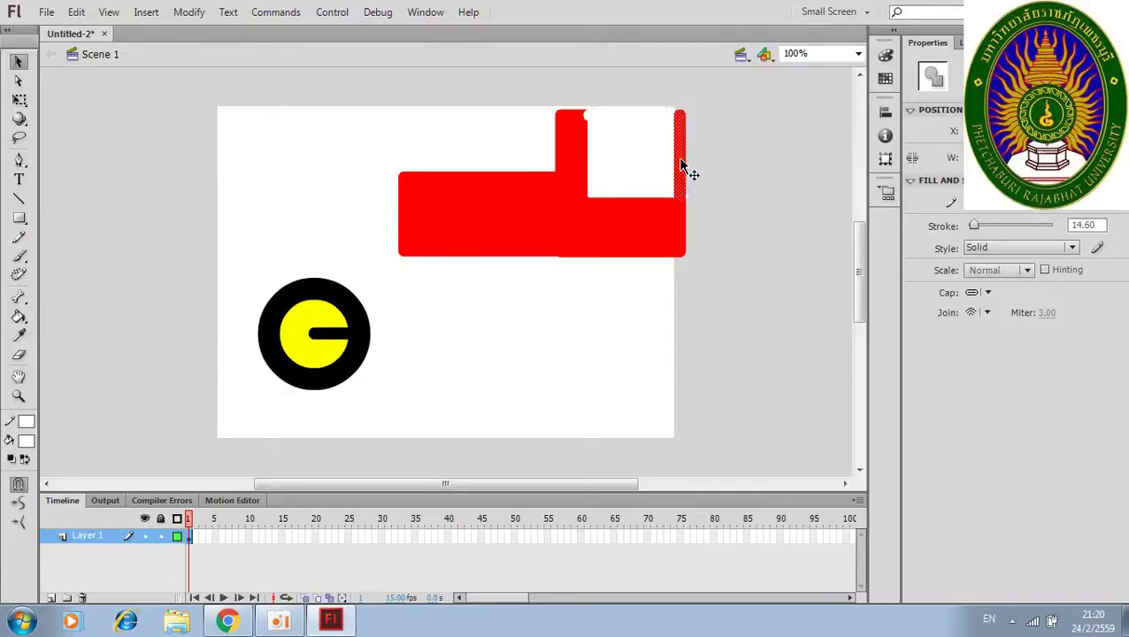
pyautogui.click(27, 421)
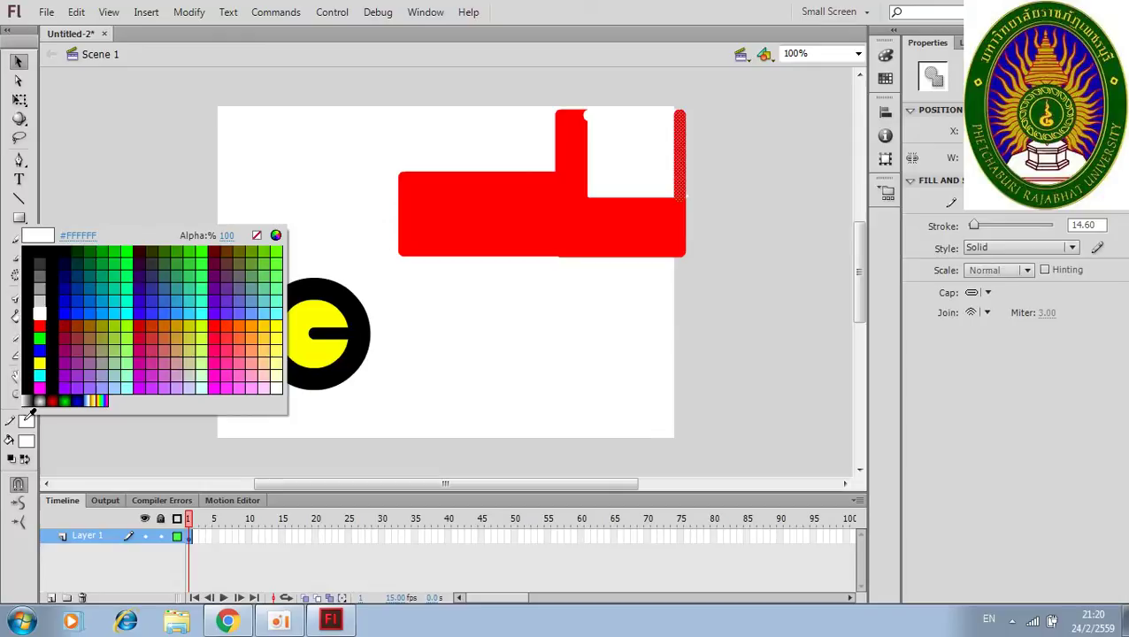
pyautogui.click(39, 312)
pyautogui.click(88, 168)
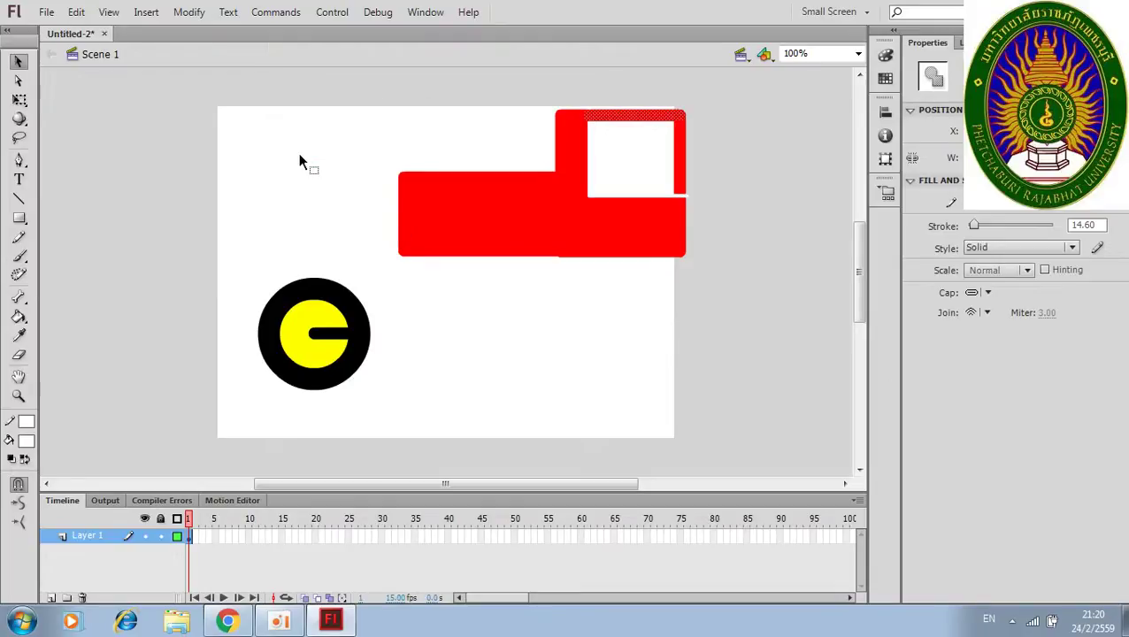
pyautogui.click(519, 345)
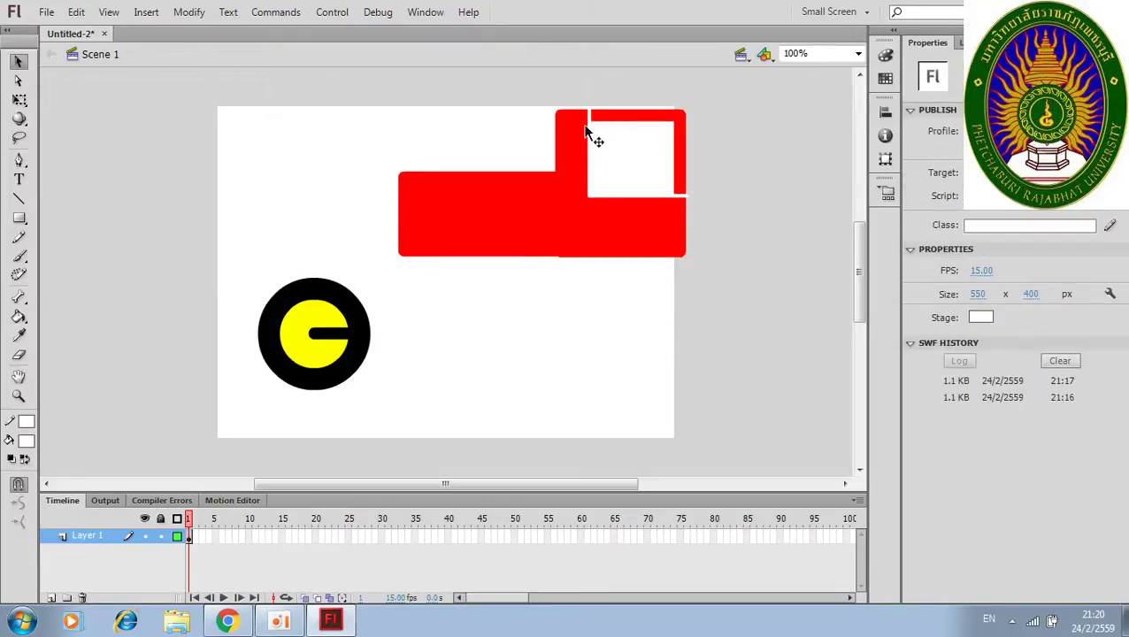
# Step: Try to color the outline segments red where the white window lines cross the cab's right and top edges
pyautogui.click(678, 201)
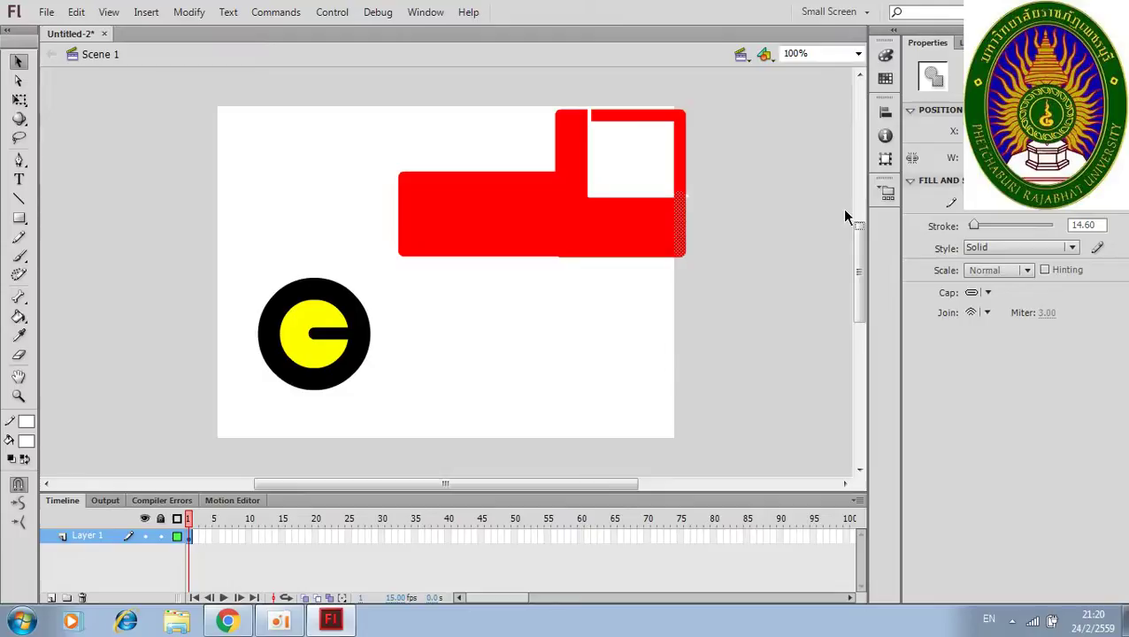
pyautogui.click(974, 205)
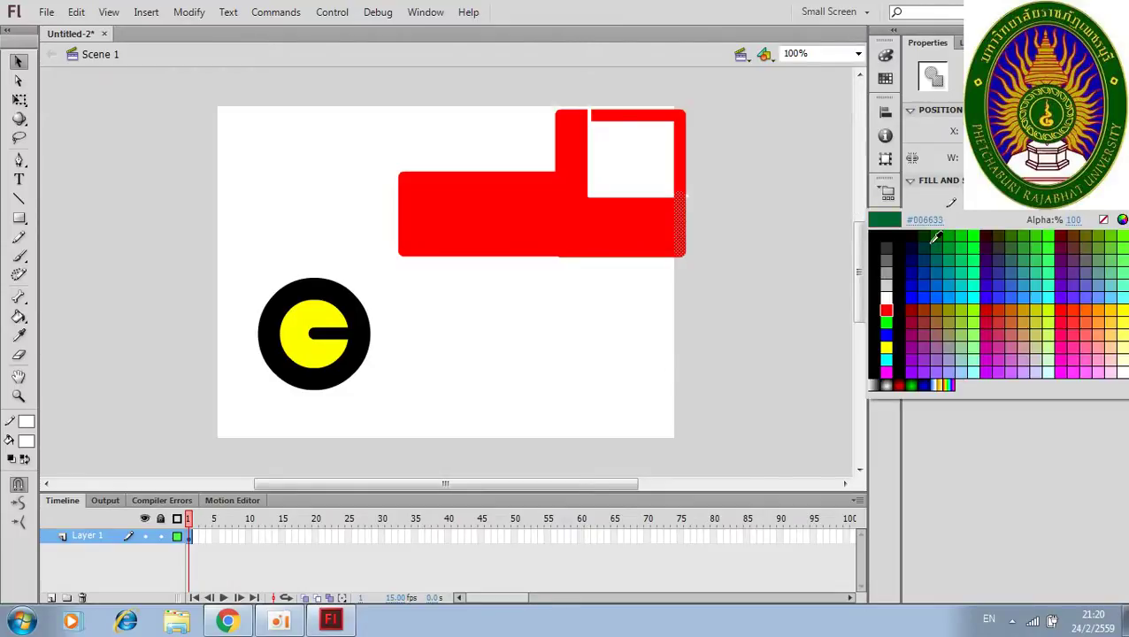
pyautogui.click(886, 309)
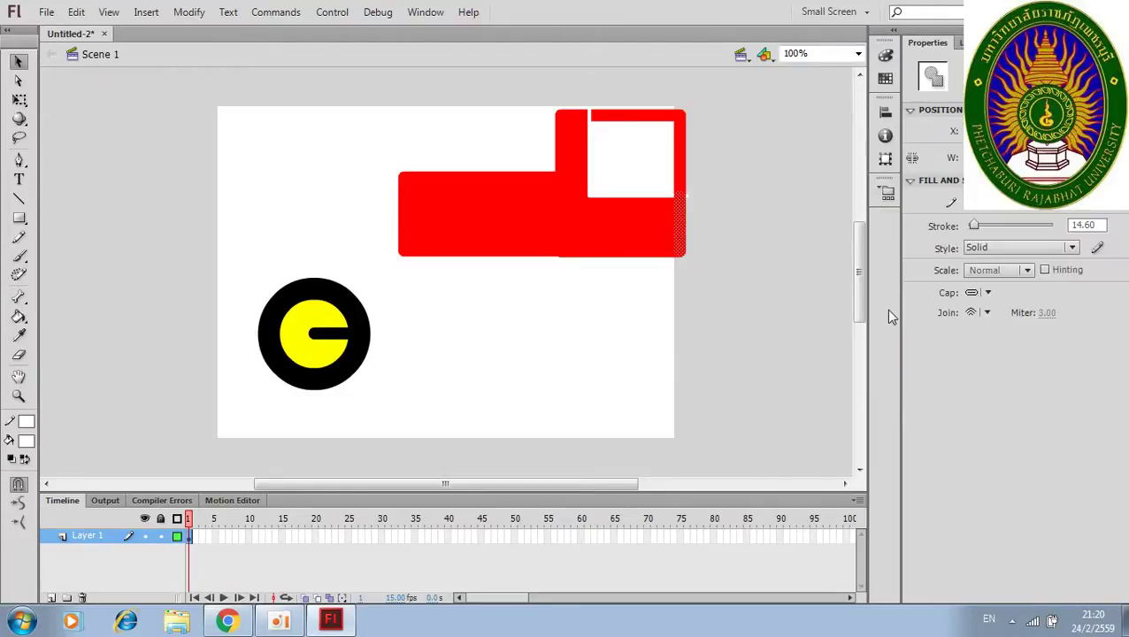
pyautogui.click(587, 115)
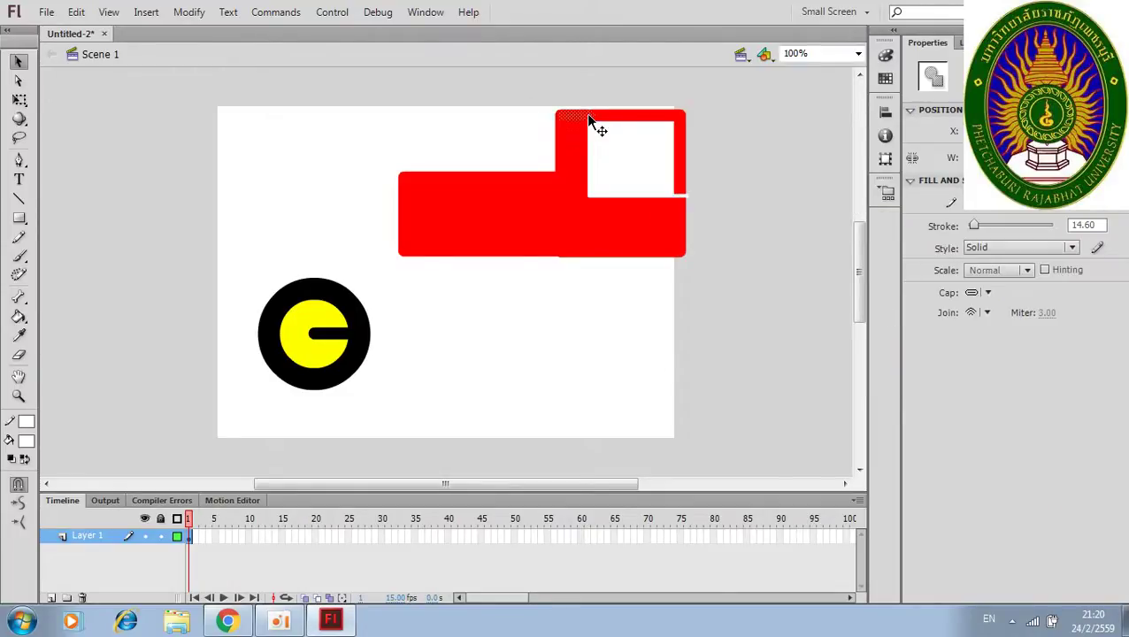
pyautogui.click(977, 208)
pyautogui.click(584, 257)
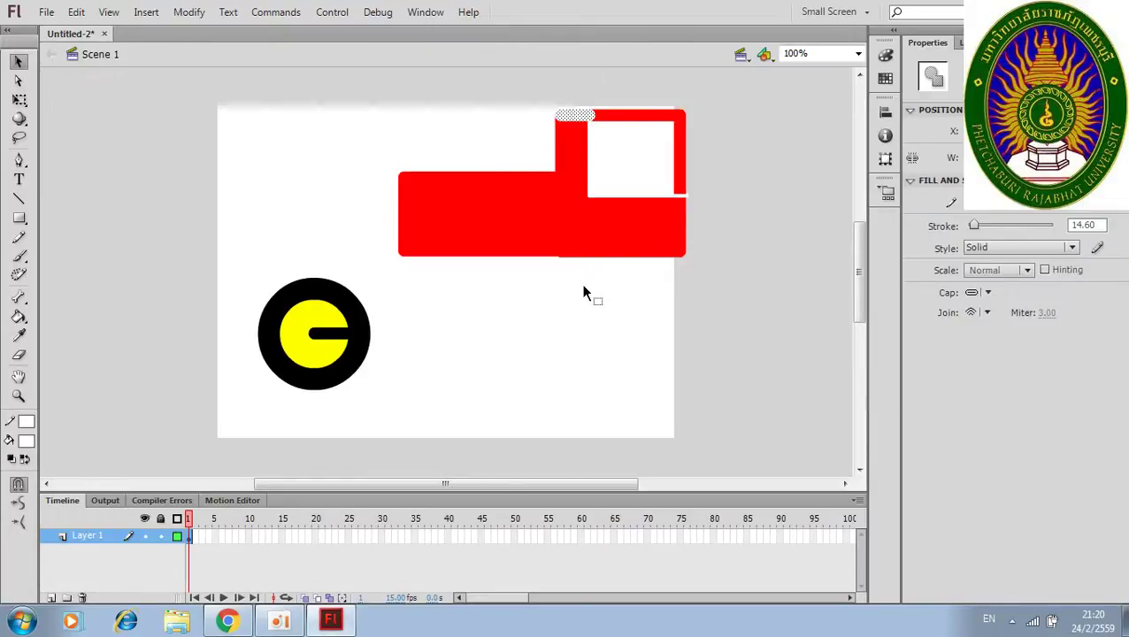
# Step: Recolor the white horizontal line below the cab window red, including its short end crossing the cab's right outline
pyautogui.click(635, 195)
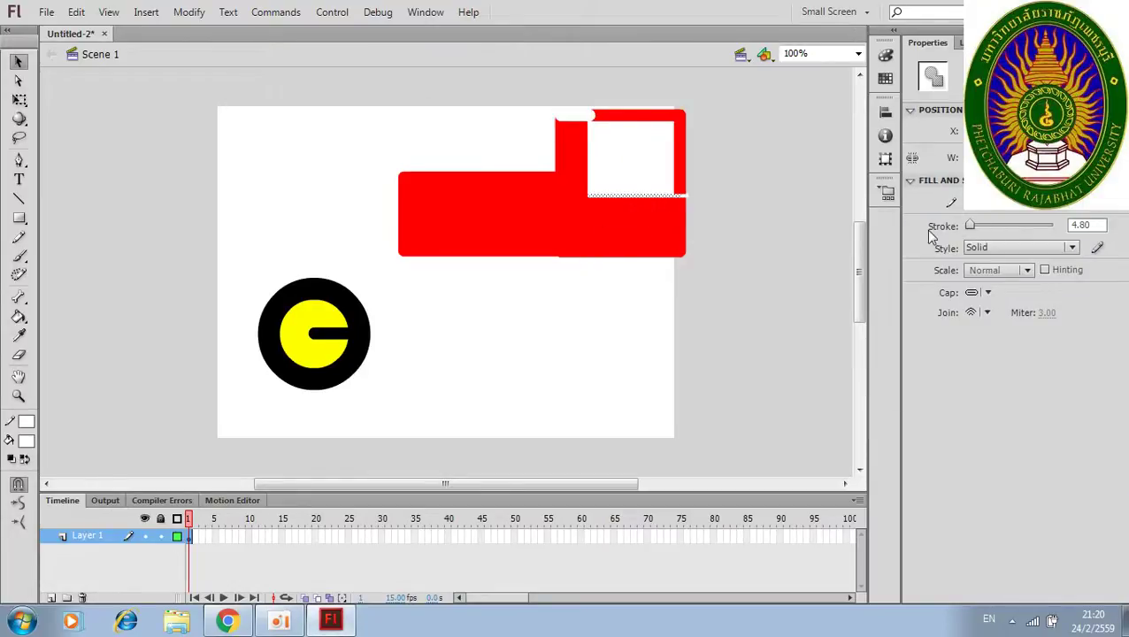
pyautogui.click(977, 207)
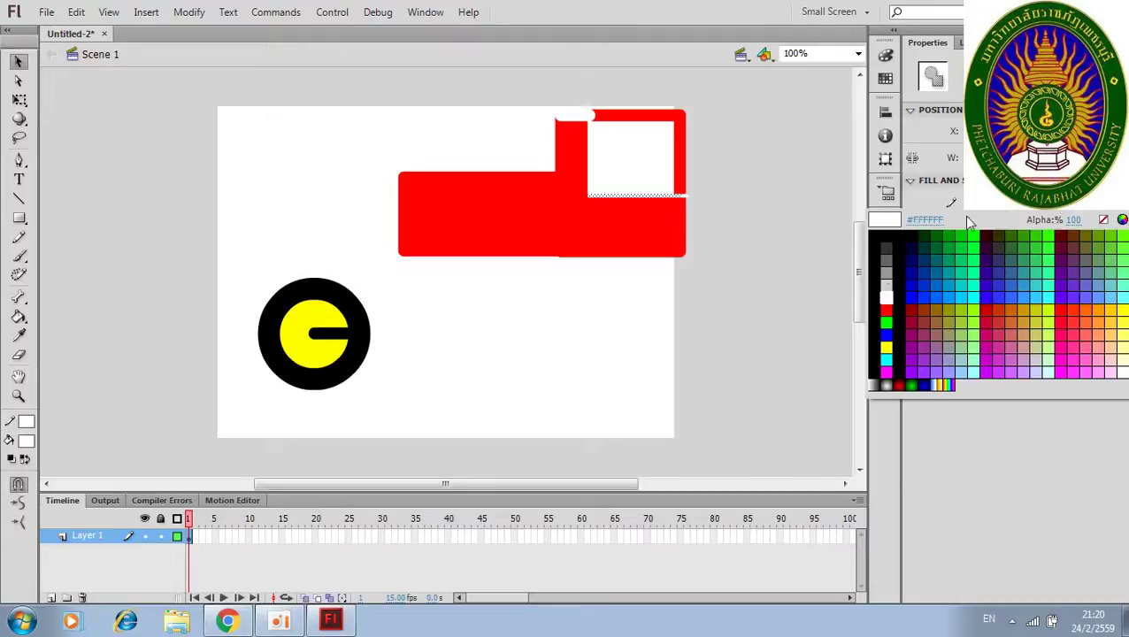
pyautogui.click(887, 311)
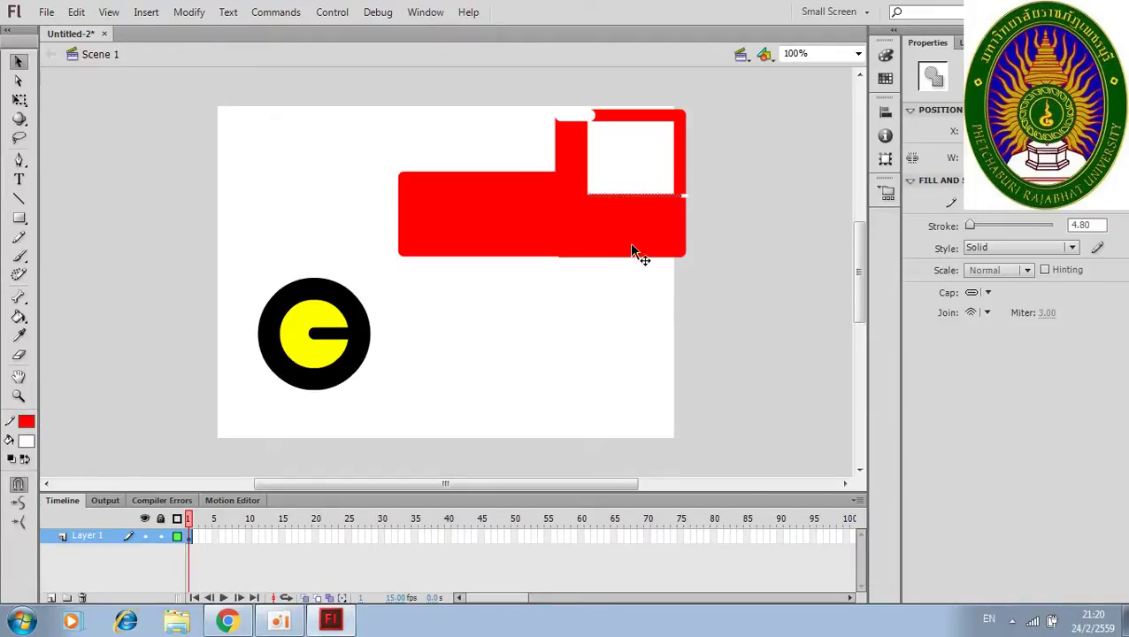
pyautogui.click(682, 197)
pyautogui.click(689, 203)
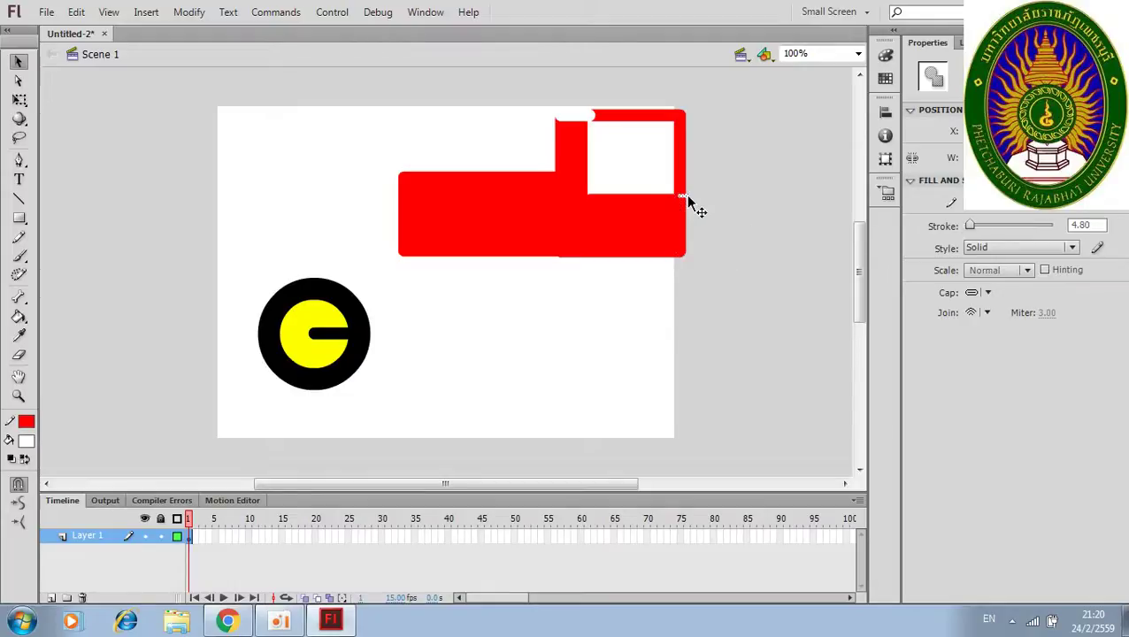
pyautogui.click(978, 210)
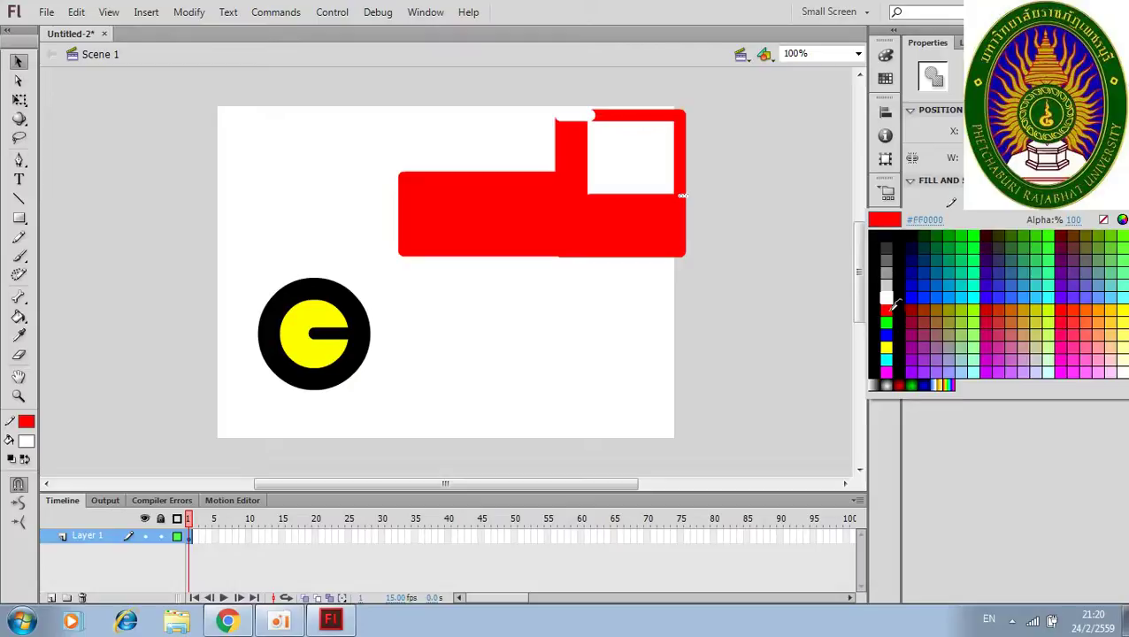
pyautogui.click(888, 310)
# Step: Set the white outline segment at the cab's upper left corner back to red
pyautogui.click(587, 117)
pyautogui.click(982, 211)
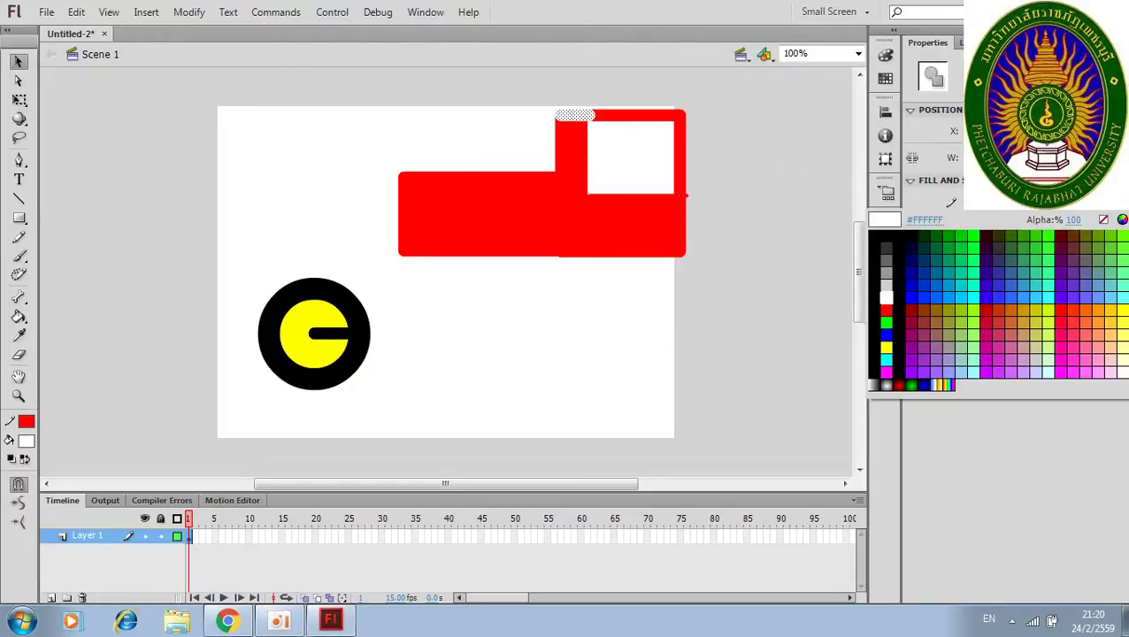
pyautogui.click(891, 312)
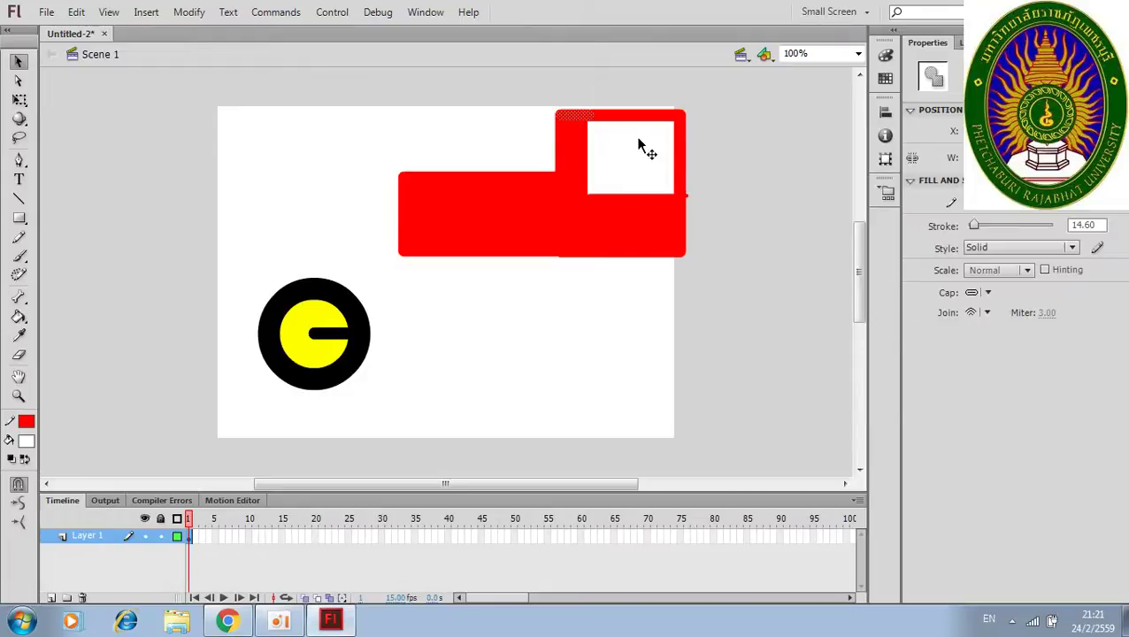
pyautogui.click(717, 305)
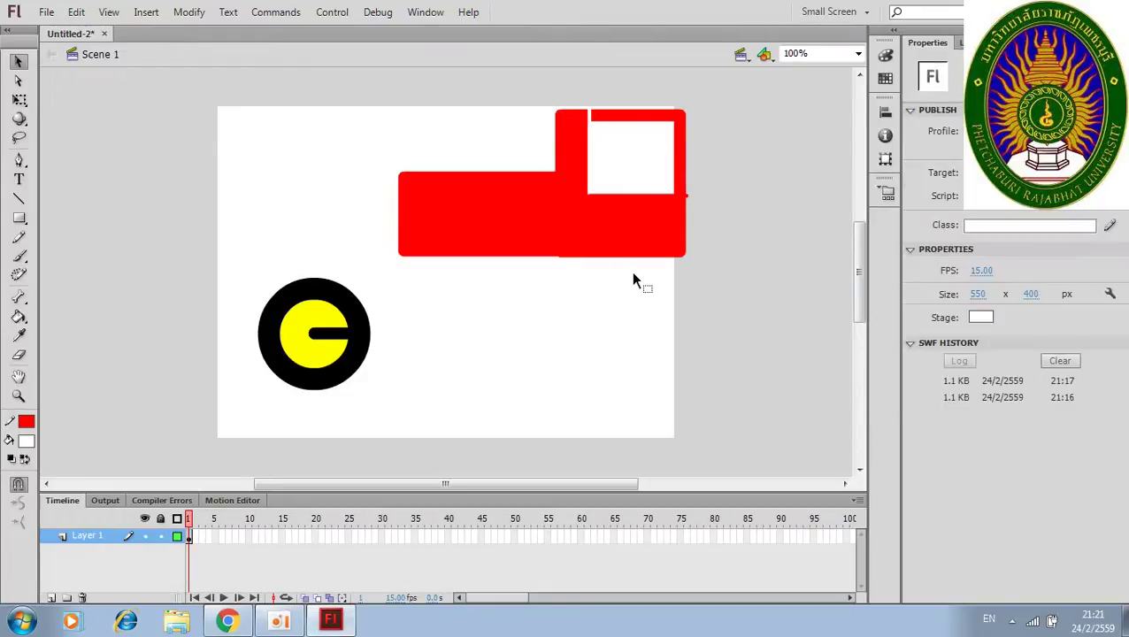
# Step: Recolor the white vertical line along the left edge of the cab window red
pyautogui.click(587, 116)
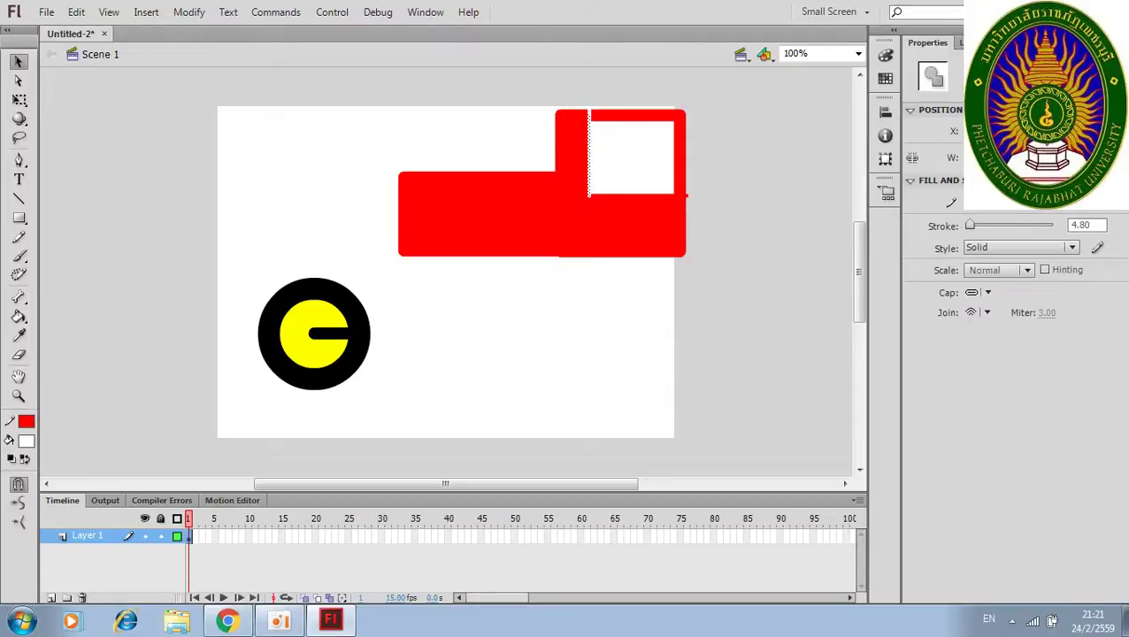
pyautogui.click(978, 205)
pyautogui.click(885, 310)
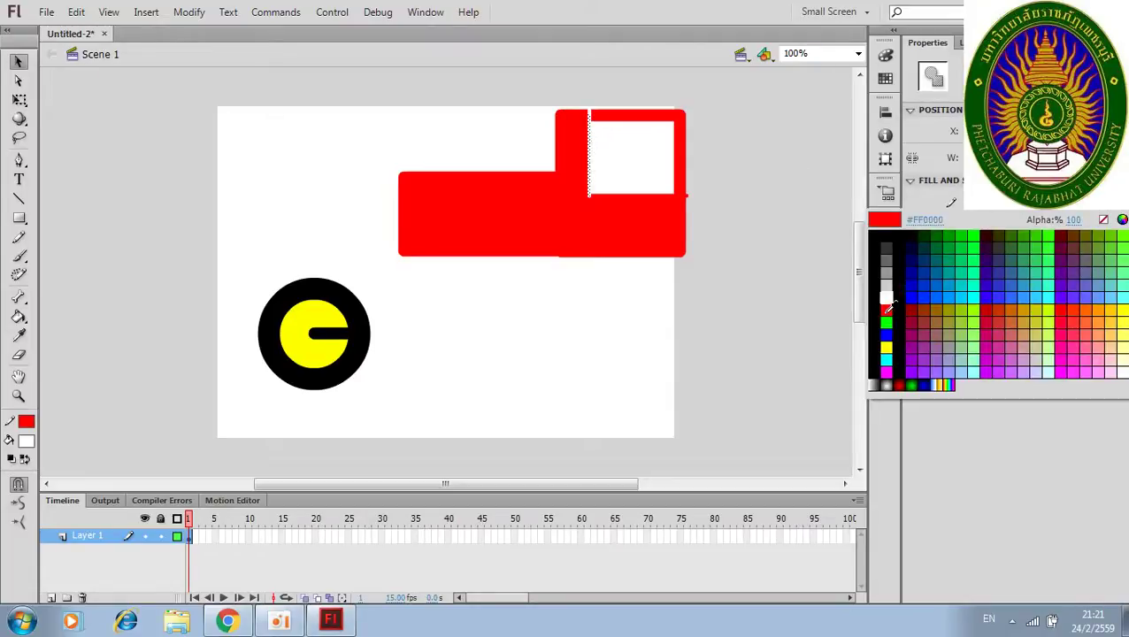
pyautogui.click(734, 329)
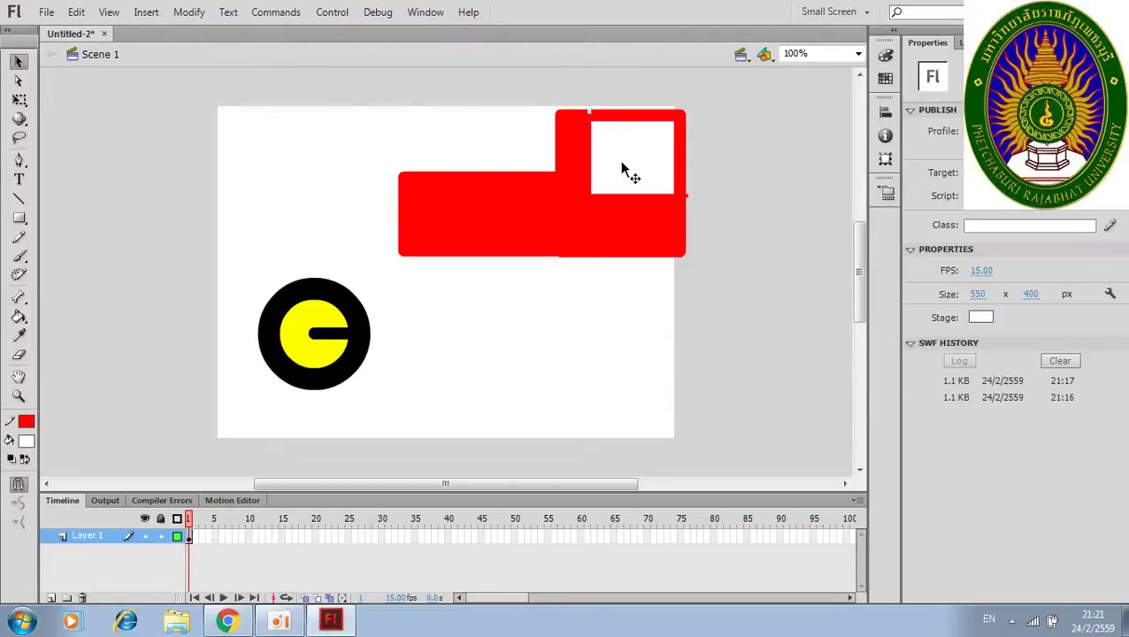
# Step: Try to select the small white gap remaining in the cab's top outline and color it red
pyautogui.click(590, 114)
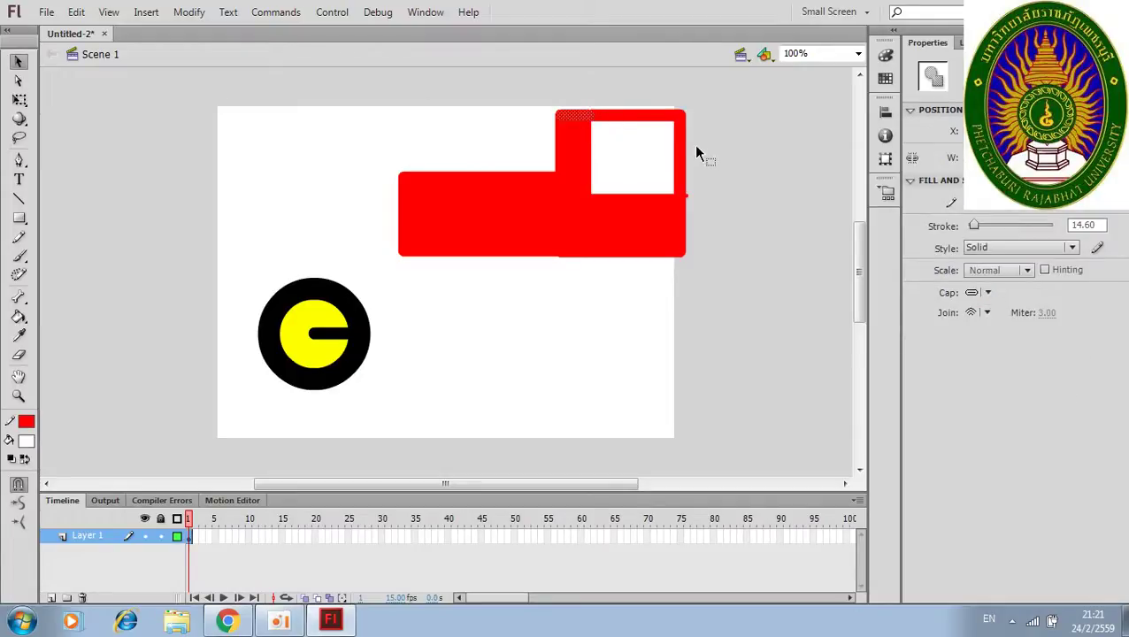
pyautogui.click(766, 199)
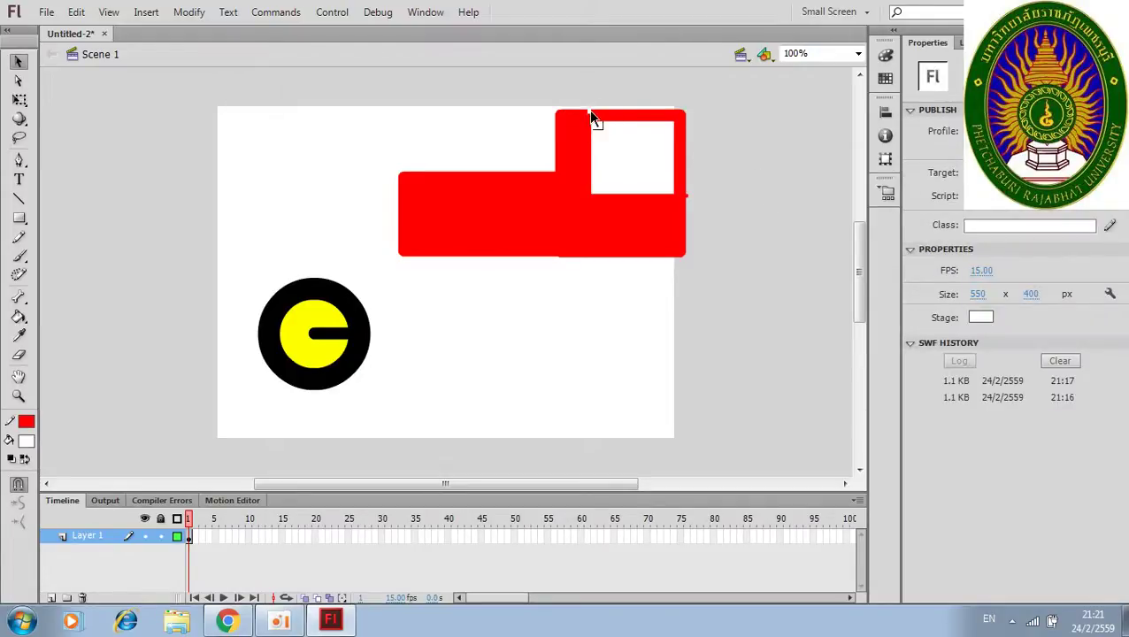
pyautogui.click(590, 112)
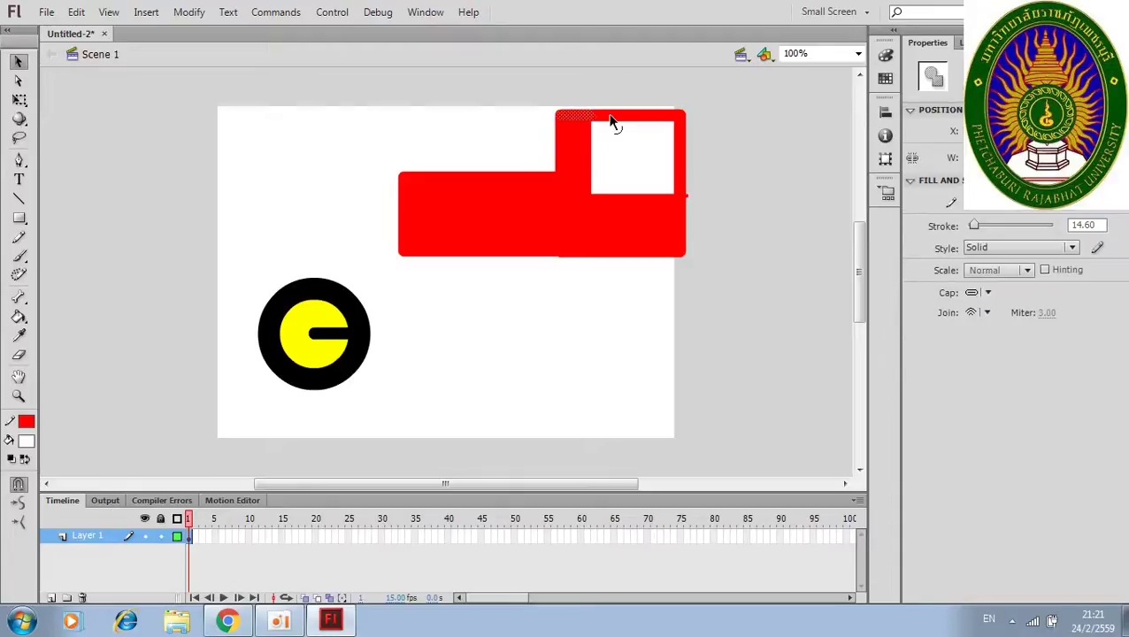
pyautogui.click(967, 202)
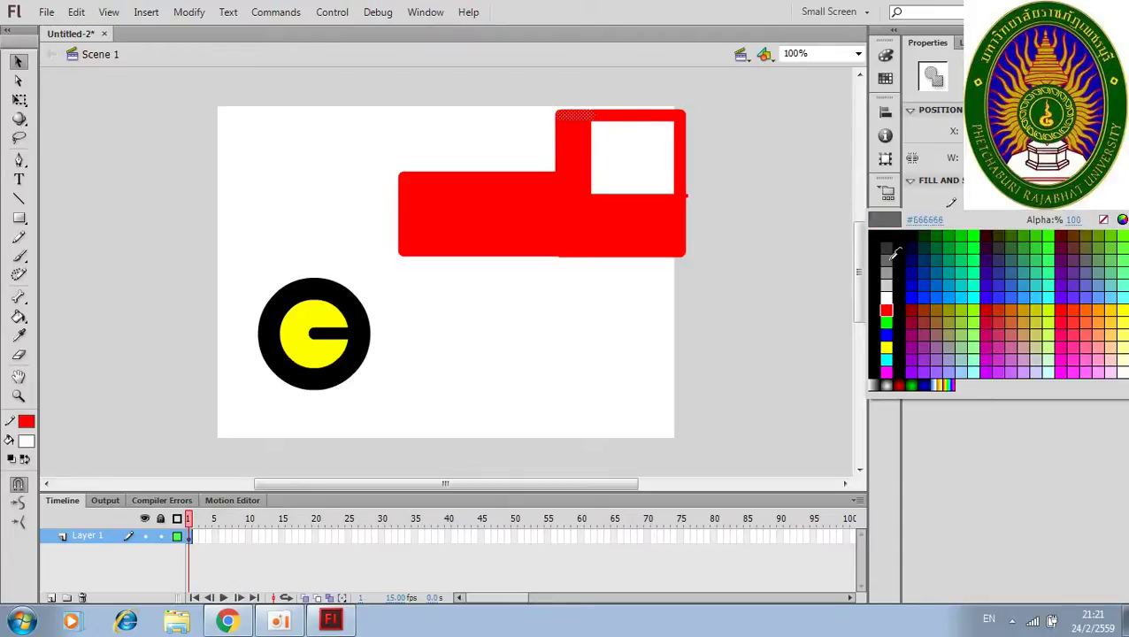
pyautogui.click(891, 306)
pyautogui.click(762, 292)
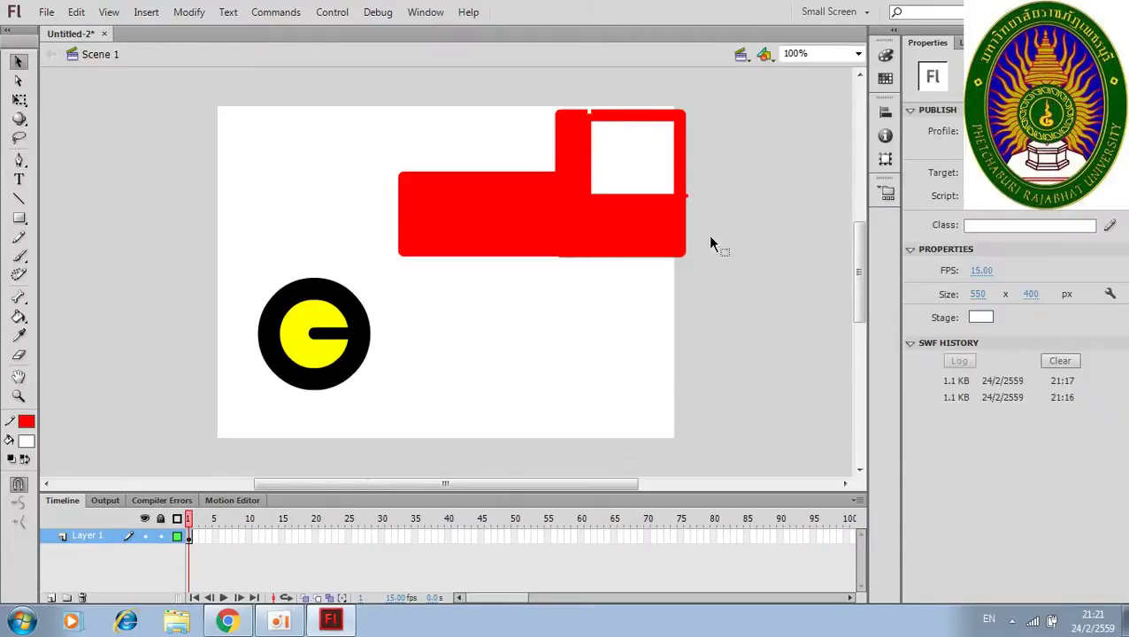
pyautogui.click(591, 117)
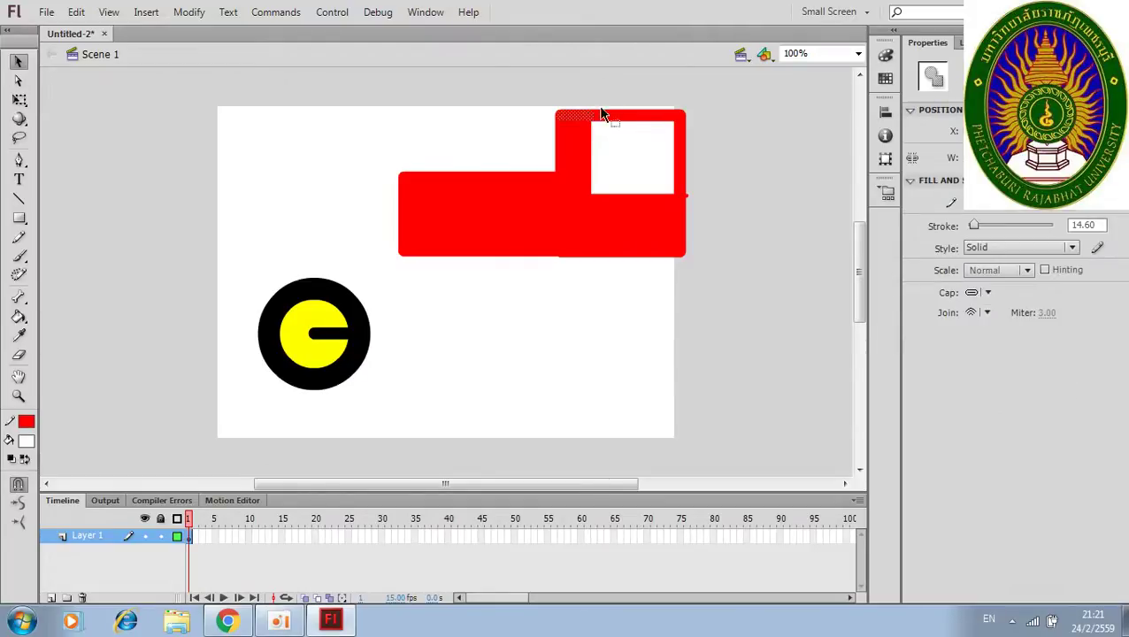
pyautogui.click(755, 177)
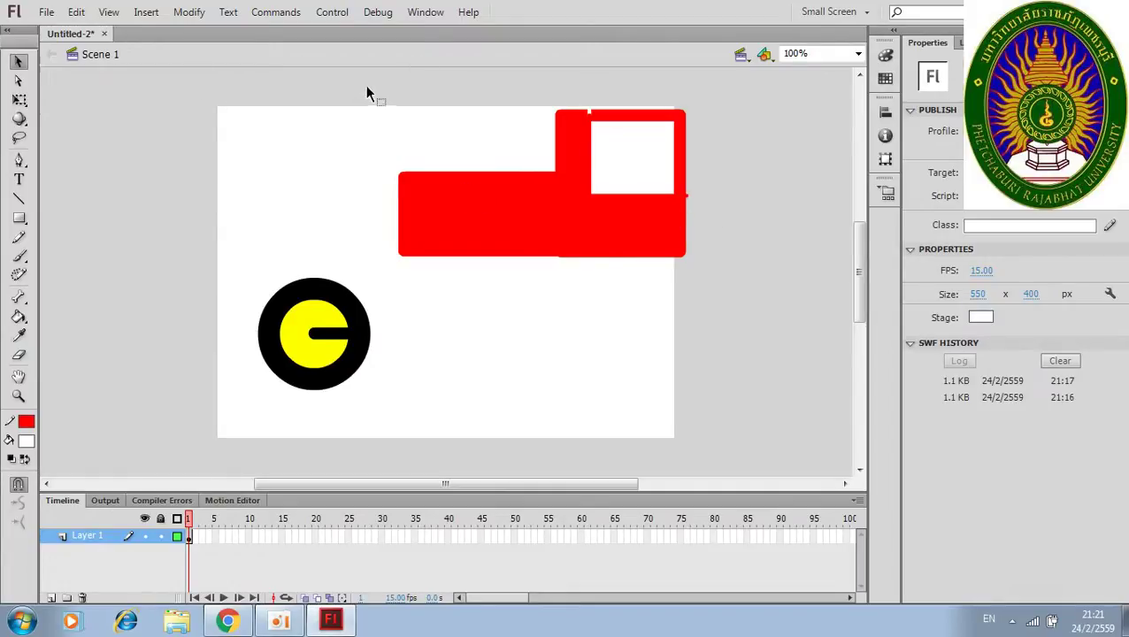
# Step: Convert the whole vehicle into a Movie Clip symbol named "aom" and move it left above the wheel, to about X 84, Y -7
pyautogui.moveTo(370, 68); pyautogui.dragTo(752, 309)
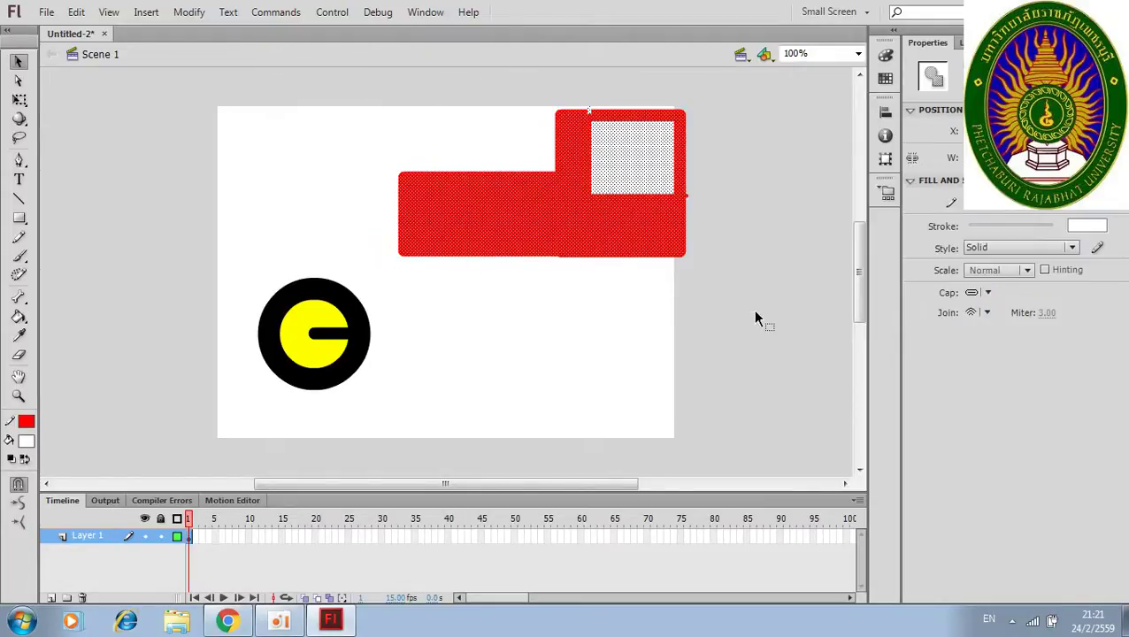
pyautogui.rightClick(609, 241)
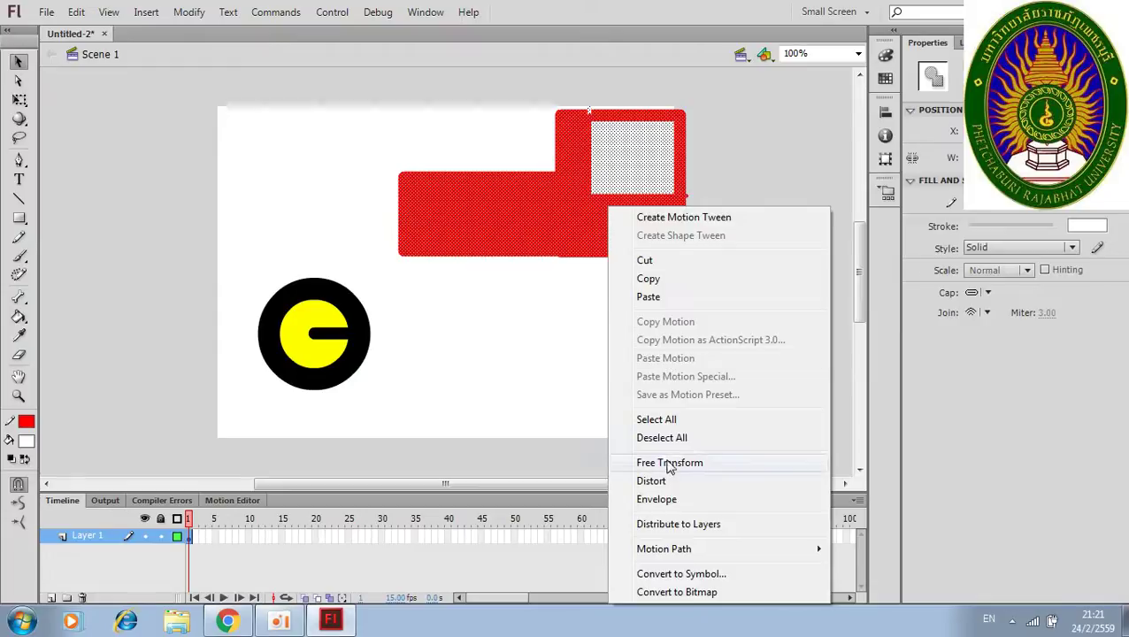
pyautogui.click(673, 573)
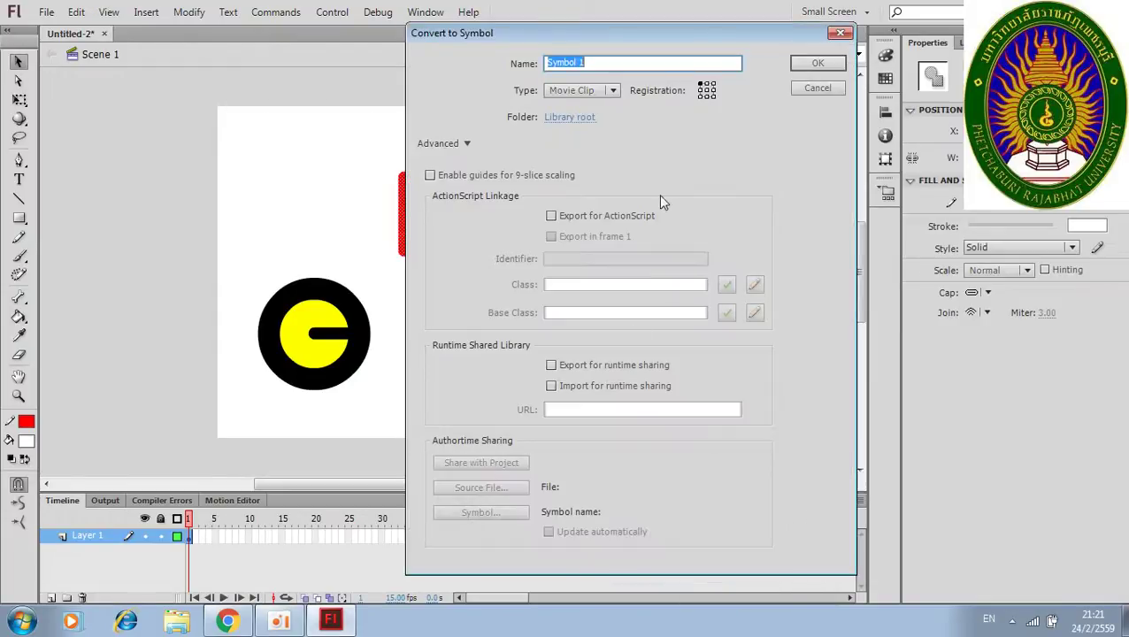
pyautogui.write('aom')
pyautogui.click(819, 63)
pyautogui.moveTo(561, 222); pyautogui.dragTo(455, 227)
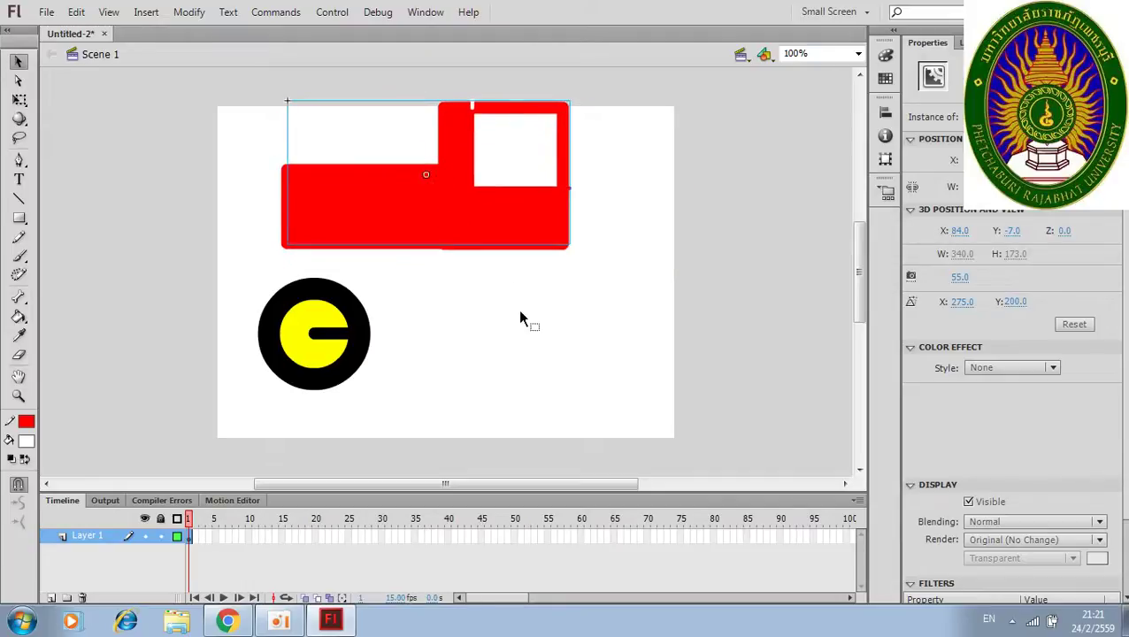
# Step: Scale the wheel instance beneath the vehicle down to about 66 wide by 71 high with Free Transform
pyautogui.click(522, 322)
pyautogui.click(323, 366)
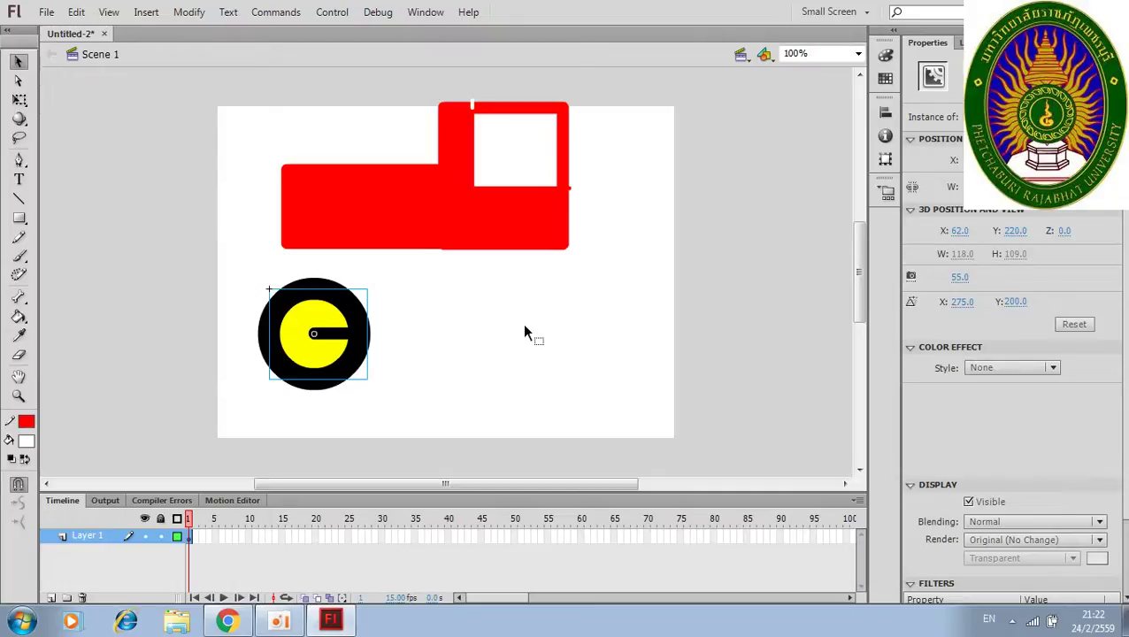
pyautogui.hotkey('ctrl', 'v')
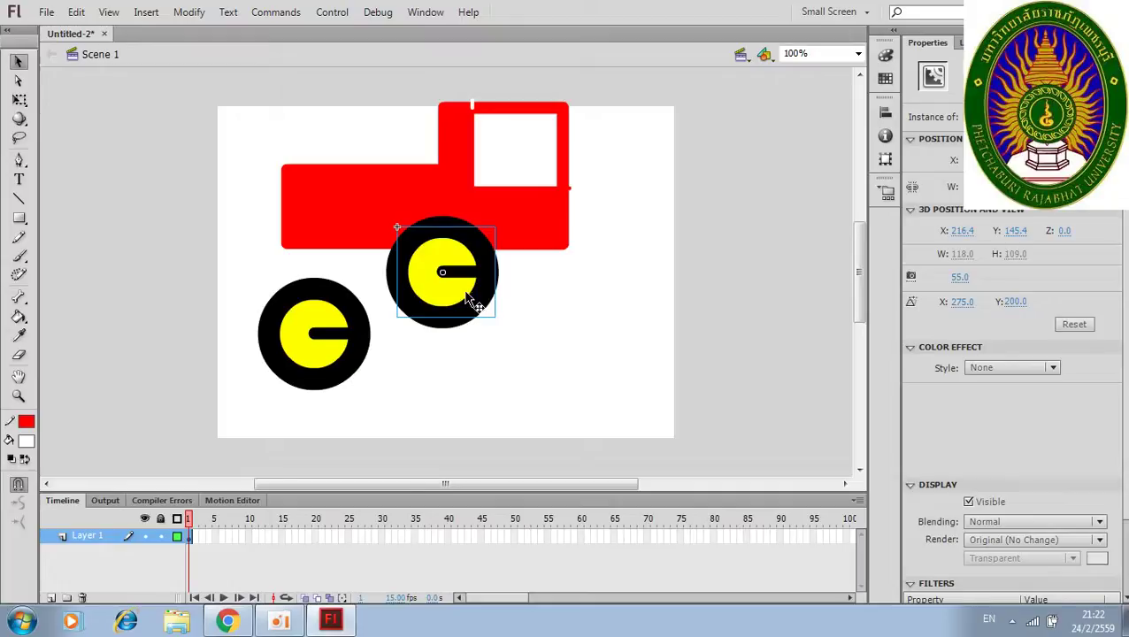
pyautogui.hotkey('ctrl', 'z')
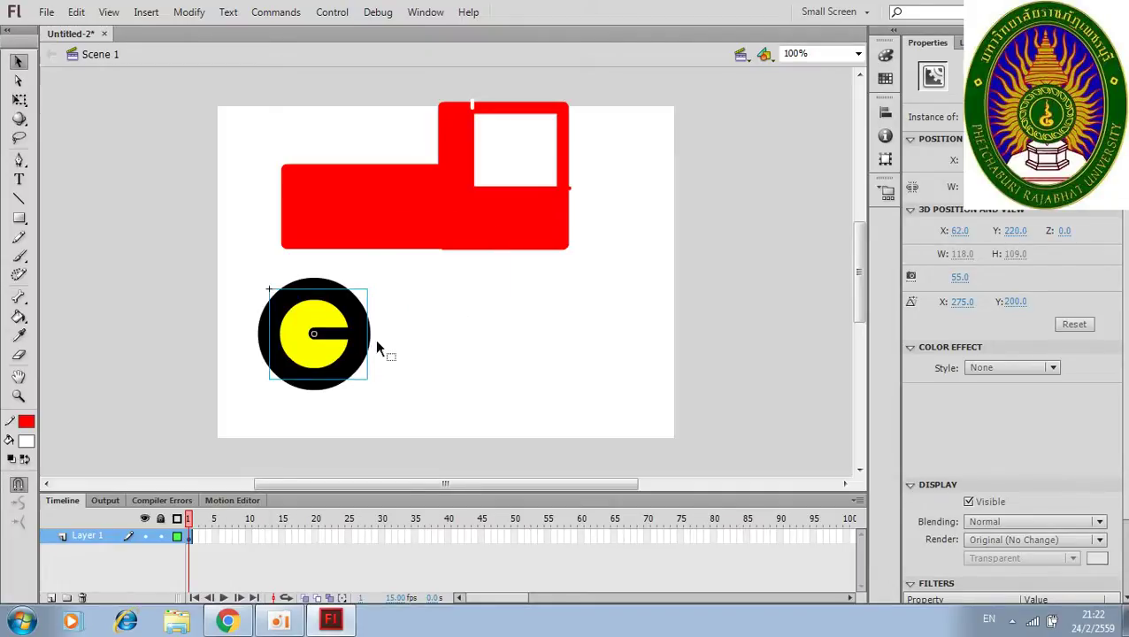
pyautogui.click(18, 99)
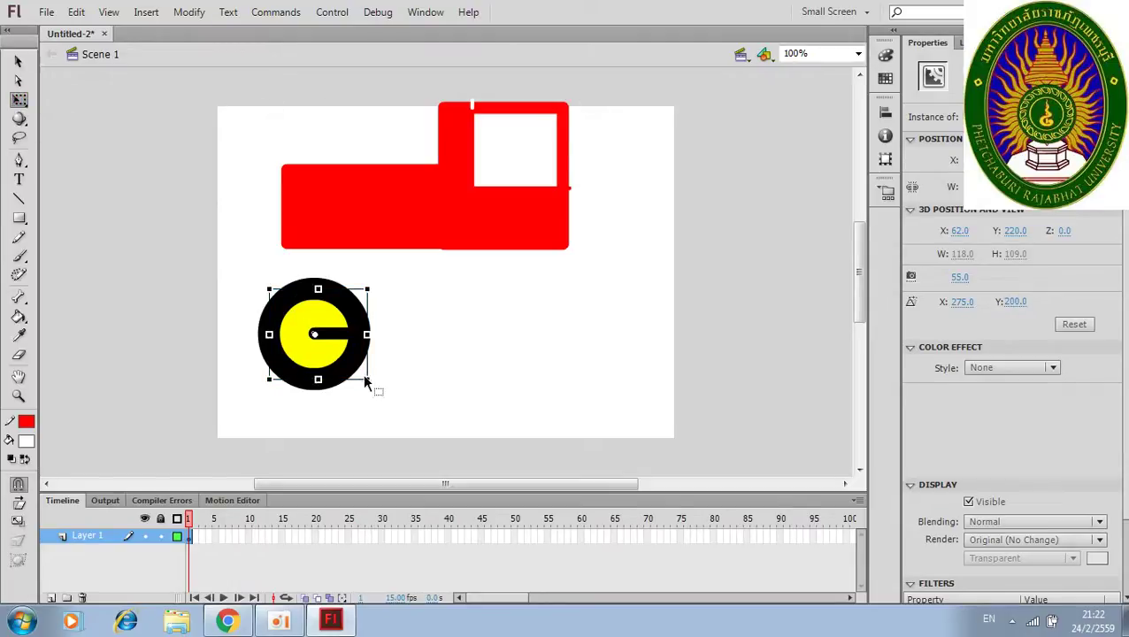
pyautogui.moveTo(365, 380); pyautogui.dragTo(344, 363)
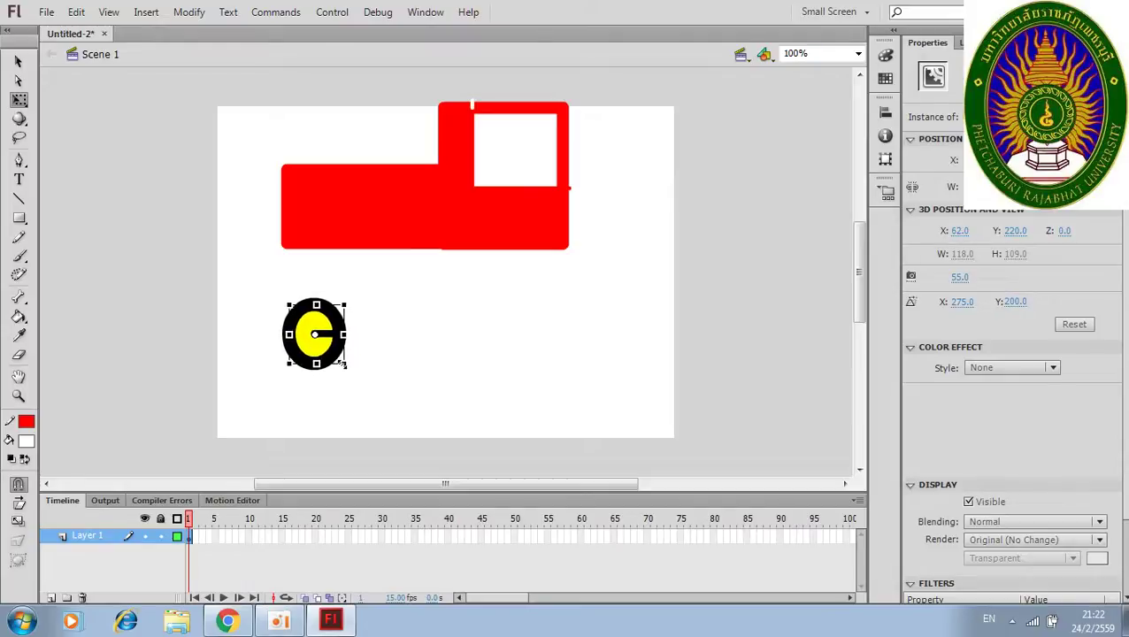
pyautogui.click(18, 63)
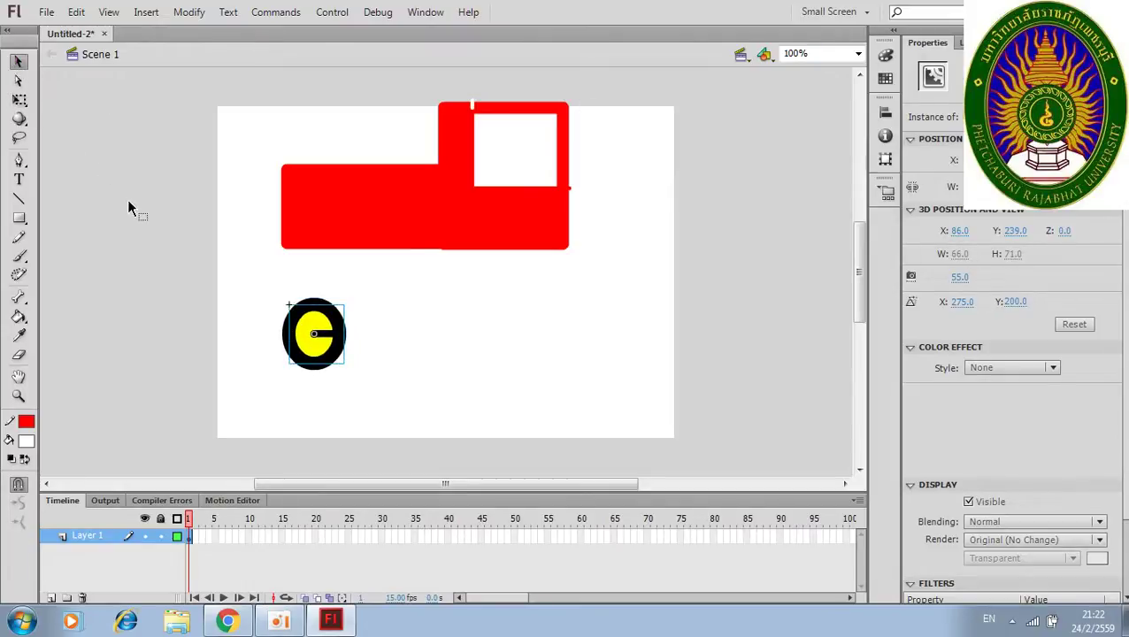
pyautogui.hotkey('ctrl', 'v')
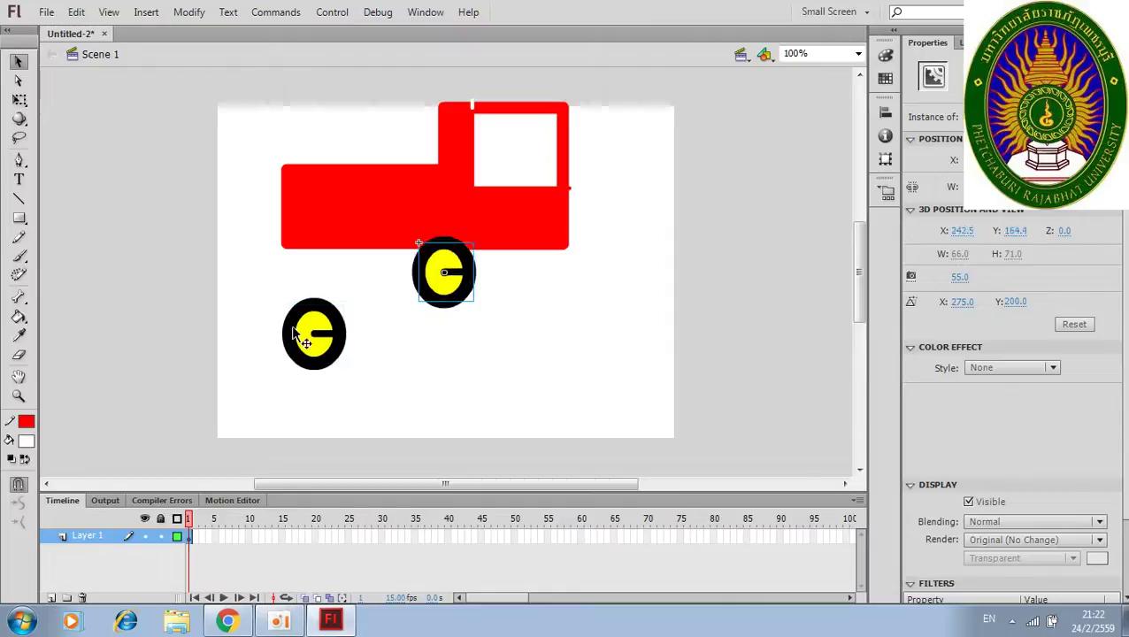
pyautogui.moveTo(316, 334); pyautogui.dragTo(524, 303)
pyautogui.moveTo(550, 256); pyautogui.dragTo(555, 274)
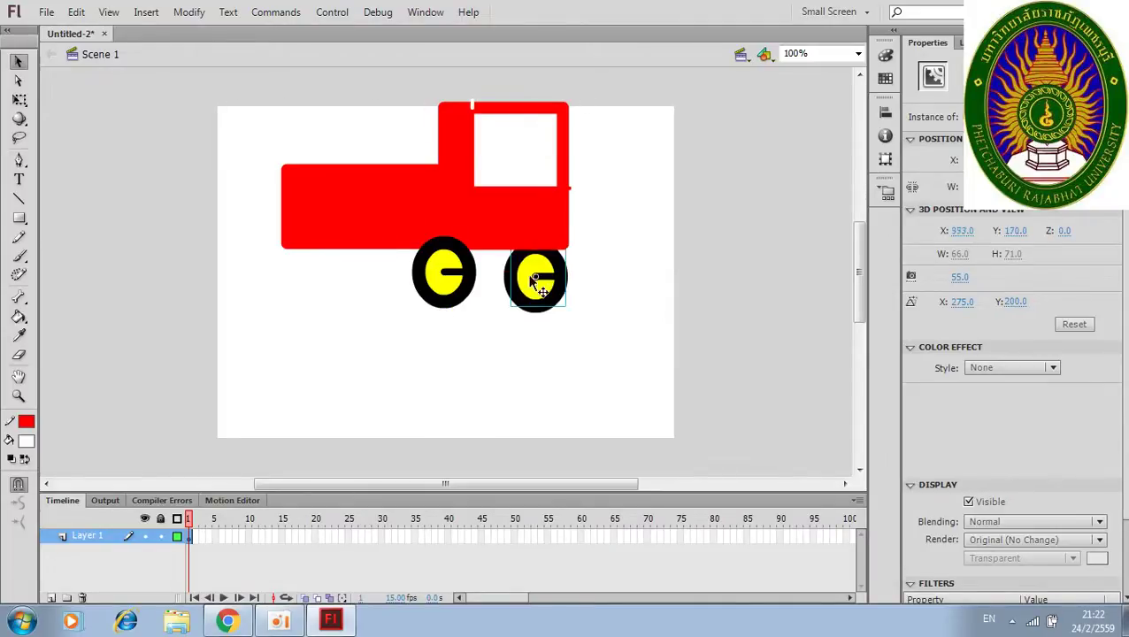
pyautogui.moveTo(459, 282); pyautogui.dragTo(330, 257)
pyautogui.moveTo(535, 292); pyautogui.dragTo(397, 324)
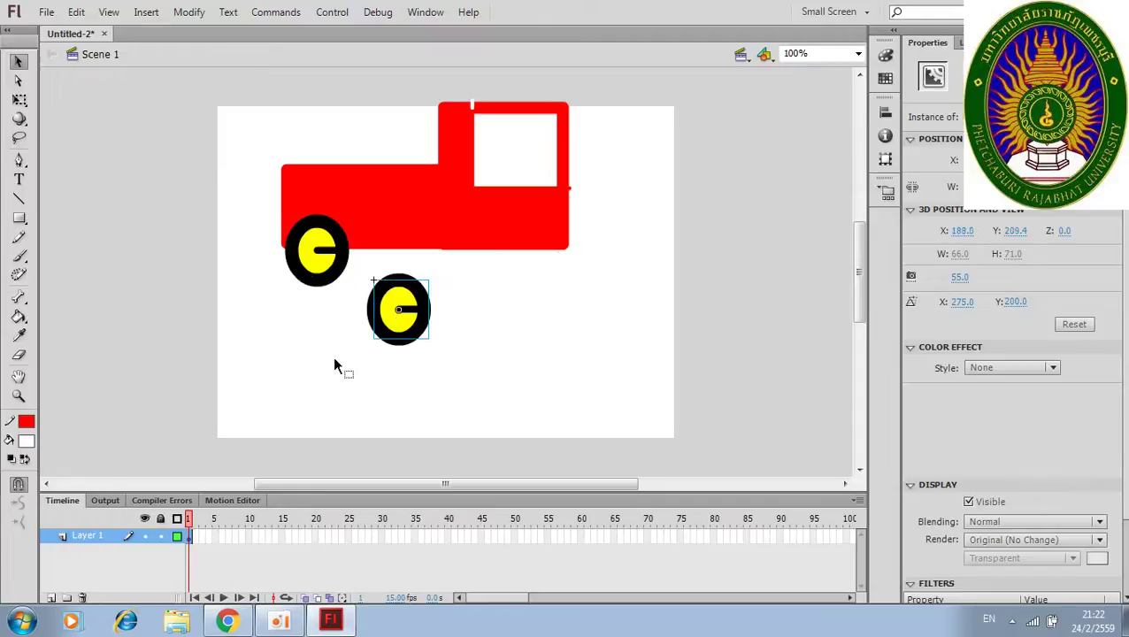
pyautogui.hotkey('ctrl', 'z')
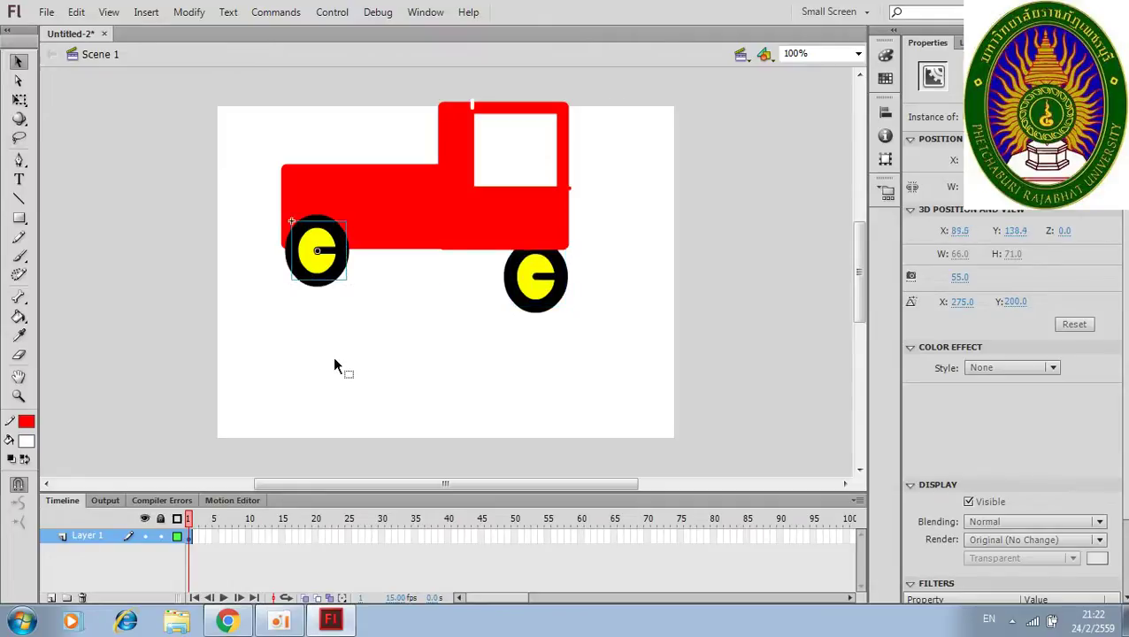
pyautogui.hotkey('ctrl', 'z')
pyautogui.hotkey('ctrl', 'z')
pyautogui.hotkey('ctrl', 'z')
pyautogui.hotkey('ctrl', 'z')
pyautogui.hotkey('ctrl', 'z')
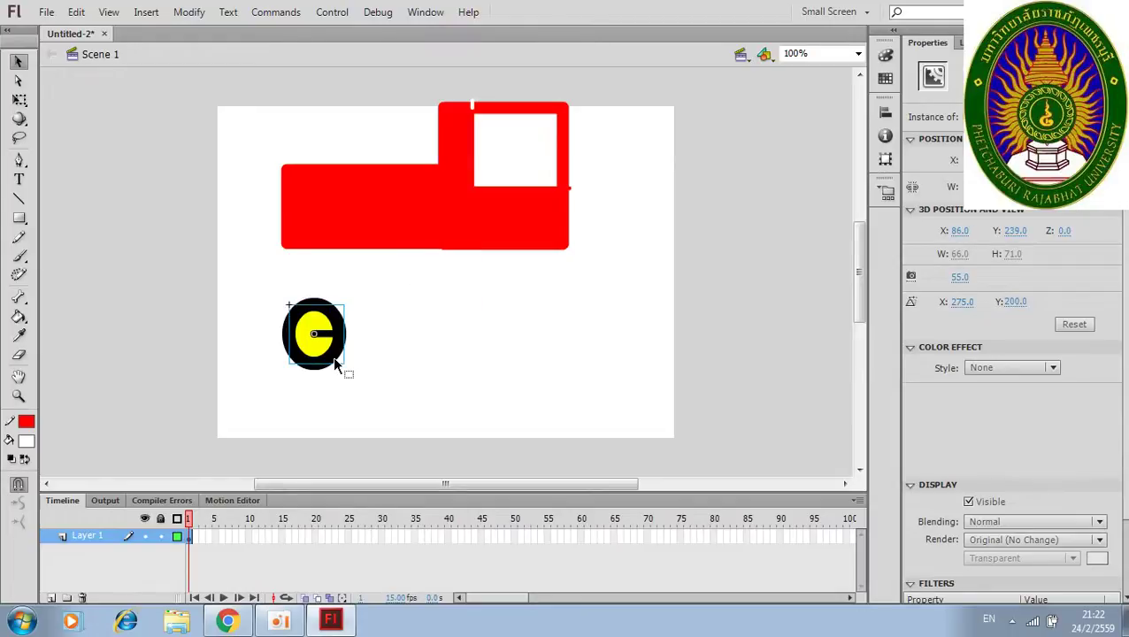
# Step: Add copies of the reduced wheel and place two of them on the lower edge of the vehicle body
pyautogui.hotkey('ctrl', 'y')
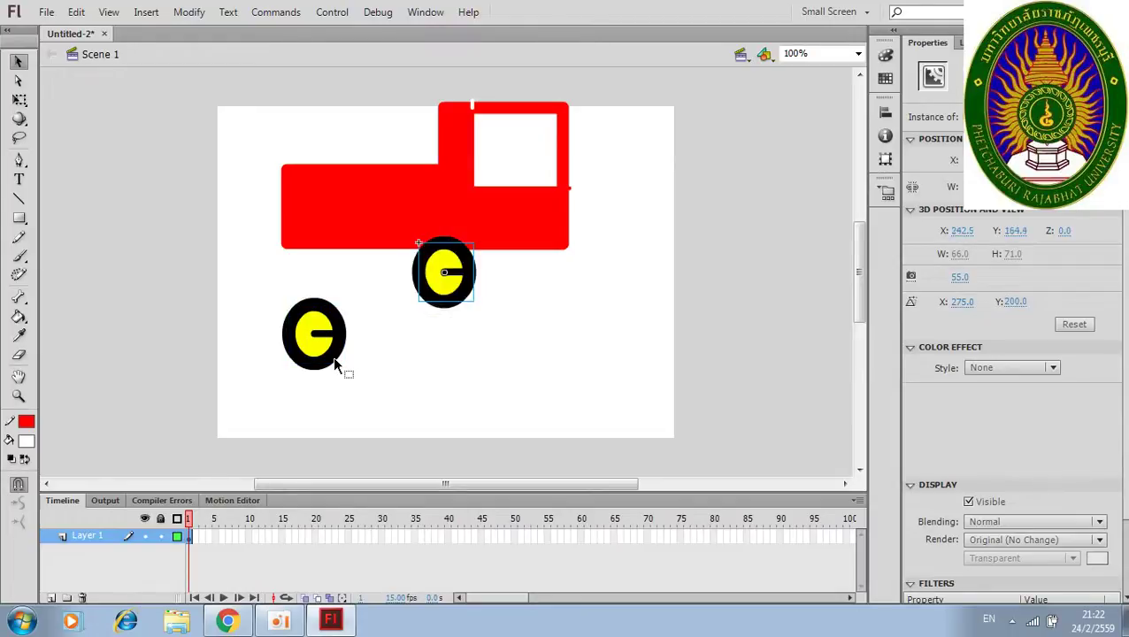
pyautogui.click(444, 377)
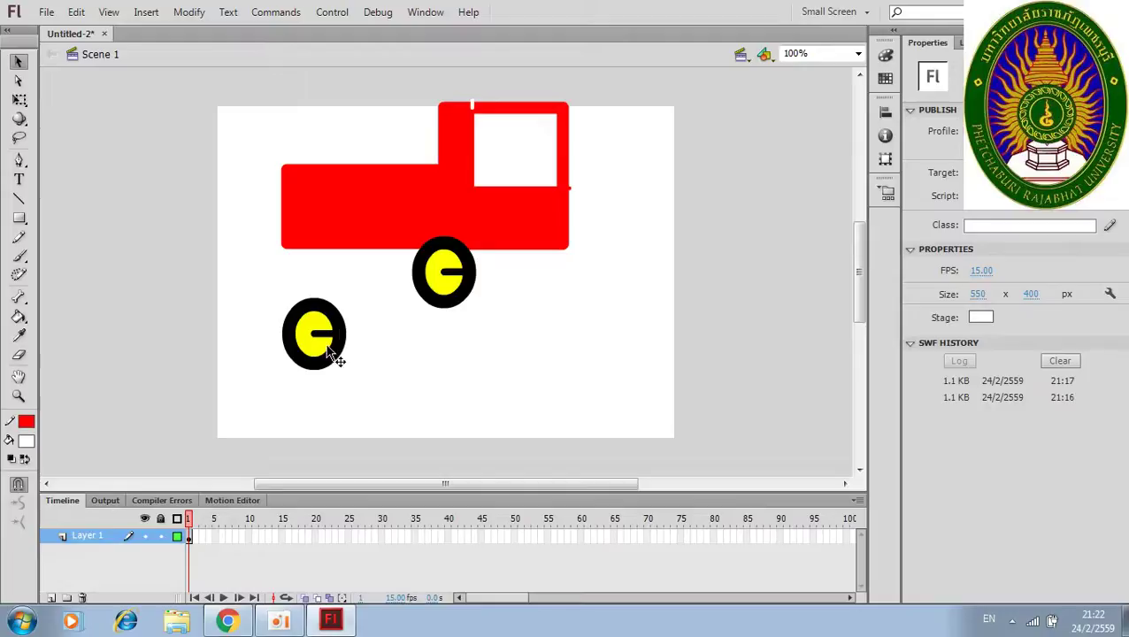
pyautogui.click(456, 295)
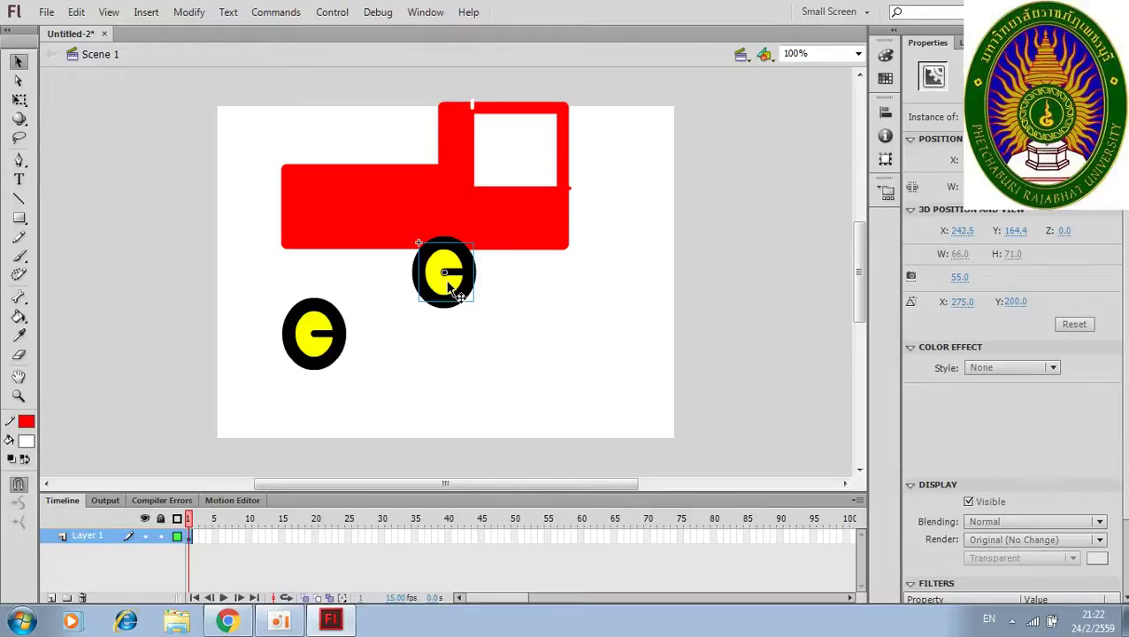
pyautogui.click(429, 371)
pyautogui.moveTo(443, 287); pyautogui.dragTo(483, 328)
pyautogui.moveTo(454, 284); pyautogui.dragTo(318, 257)
pyautogui.moveTo(443, 262); pyautogui.dragTo(551, 382)
pyautogui.moveTo(444, 271); pyautogui.dragTo(407, 442)
pyautogui.moveTo(491, 323); pyautogui.dragTo(465, 263)
# Step: Delete the three spare wheels lying below the vehicle
pyautogui.click(336, 347)
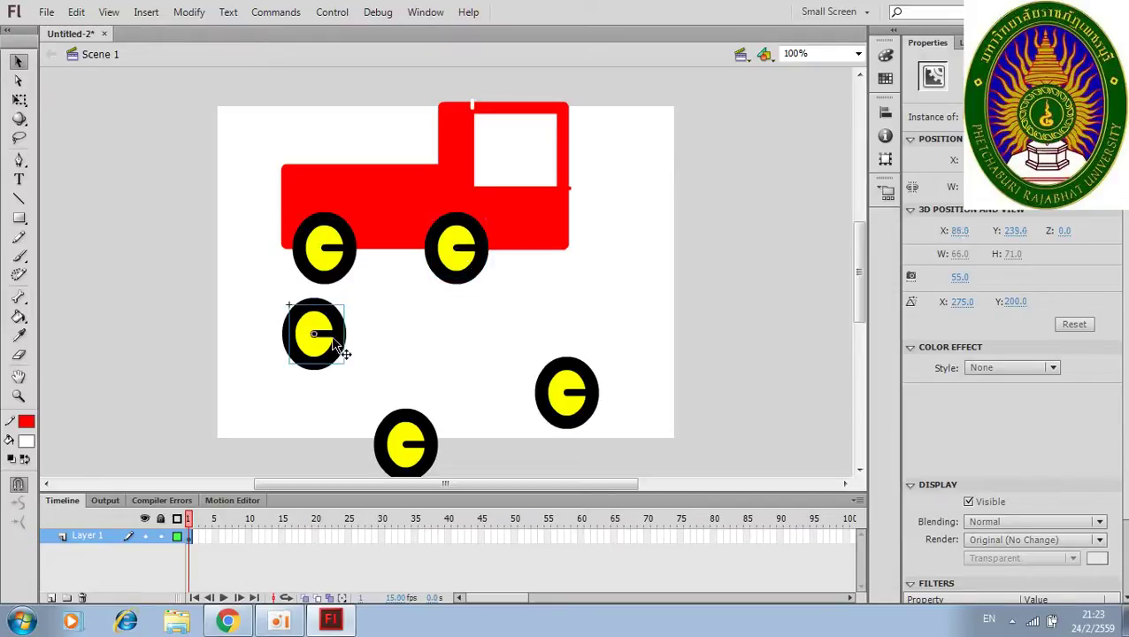
pyautogui.press('Delete')
pyautogui.click(414, 449)
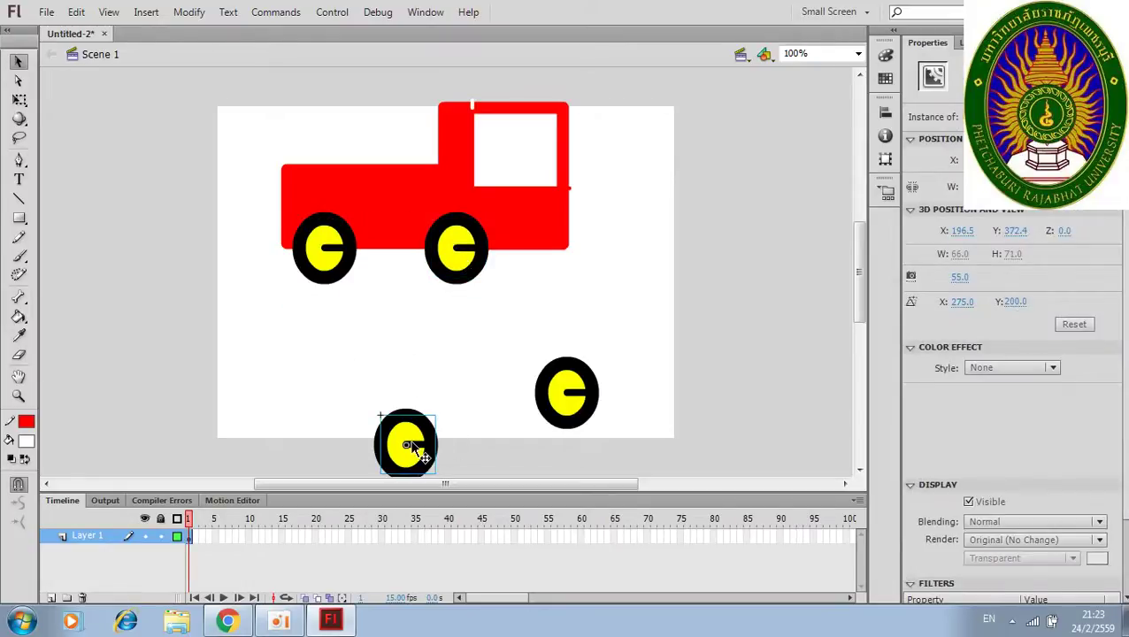
pyautogui.press('Delete')
pyautogui.click(565, 423)
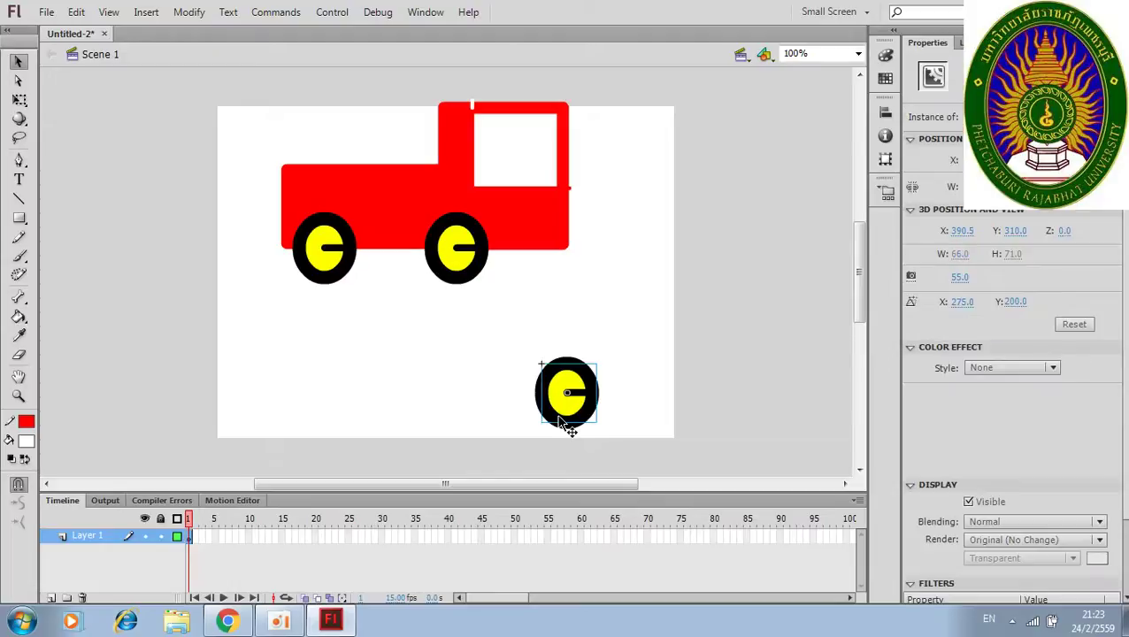
pyautogui.press('Delete')
# Step: Align the two wheels under the vehicle, at about X 307.5 below the cab and X 126.6 below the hood, both at Y 135.4
pyautogui.moveTo(461, 283); pyautogui.dragTo(503, 276)
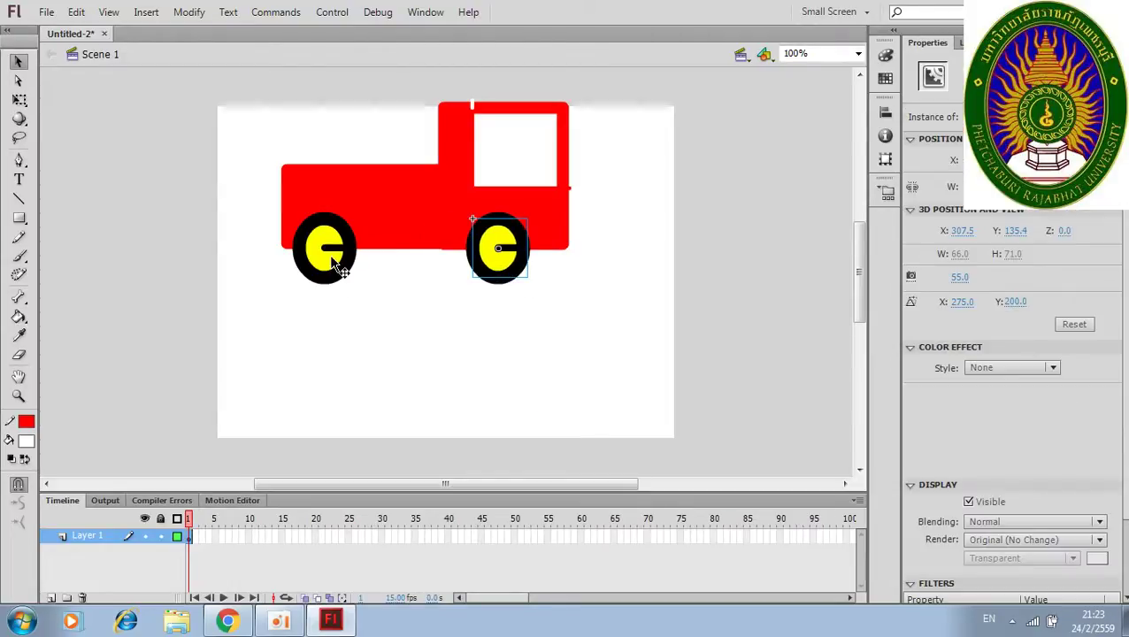
pyautogui.moveTo(336, 266); pyautogui.dragTo(364, 265)
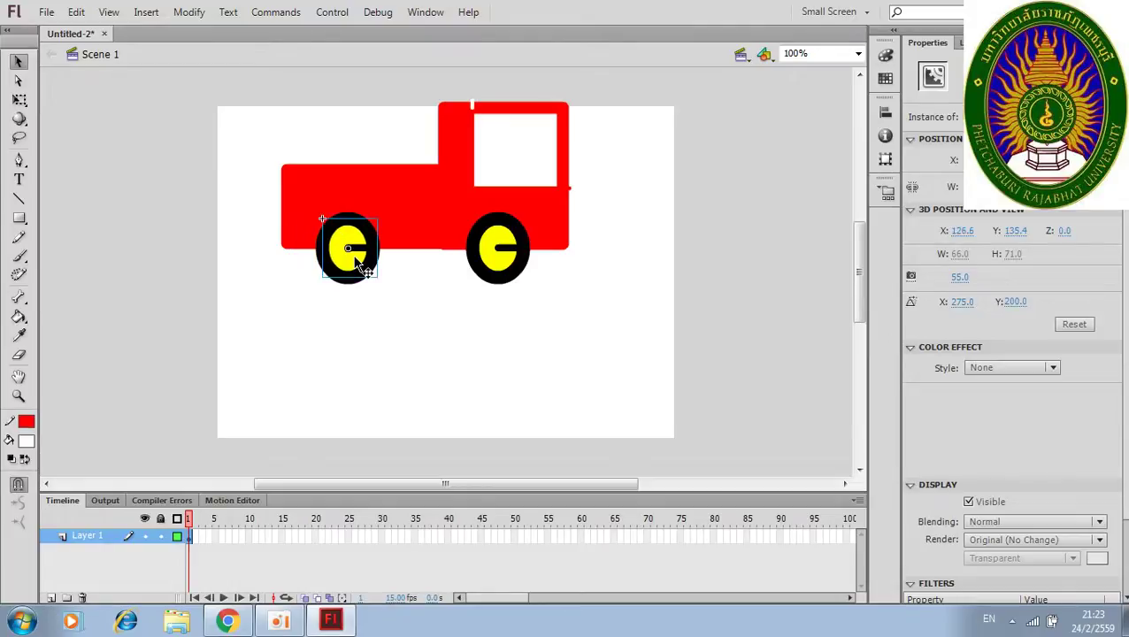
pyautogui.scroll(1, 865, 305)
pyautogui.moveTo(864, 305); pyautogui.dragTo(864, 297)
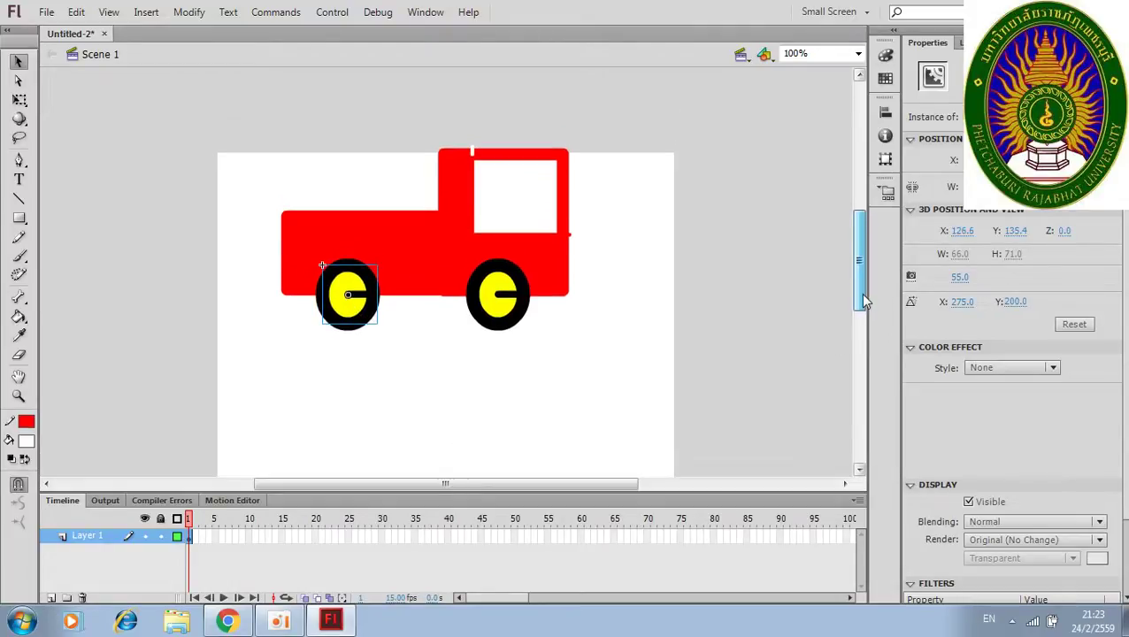
pyautogui.click(318, 402)
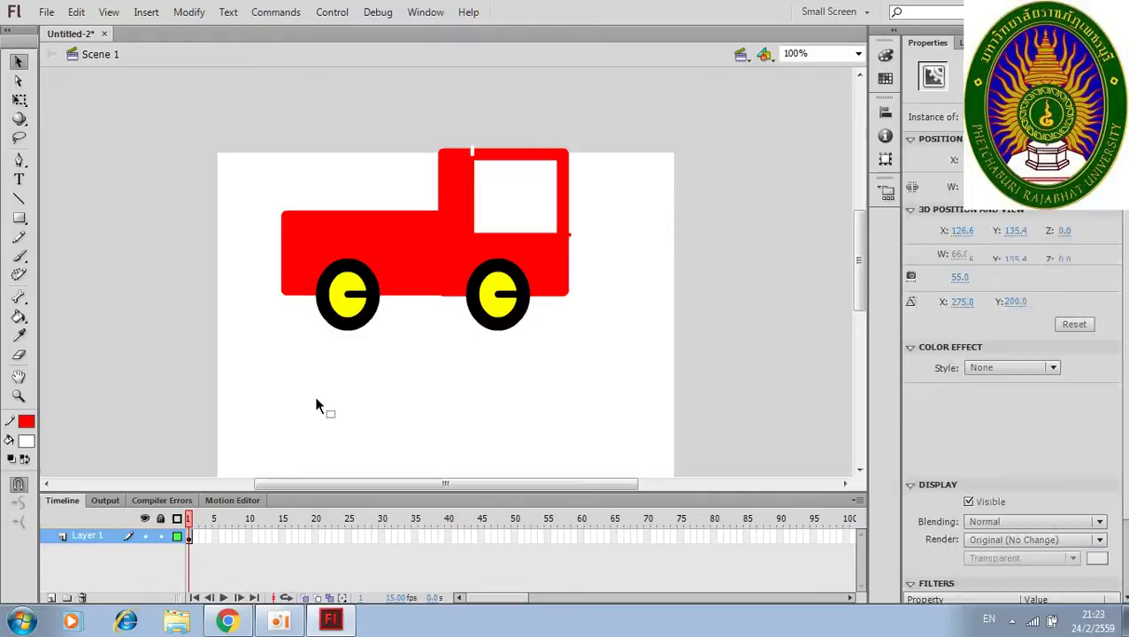
# Step: Select the vehicle body and both wheels together and convert them into one Movie Clip symbol named "aom13"
pyautogui.click(420, 244)
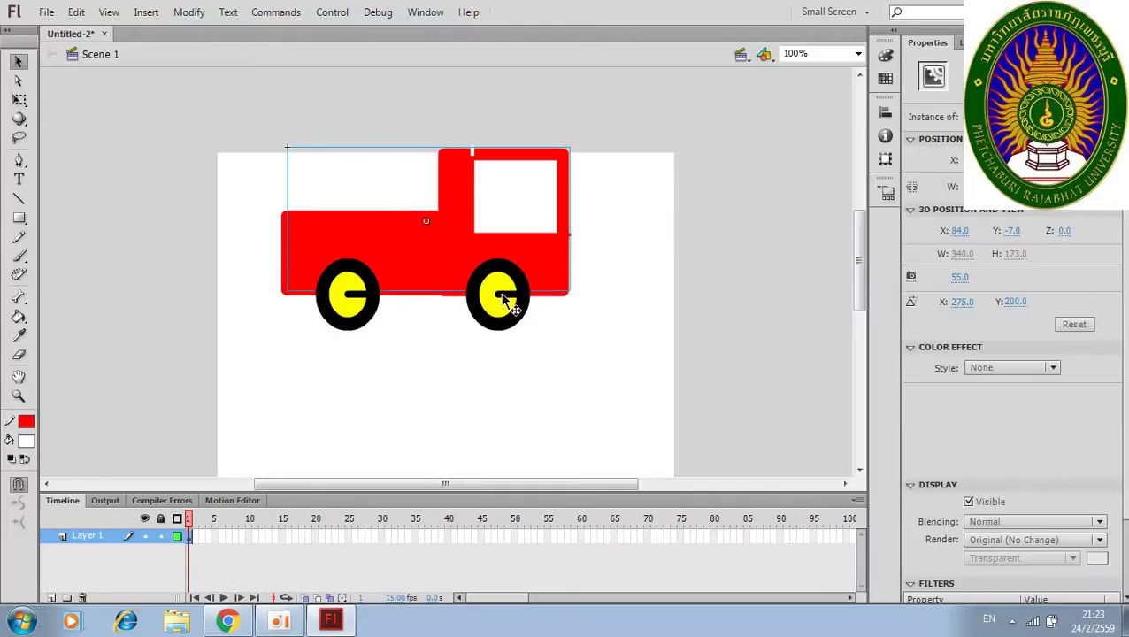
pyautogui.click(518, 317)
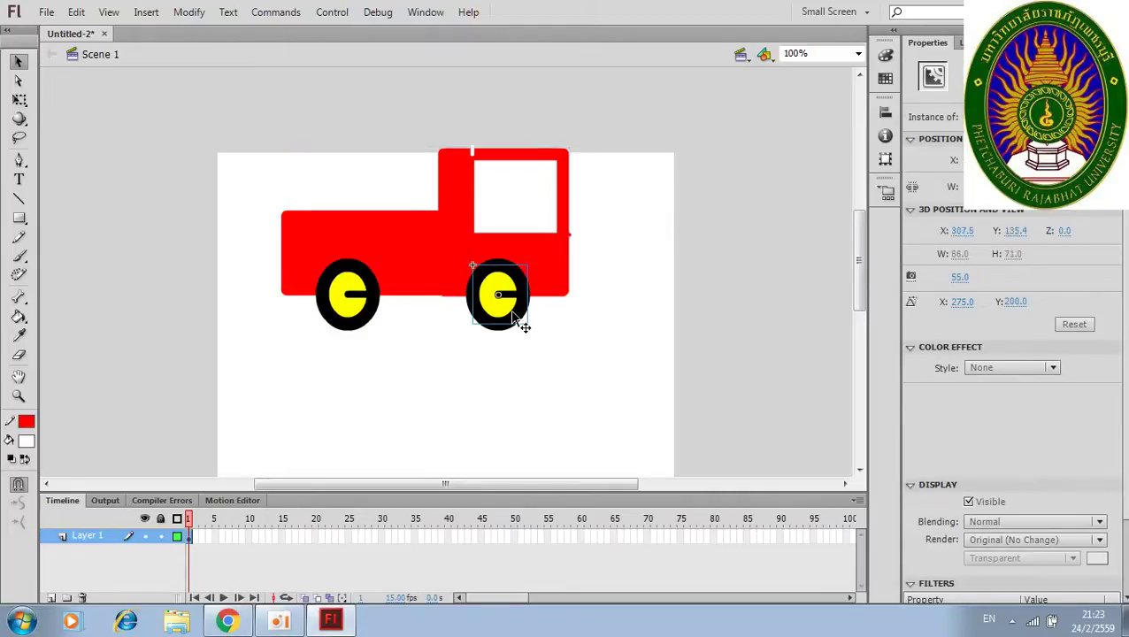
pyautogui.click(372, 308)
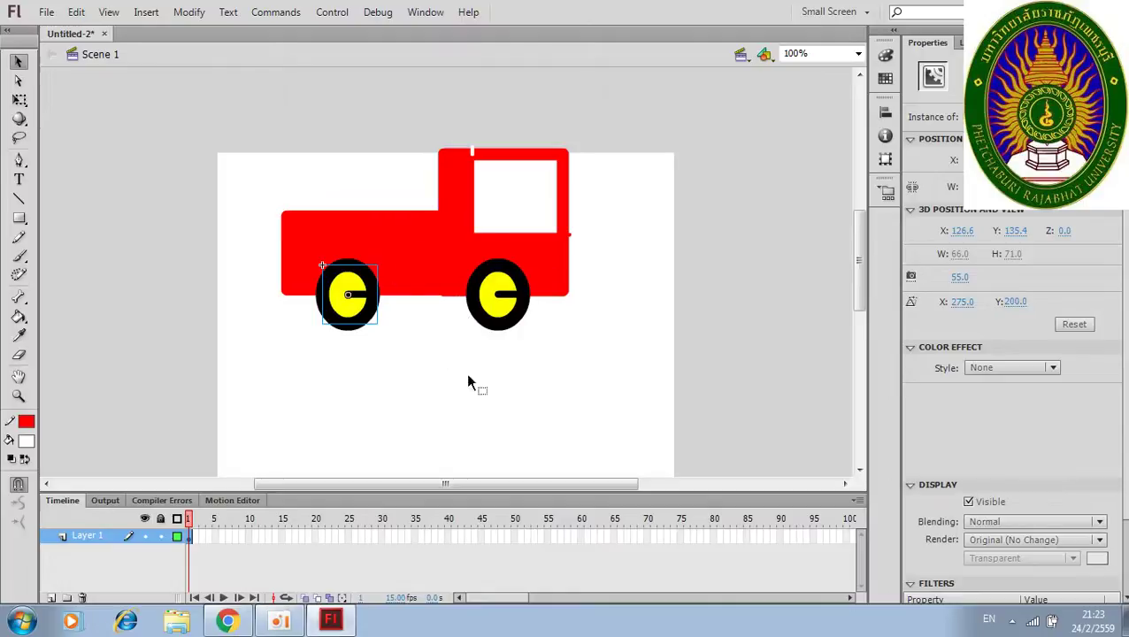
pyautogui.moveTo(222, 143); pyautogui.dragTo(630, 401)
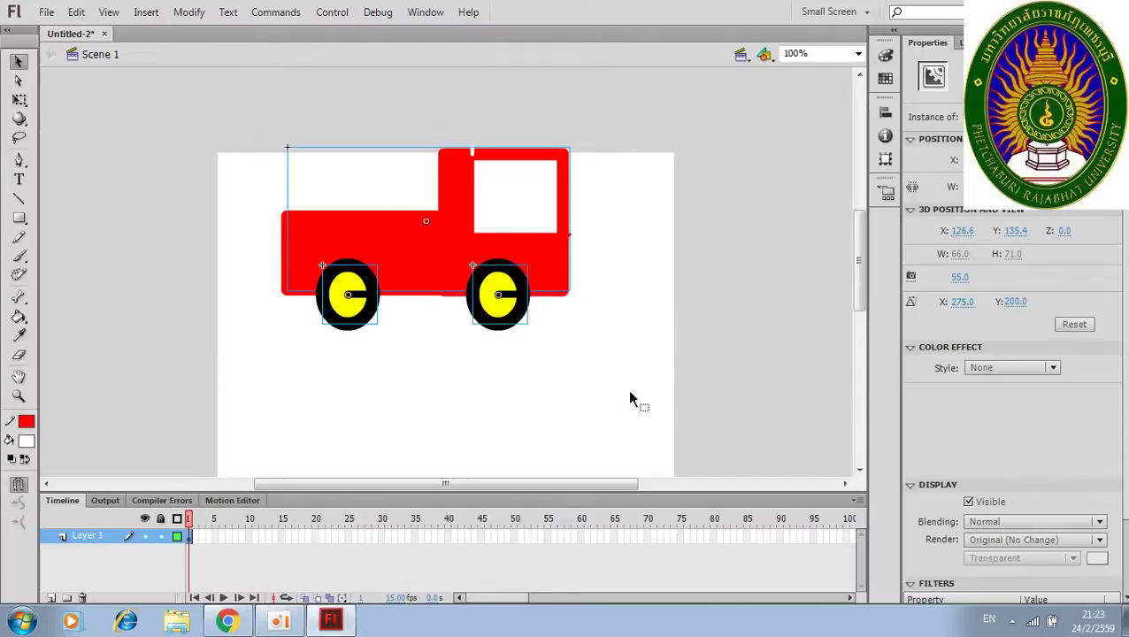
pyautogui.rightClick(407, 228)
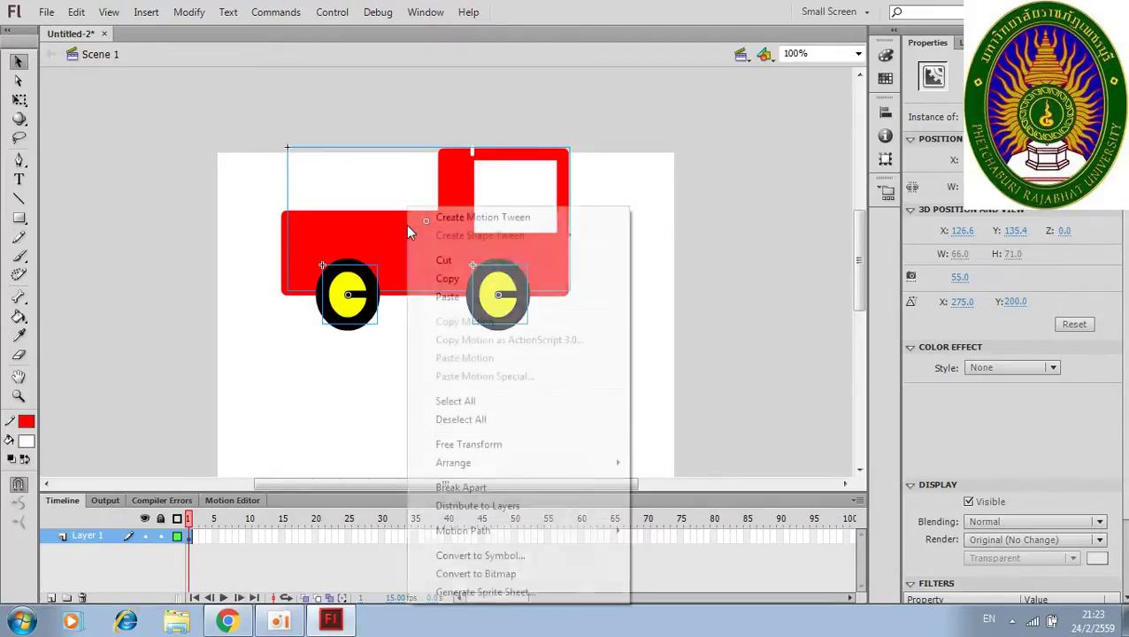
pyautogui.click(479, 556)
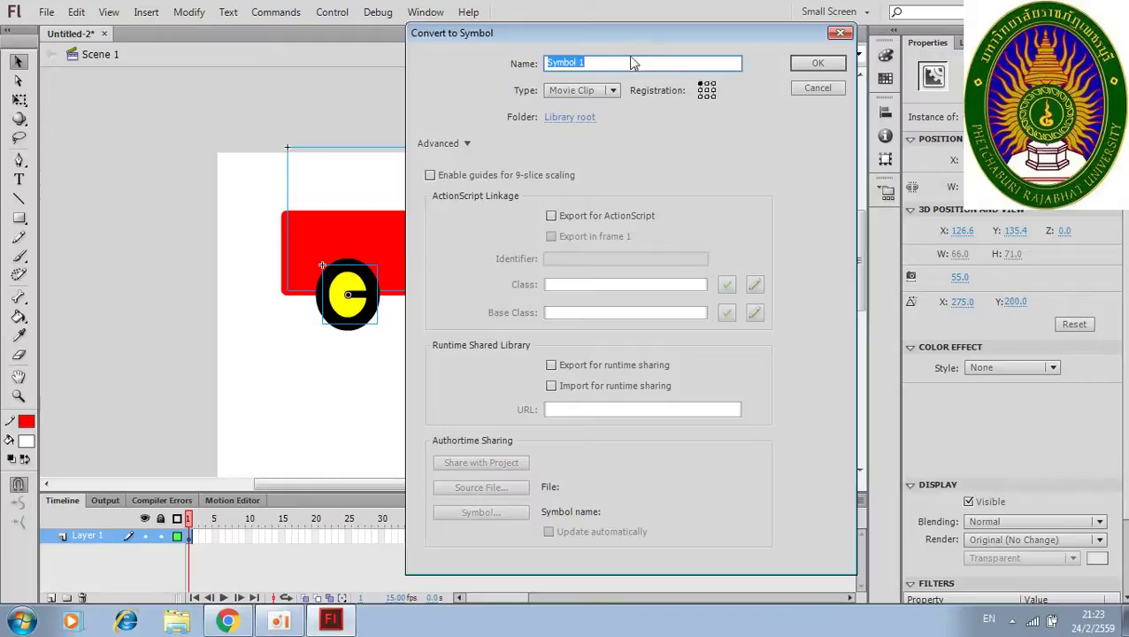
pyautogui.write('aom13')
pyautogui.click(814, 66)
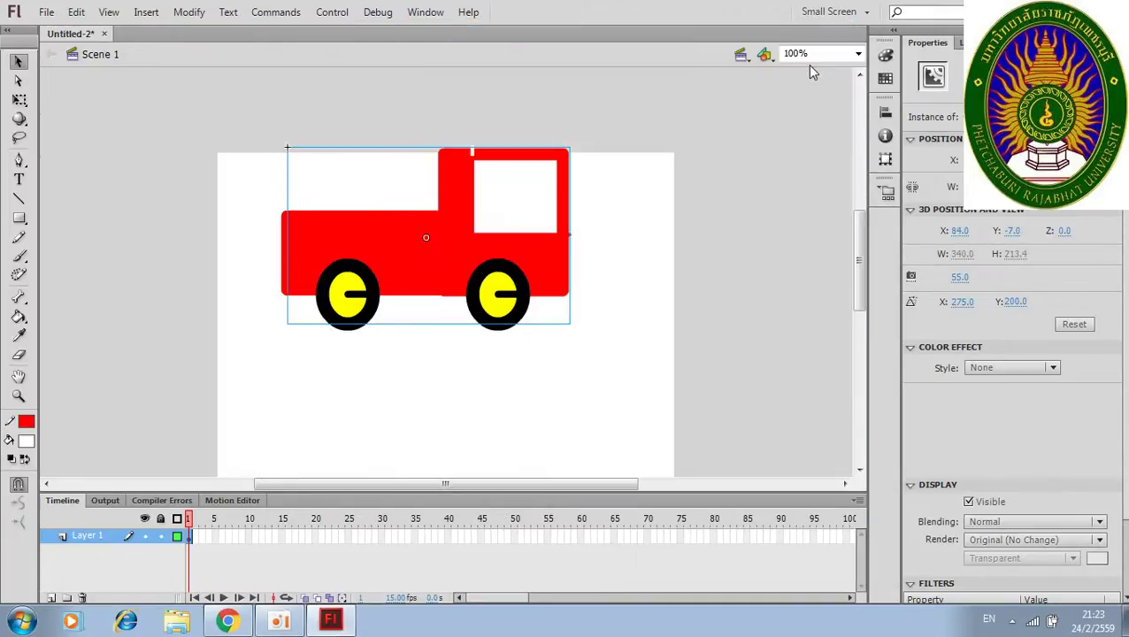
# Step: Move the combined vehicle down onto the stage, to about X 77, Y 80
pyautogui.moveTo(462, 220); pyautogui.dragTo(457, 292)
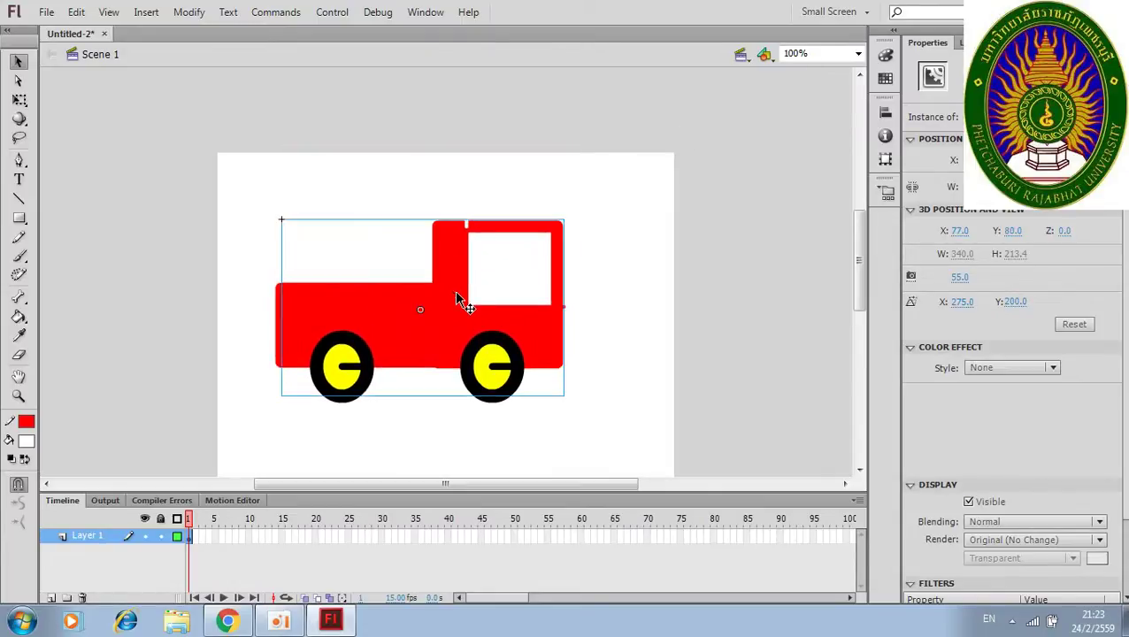
pyautogui.moveTo(862, 255); pyautogui.dragTo(863, 280)
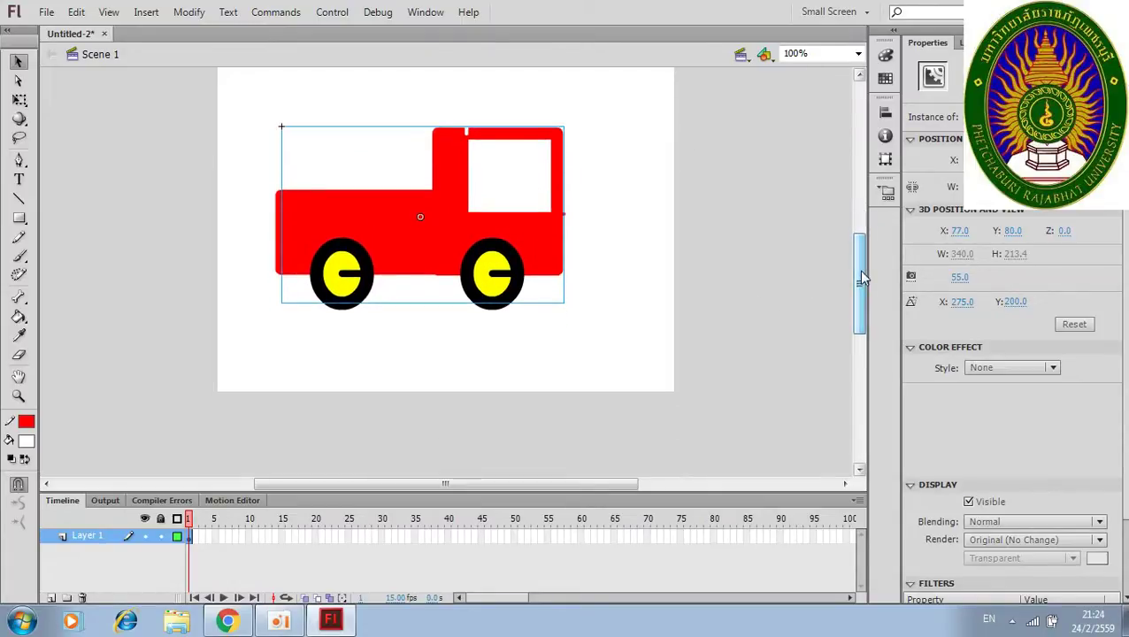
pyautogui.scroll(2, 413, 248)
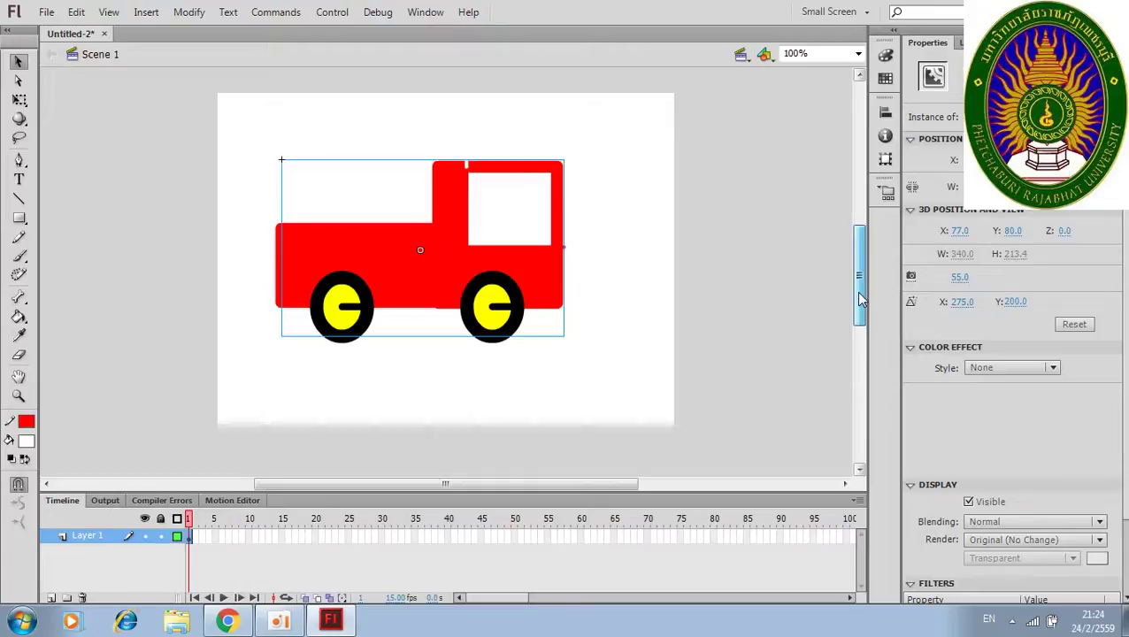
# Step: Scale the vehicle down to about 110 by 69 and place it at the stage's left edge, at about X 3, Y 242
pyautogui.click(19, 99)
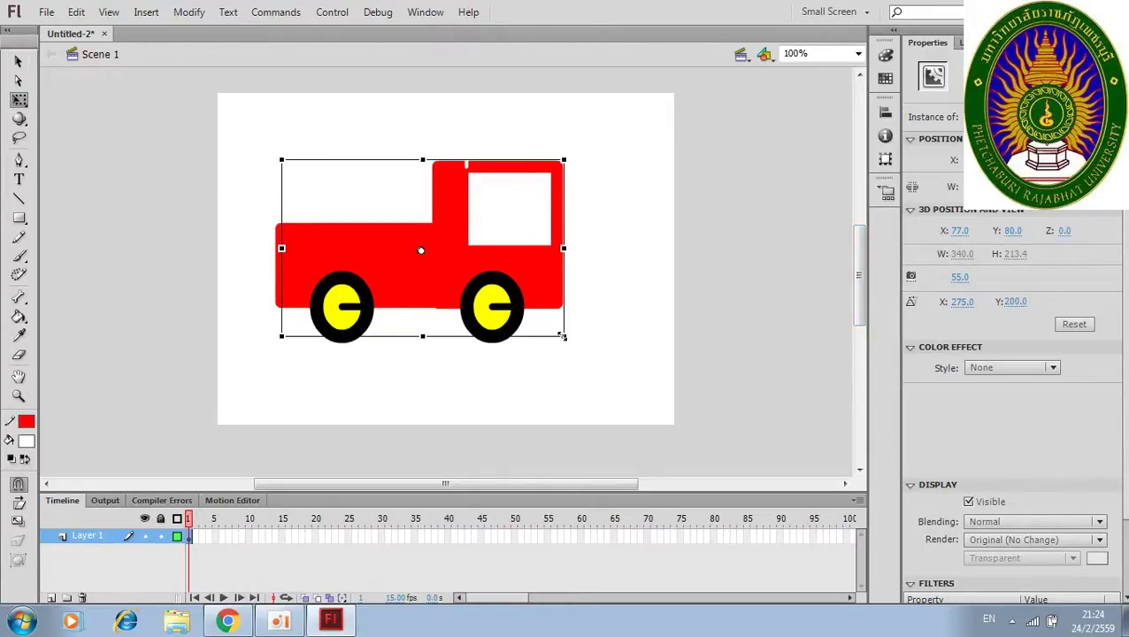
pyautogui.moveTo(562, 335); pyautogui.dragTo(507, 278)
pyautogui.click(17, 60)
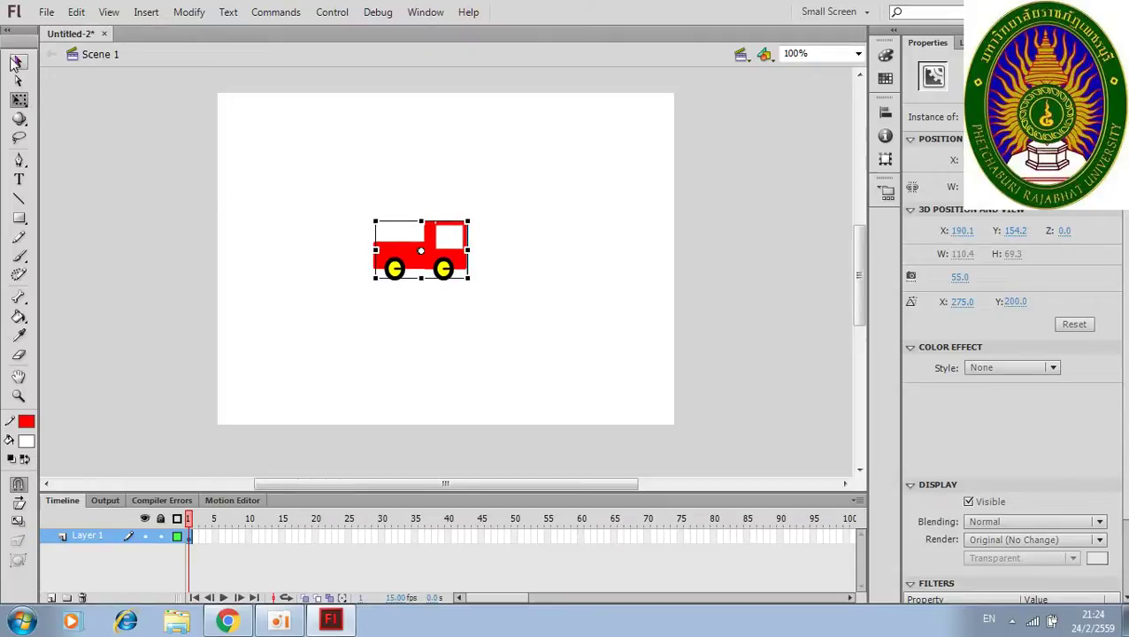
pyautogui.moveTo(444, 267); pyautogui.dragTo(285, 341)
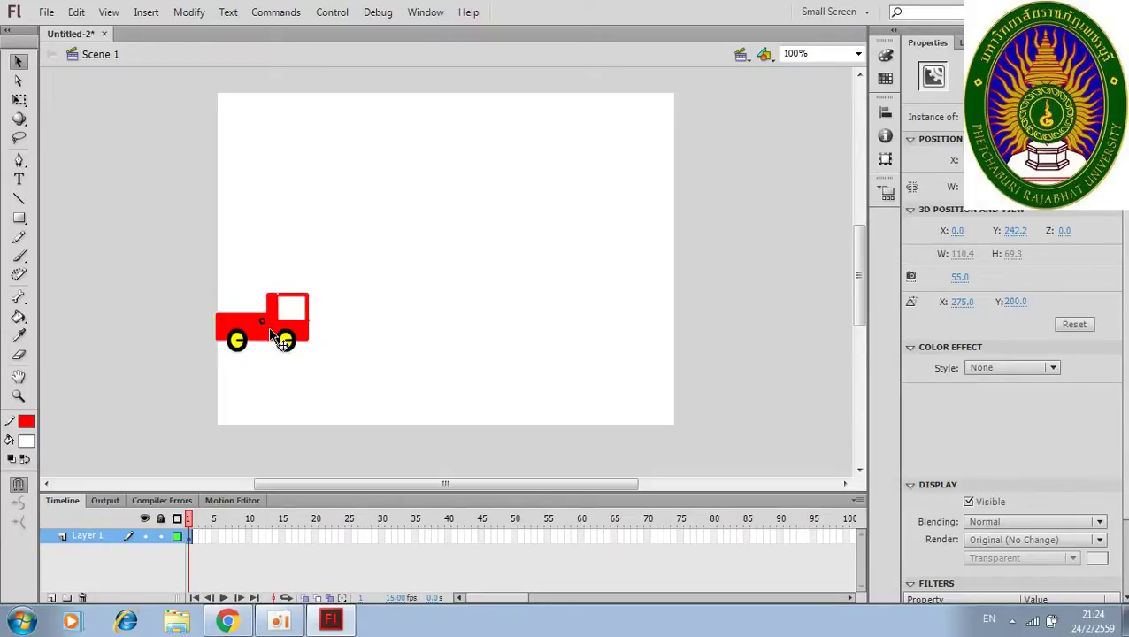
pyautogui.moveTo(270, 332)
pyautogui.mouseDown()
pyautogui.moveTo(734, 330)
pyautogui.moveTo(256, 327)
pyautogui.moveTo(271, 329)
pyautogui.mouseUp()
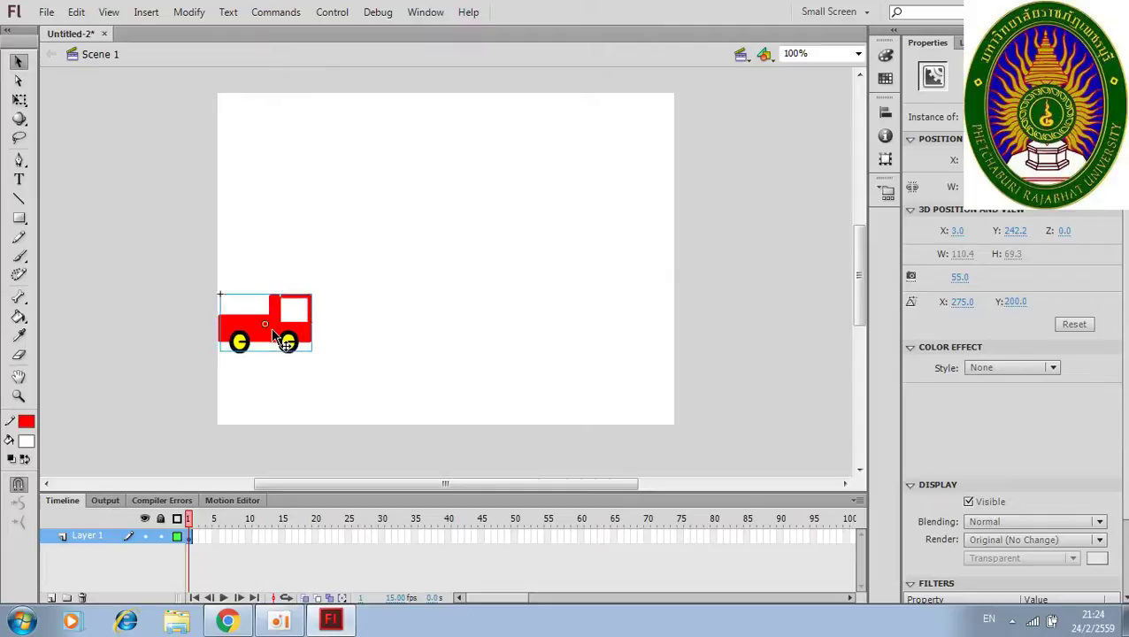
# Step: Extend the vehicle's layer on the main timeline by inserting frames up to frame 40
pyautogui.click(273, 389)
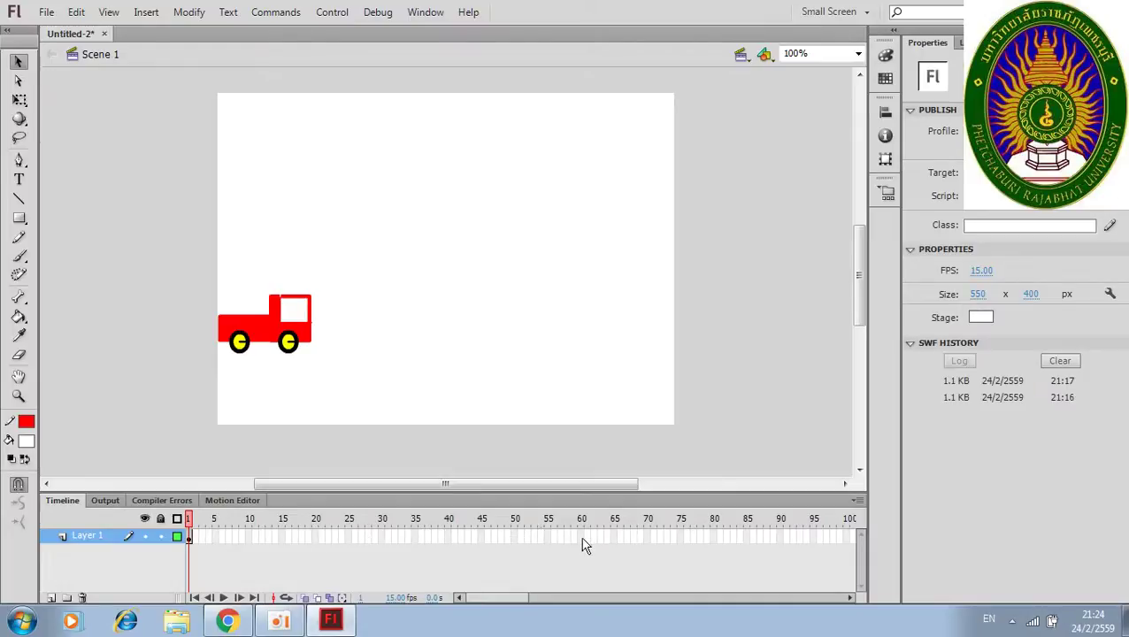
pyautogui.rightClick(450, 539)
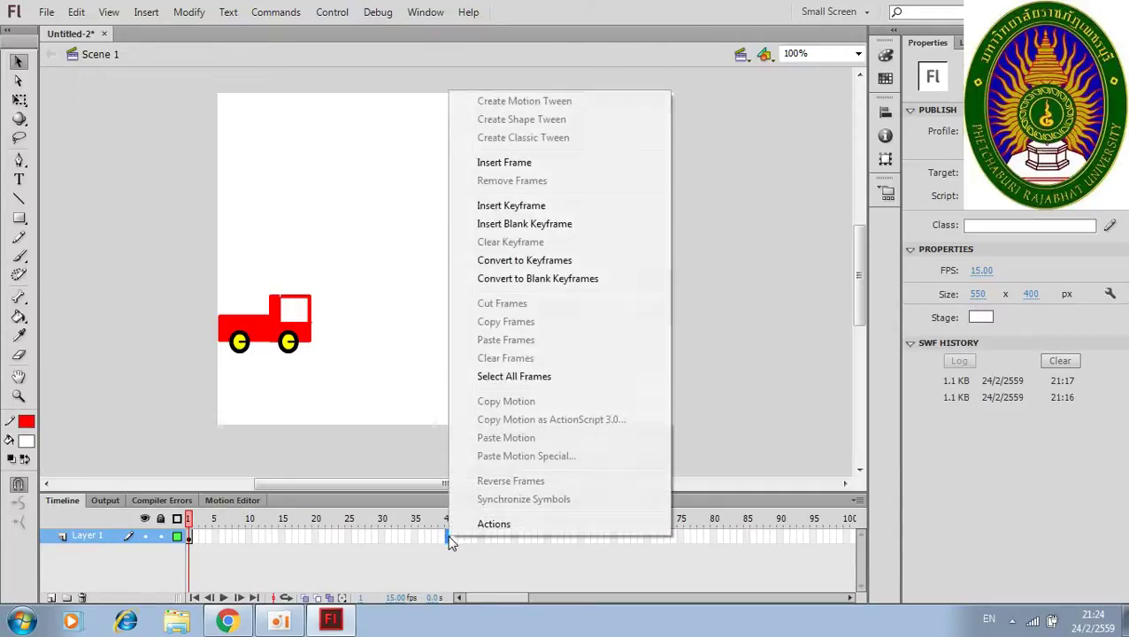
pyautogui.click(513, 165)
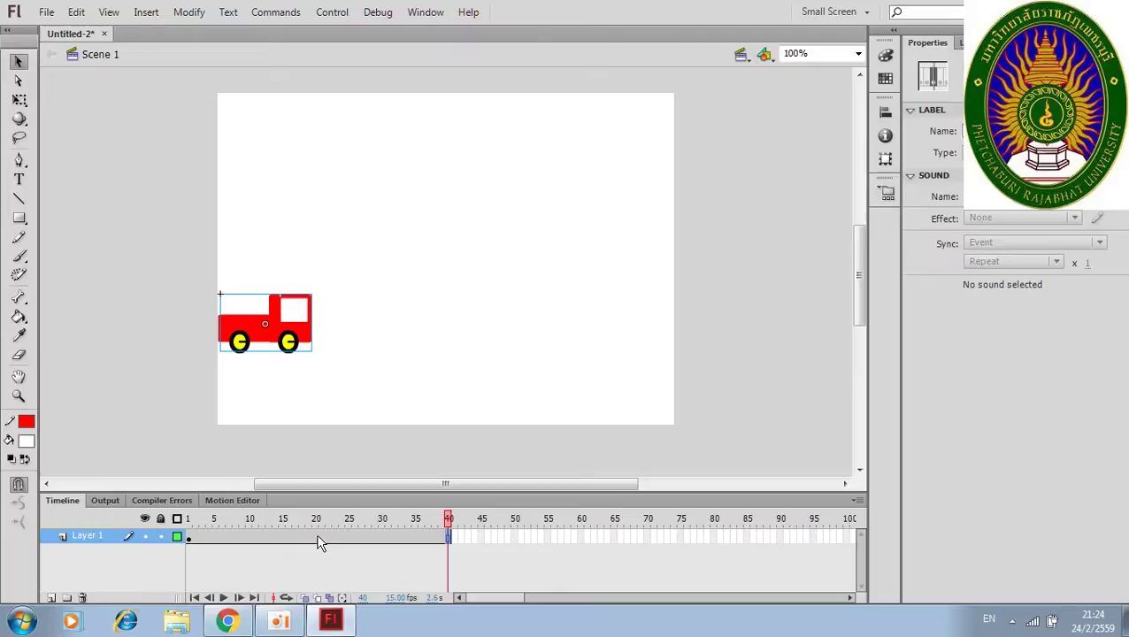
# Step: Create a classic tween on the vehicle's layer and move the vehicle at frame 40 to just outside the stage's right edge
pyautogui.rightClick(448, 537)
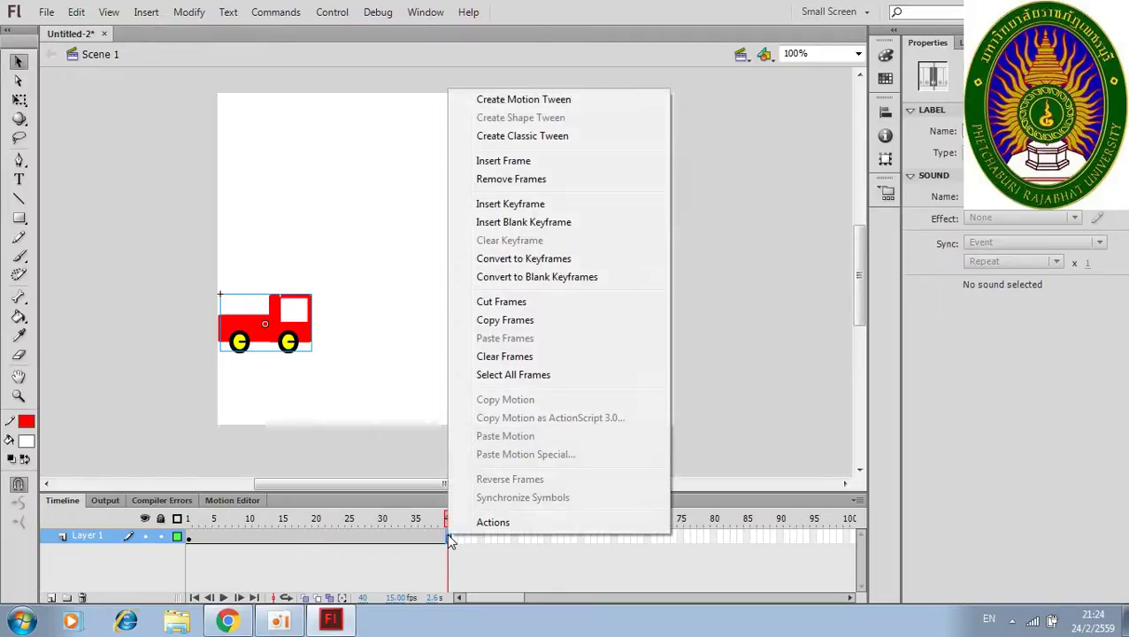
pyautogui.click(518, 137)
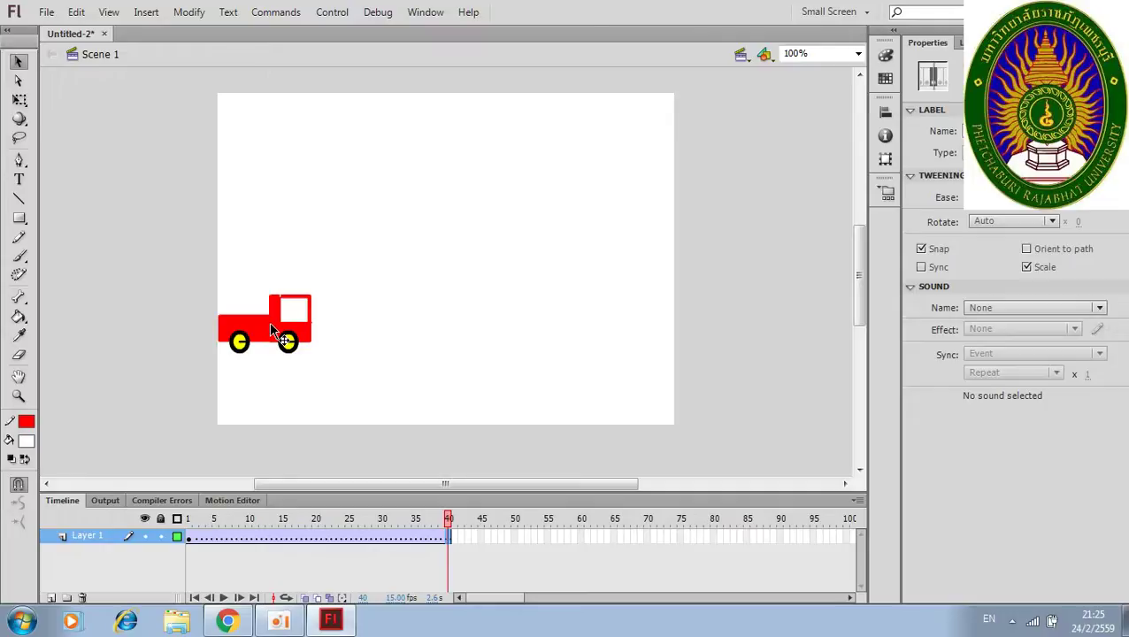
pyautogui.moveTo(270, 324); pyautogui.dragTo(727, 315)
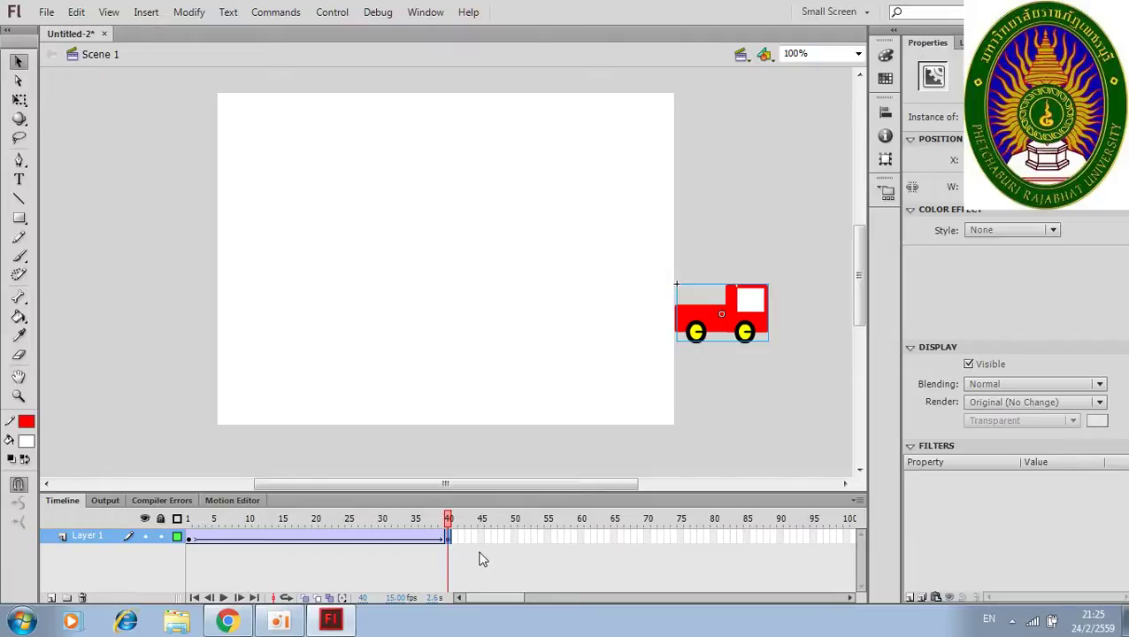
# Step: Test the movie twice to check the vehicle's drive across the stage and its wheel rotation, closing each preview
pyautogui.hotkey('ctrl', 'Return')
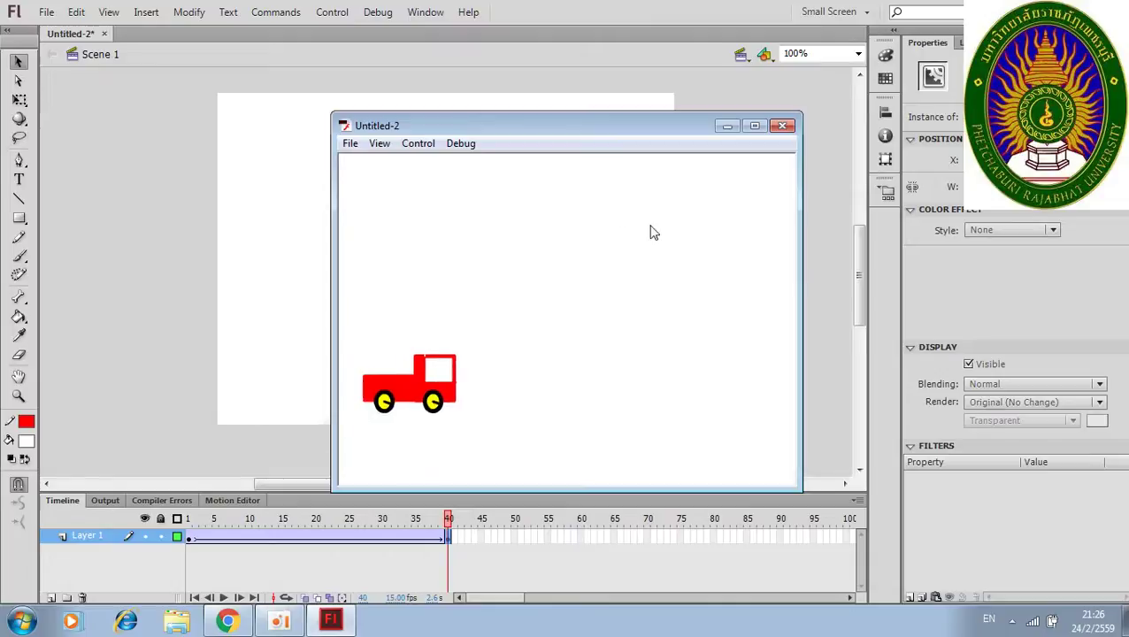
pyautogui.click(783, 126)
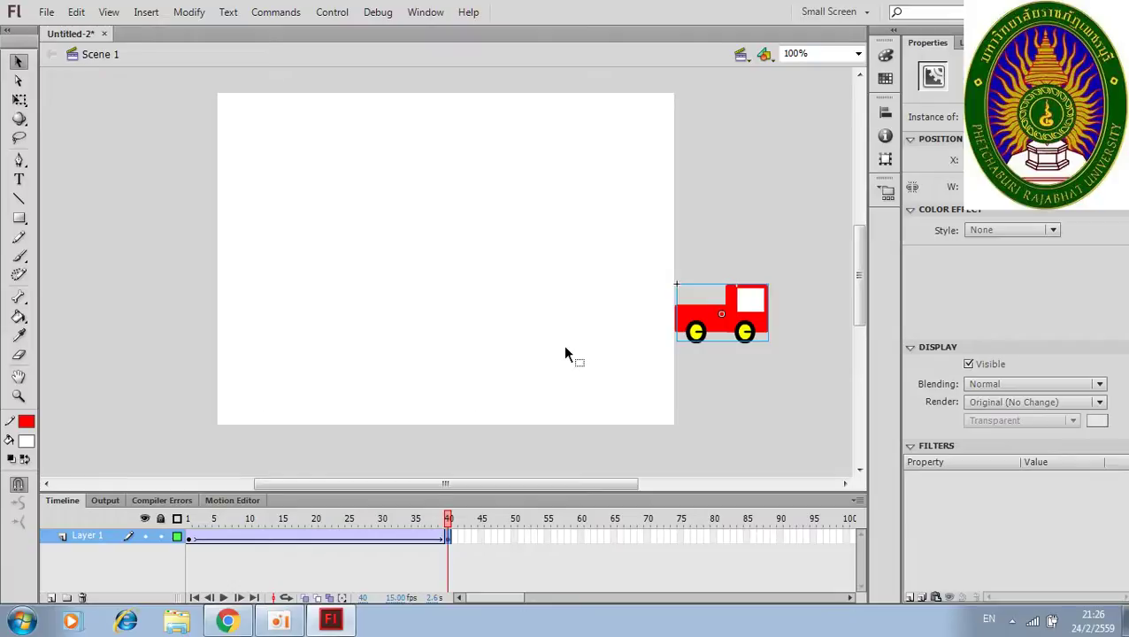
pyautogui.hotkey('ctrl', 'Return')
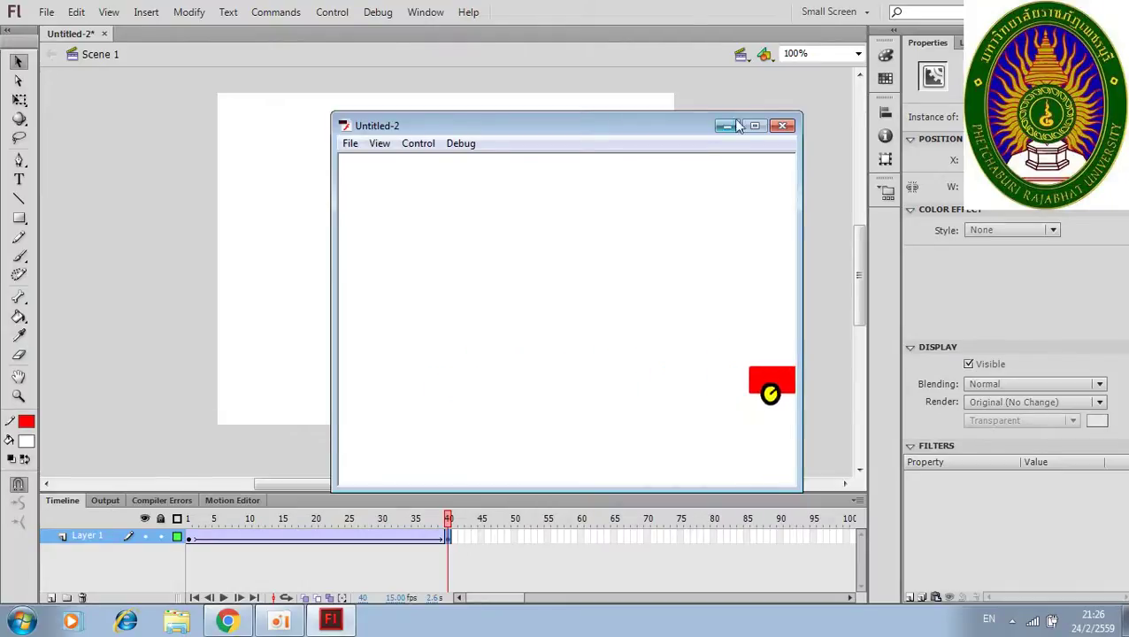
pyautogui.click(782, 128)
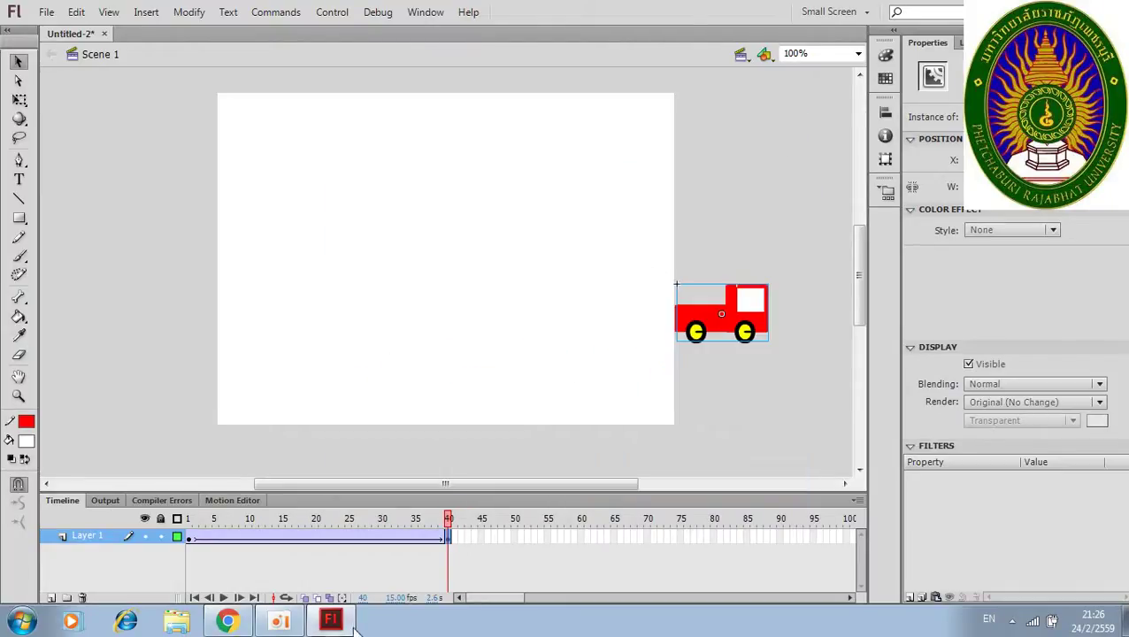
pyautogui.click(280, 622)
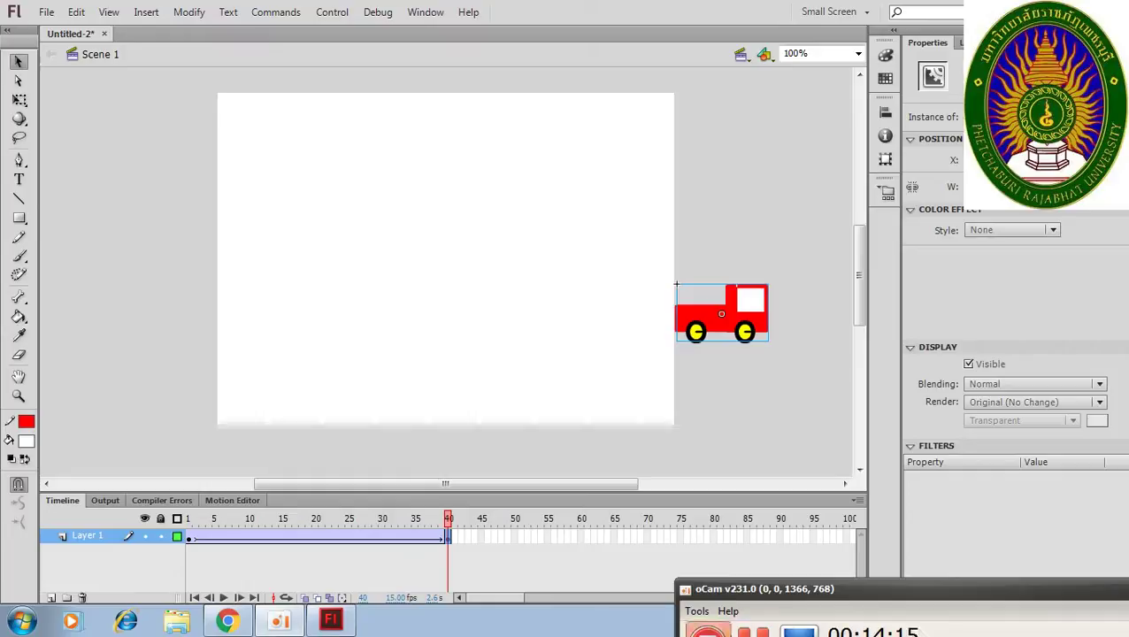